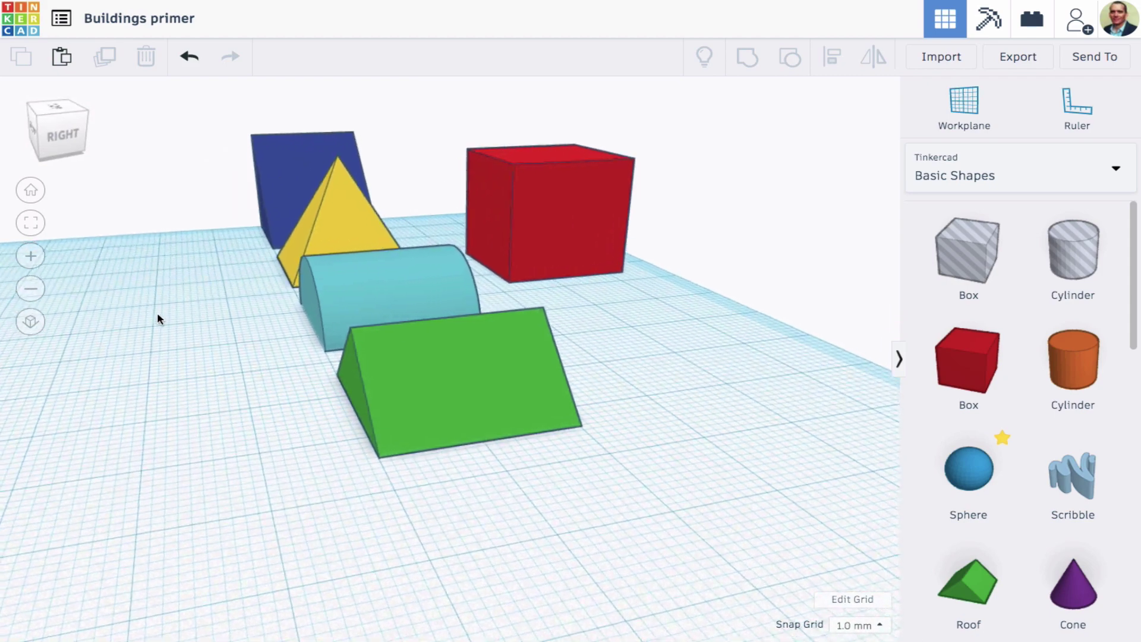
Orbit and zoom around the Buildings primer sample shapes to inspect them from the front
right_drag(198, 305, 539, 307)
scroll(542, 308, down, 10)
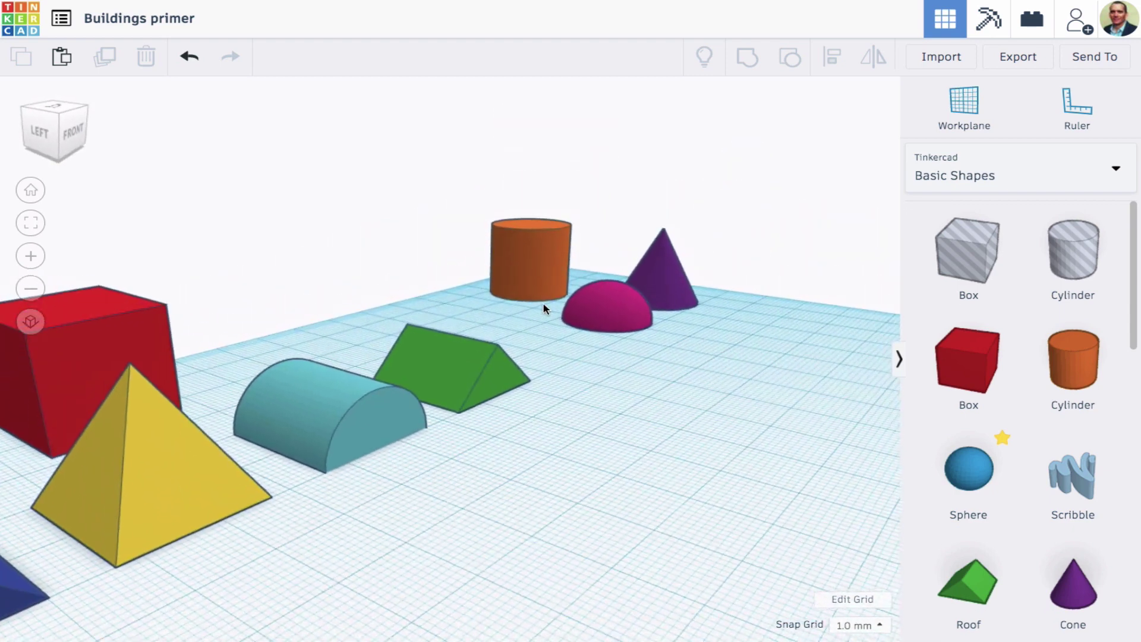
scroll(544, 309, up, 10)
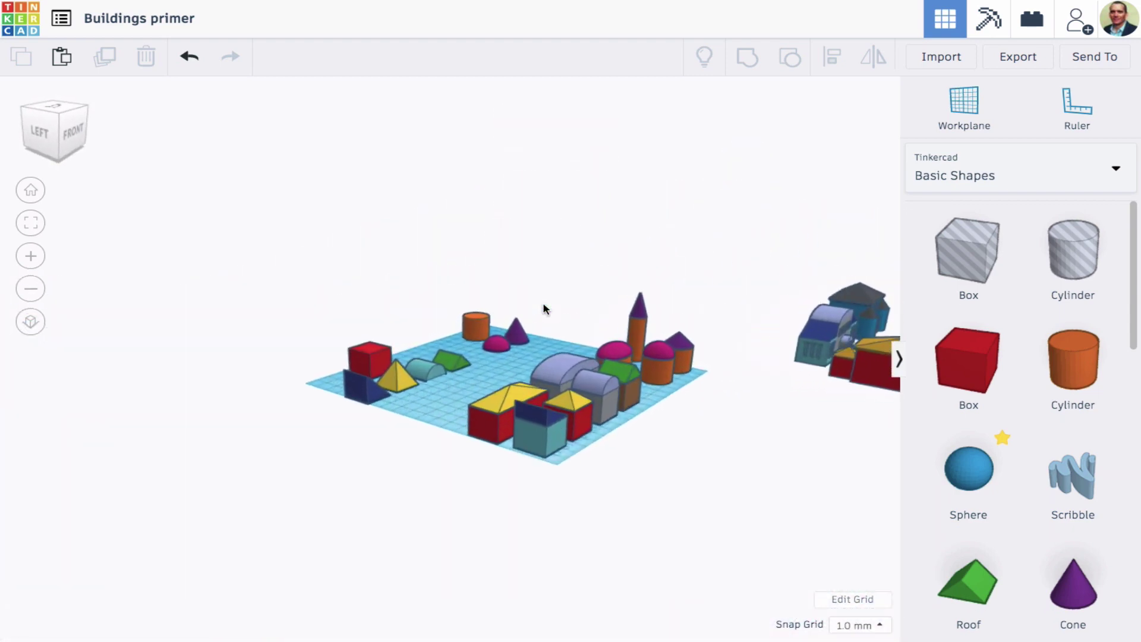
right_drag(543, 309, 389, 321)
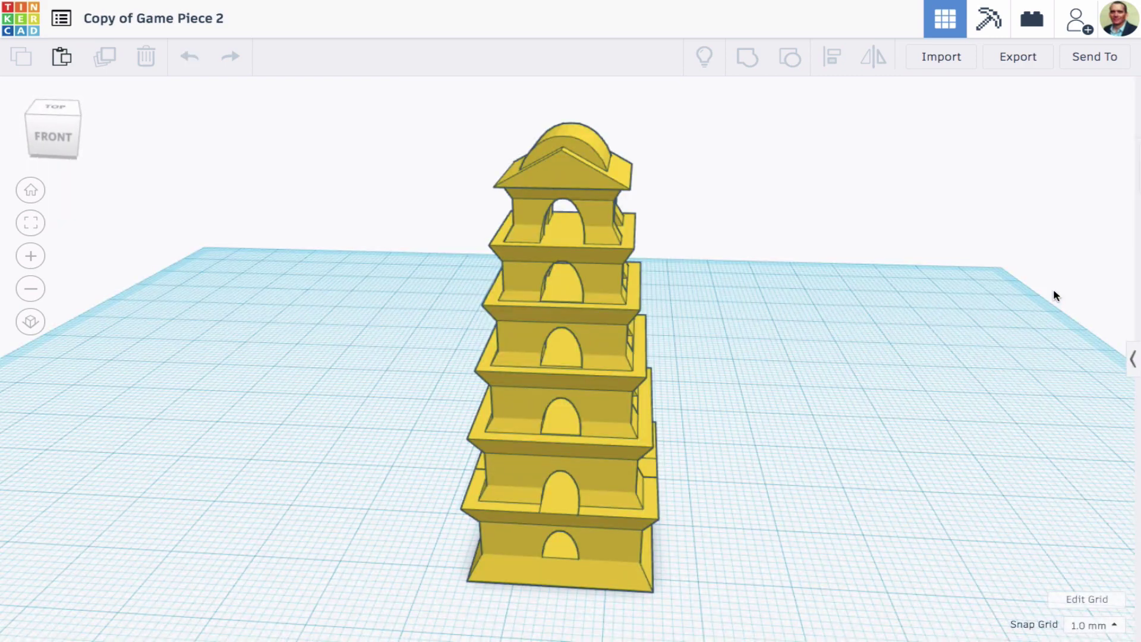
Orbit and zoom around the Castle 1.0 courtyard and the Stunning Jofo example houses
right_drag(1053, 289, 666, 262)
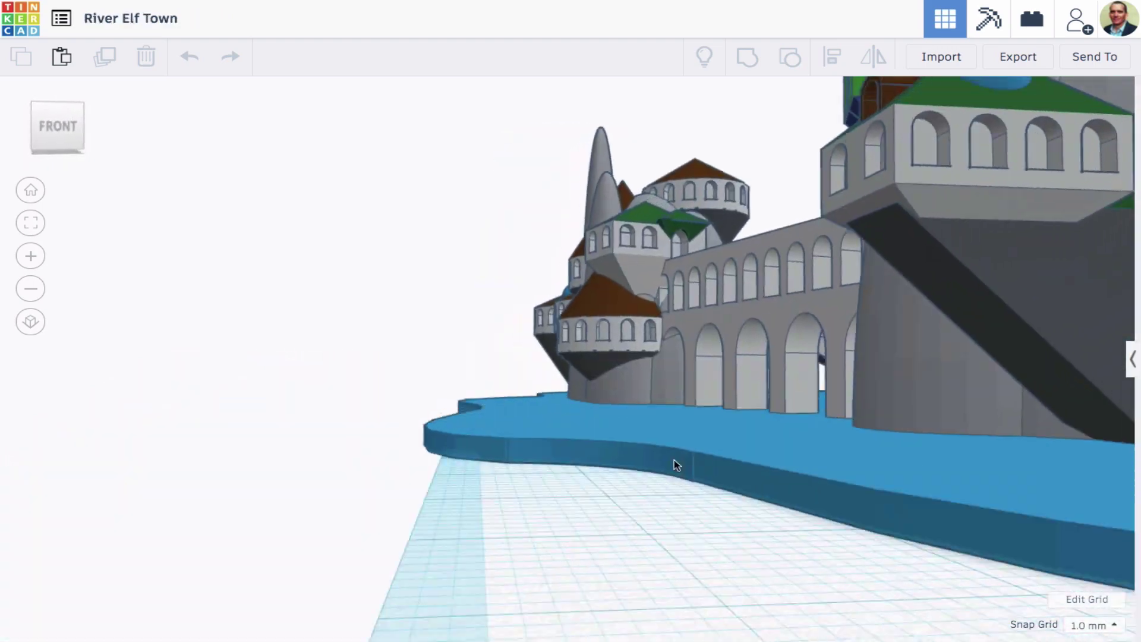
scroll(674, 459, up, 10)
right_drag(674, 459, 430, 484)
scroll(277, 483, down, 10)
scroll(208, 499, down, 5)
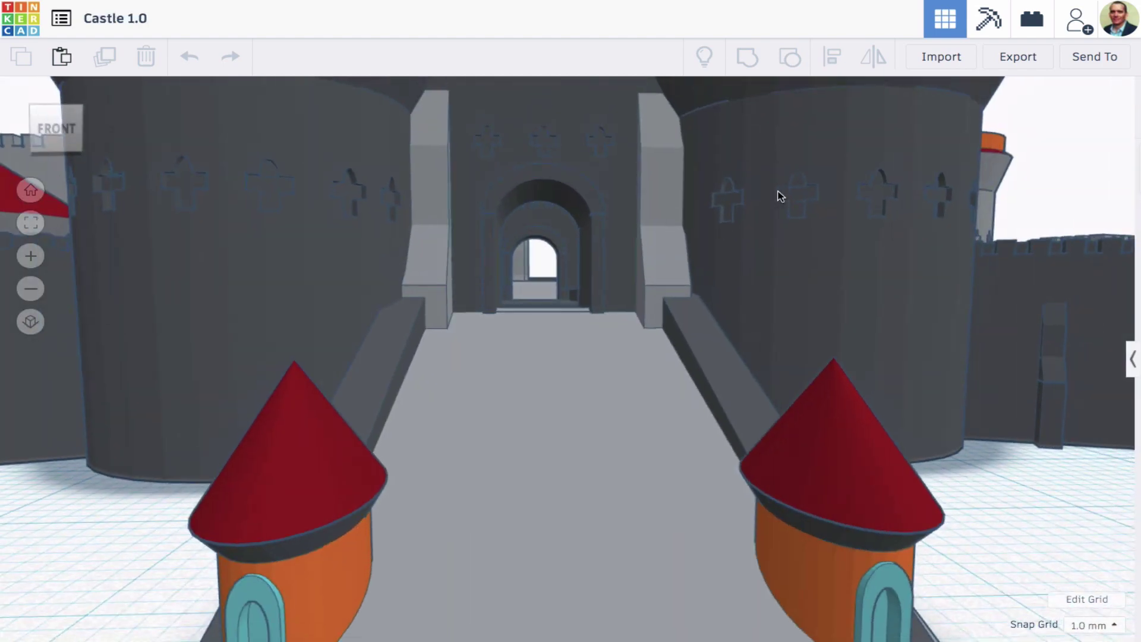
scroll(780, 196, down, 5)
right_drag(782, 191, 426, 226)
scroll(712, 213, up, 3)
right_drag(791, 220, 611, 213)
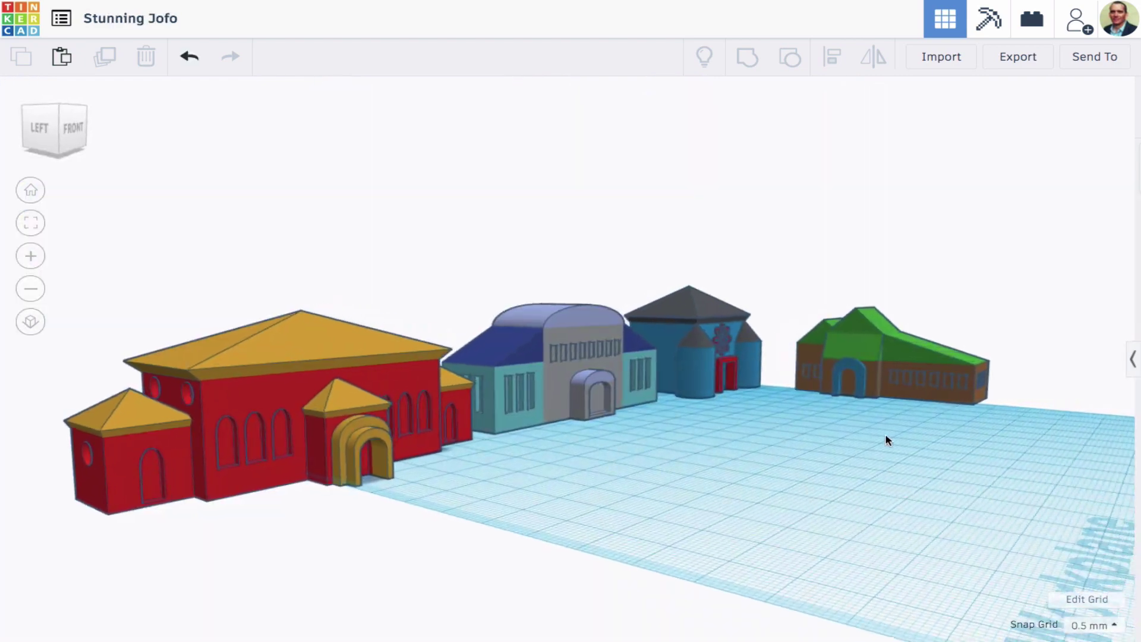
right_drag(887, 438, 556, 459)
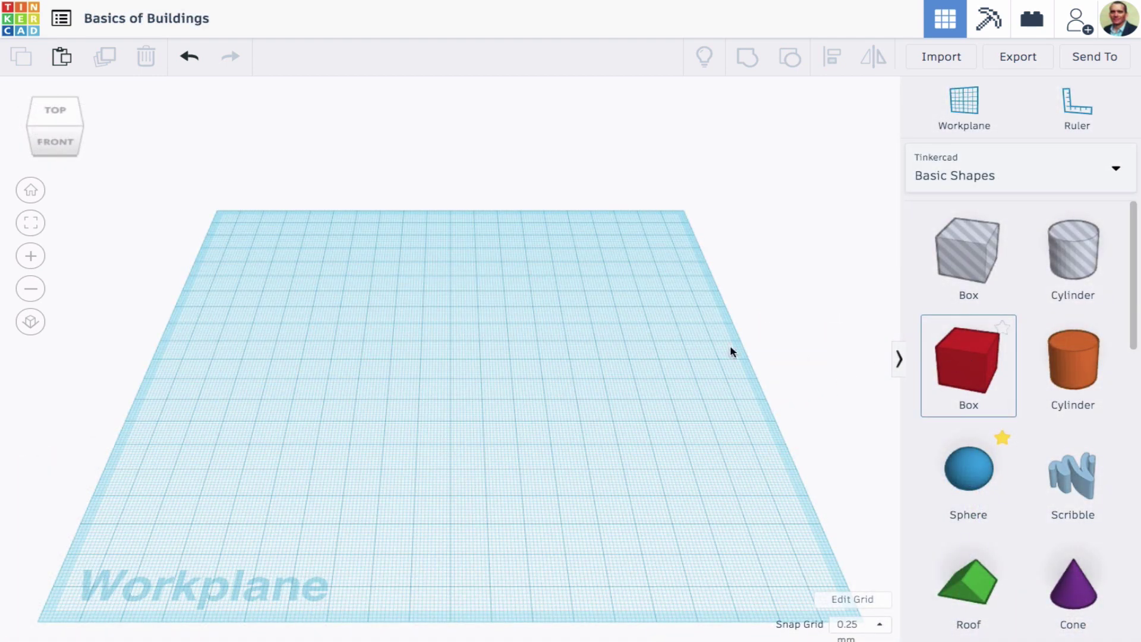
Place a box, stretch it to 126.50 long and 30.75 high, and colour it gold
click(298, 334)
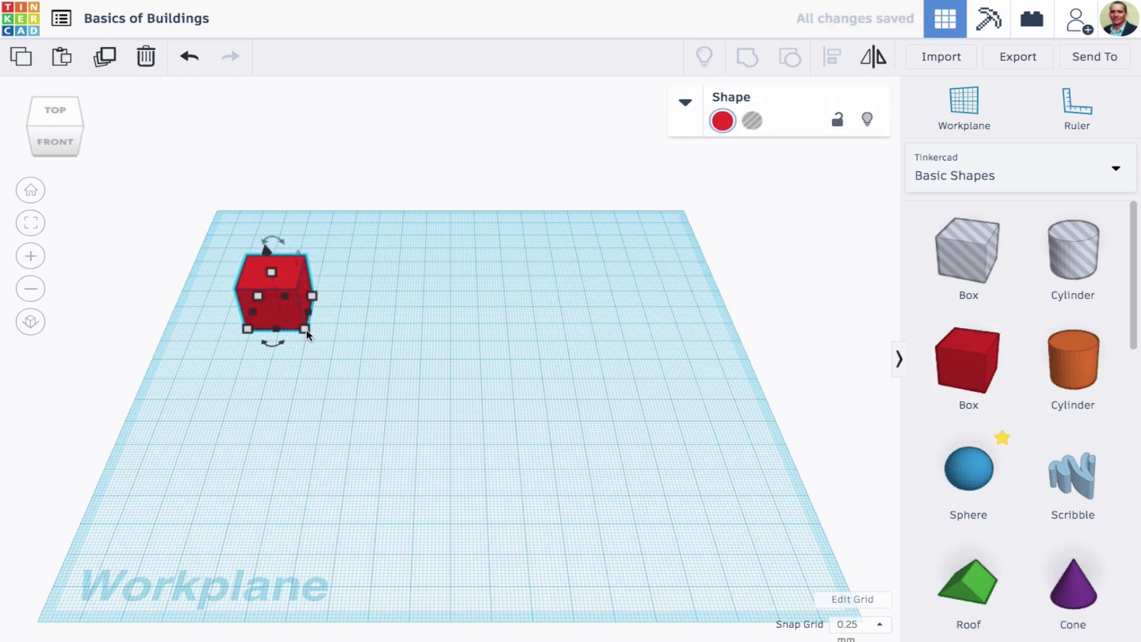
drag(306, 325, 618, 370)
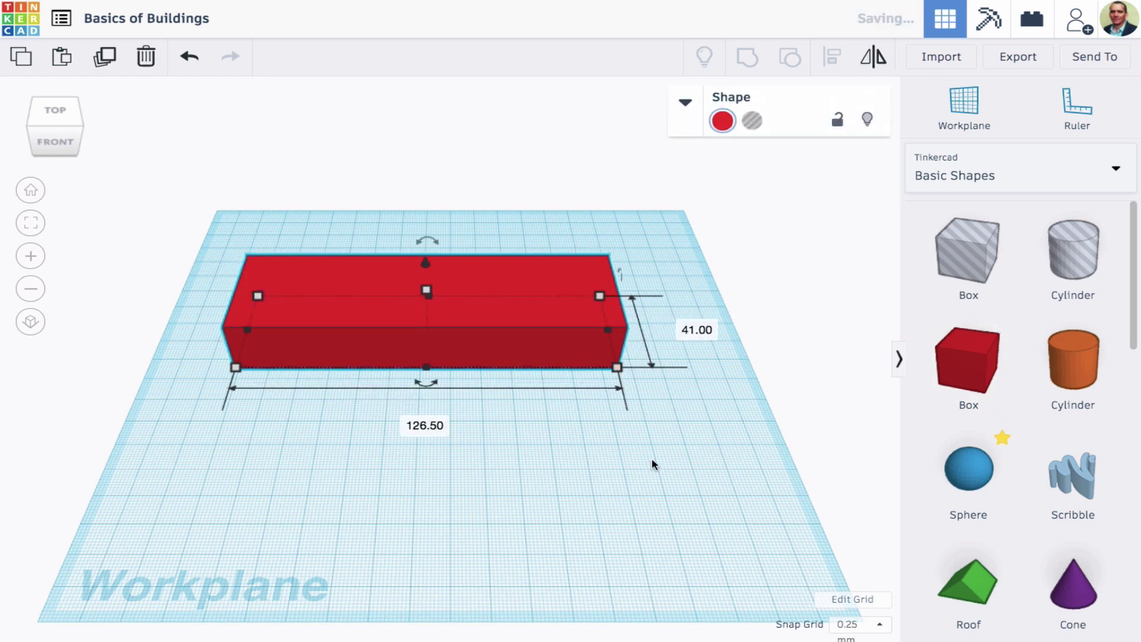
right_drag(652, 458, 656, 401)
drag(424, 297, 427, 275)
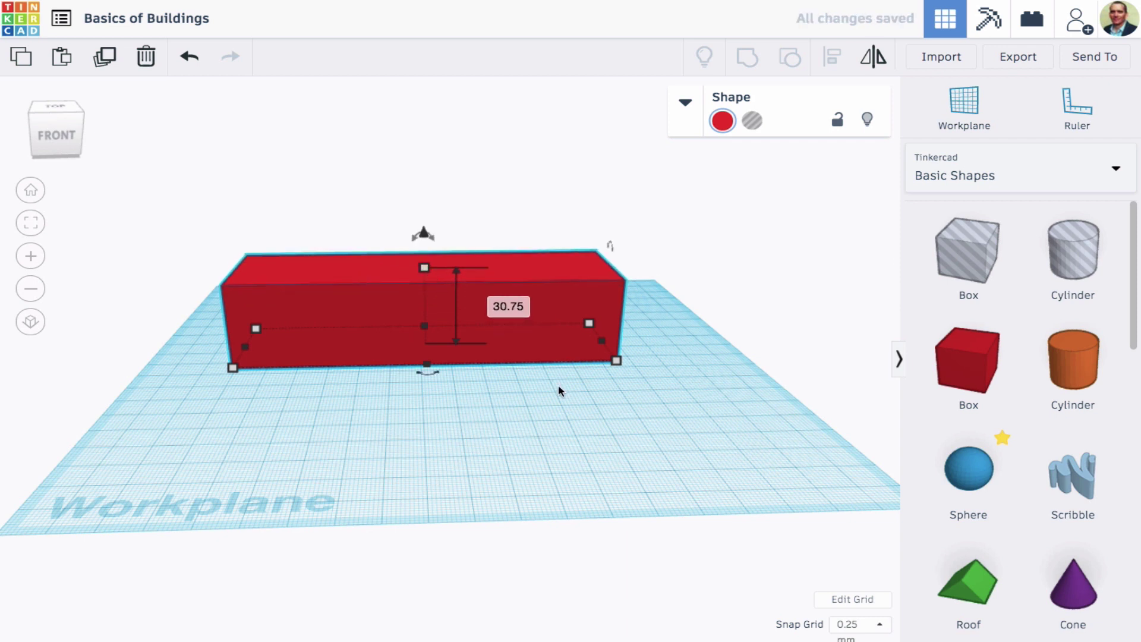
click(724, 122)
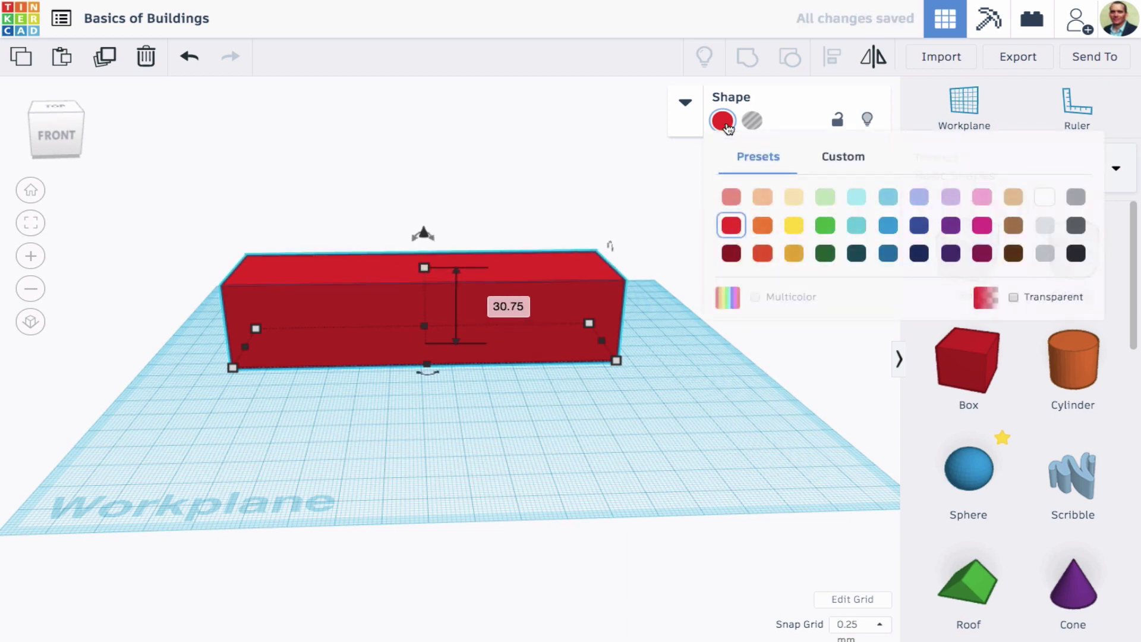
click(788, 255)
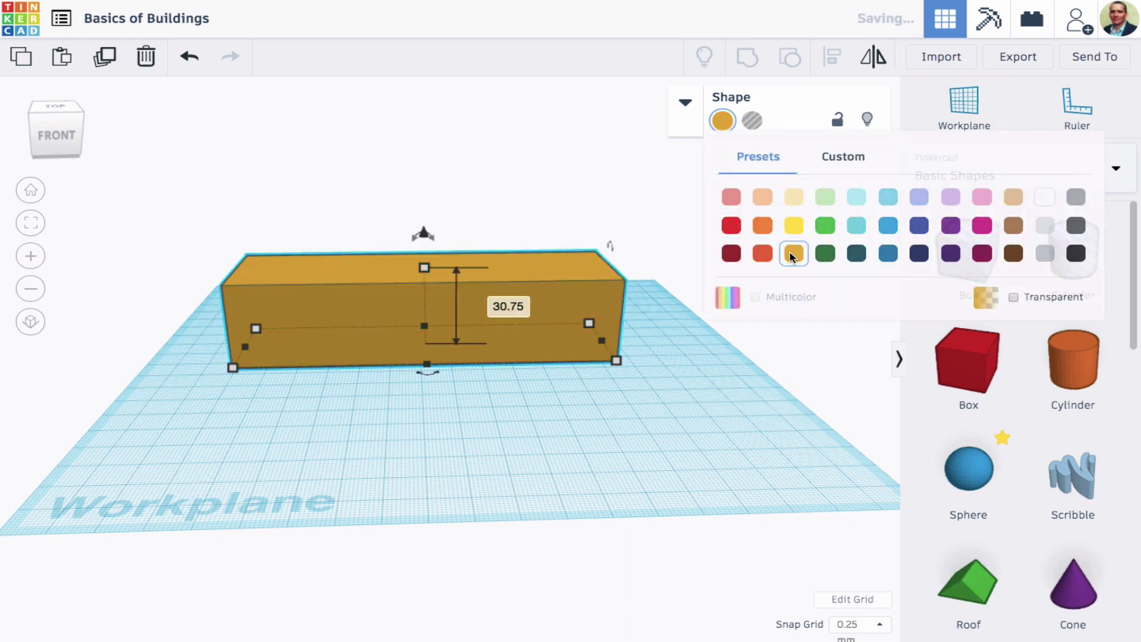
click(684, 405)
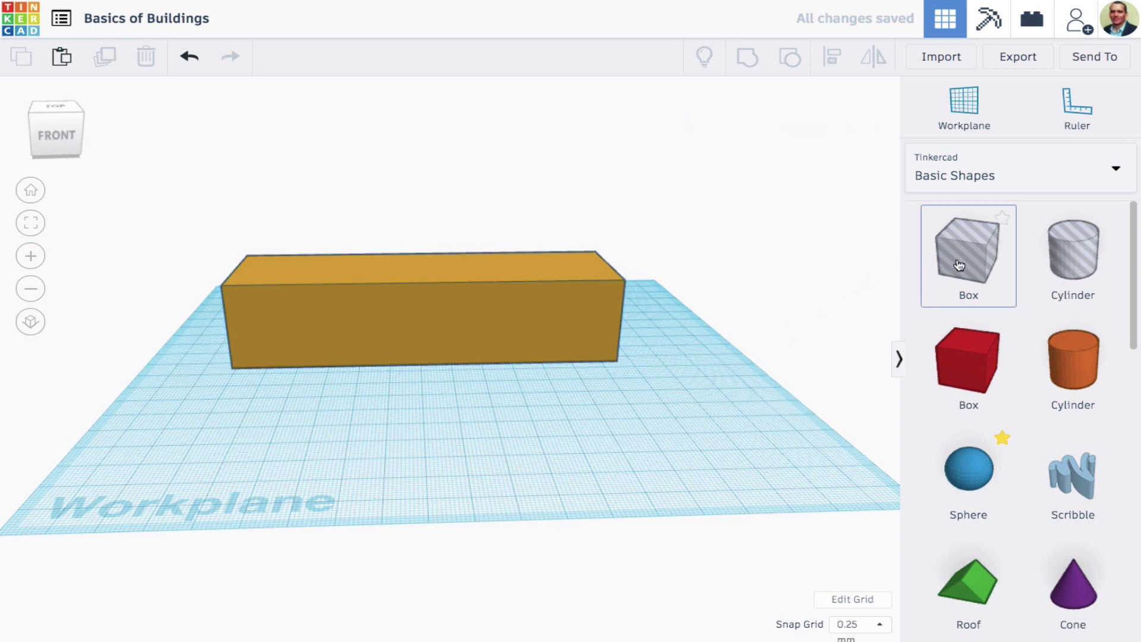
Add a box hole, fit the view, and shrink it to a narrow, shallow window cutout
drag(960, 265, 254, 378)
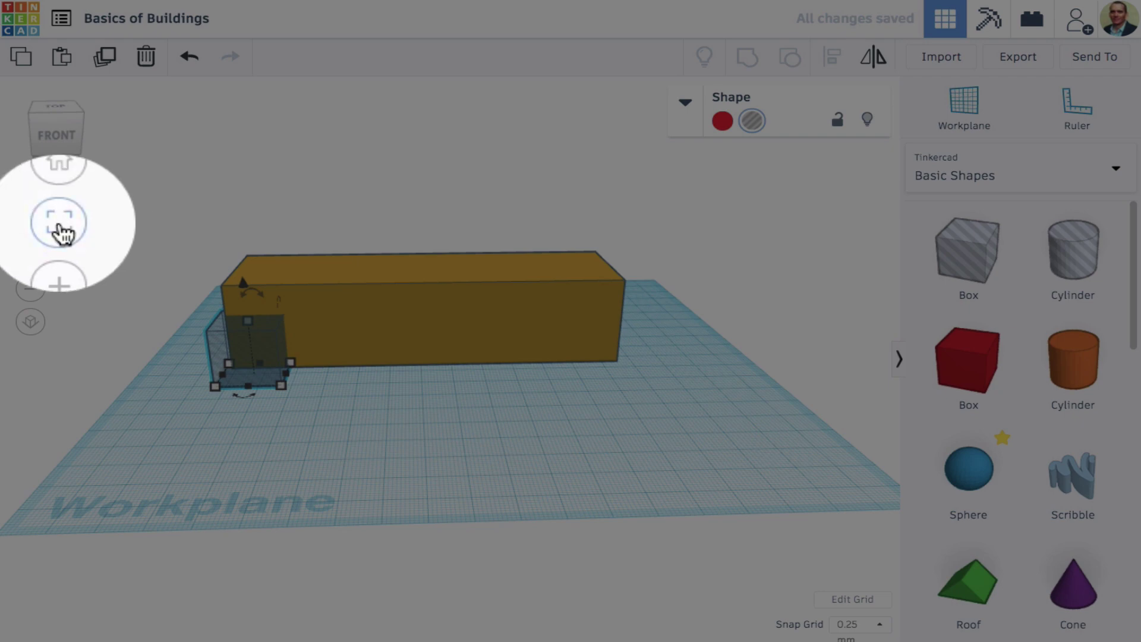
click(59, 226)
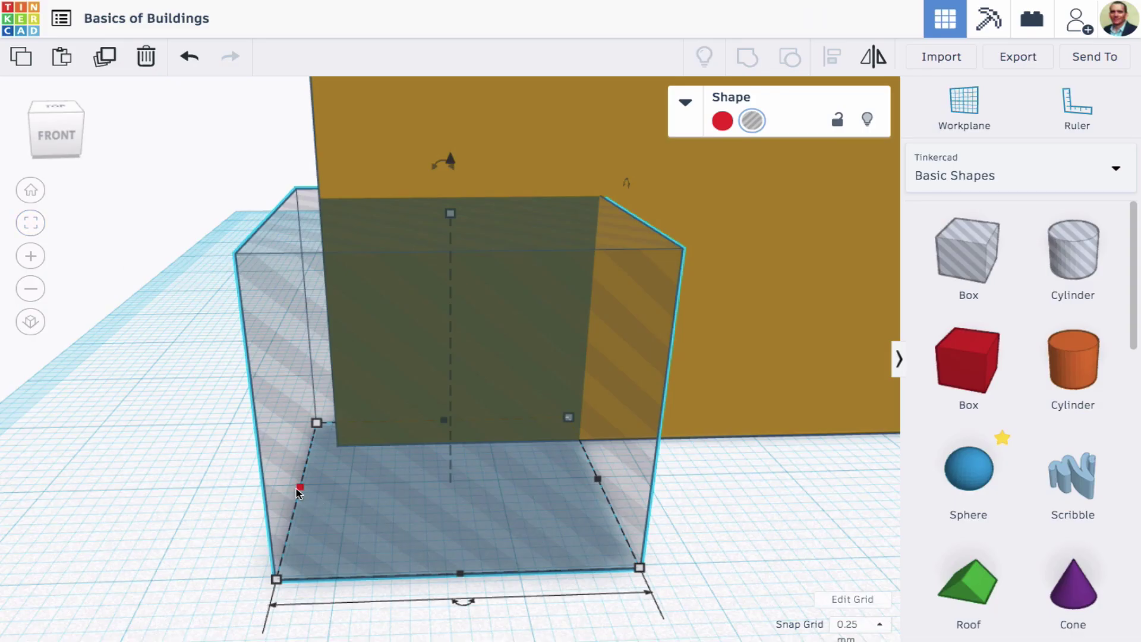
drag(299, 489, 428, 485)
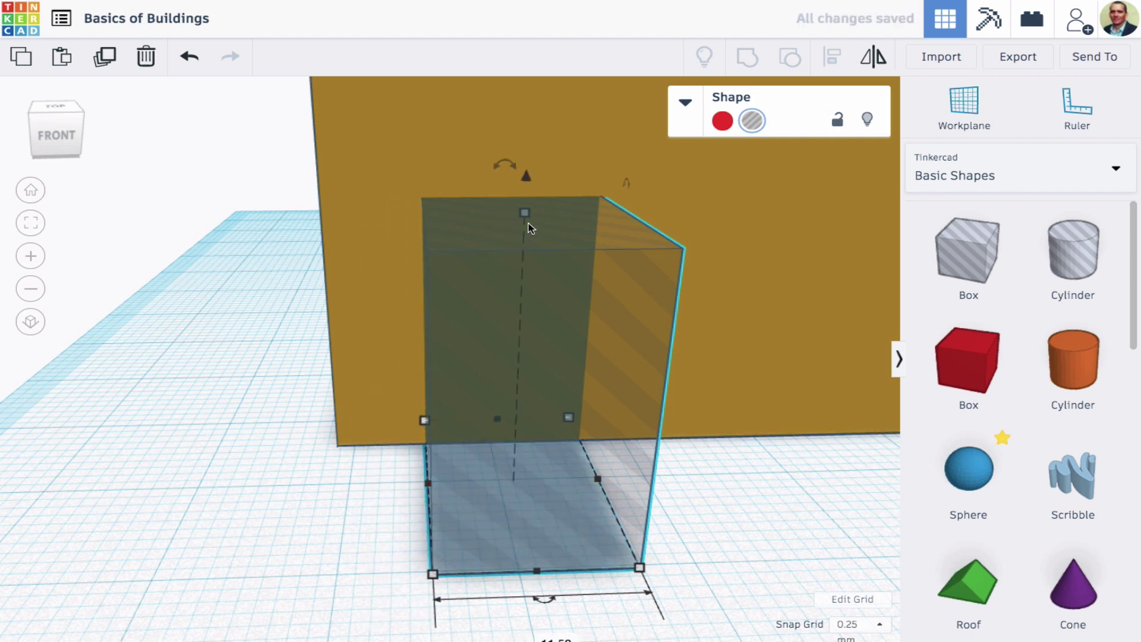
drag(526, 213, 519, 327)
scroll(342, 408, down, 5)
Raise the window hole 5.50 off the ground and set the snap grid to 0.5 mm
right_drag(342, 408, 492, 387)
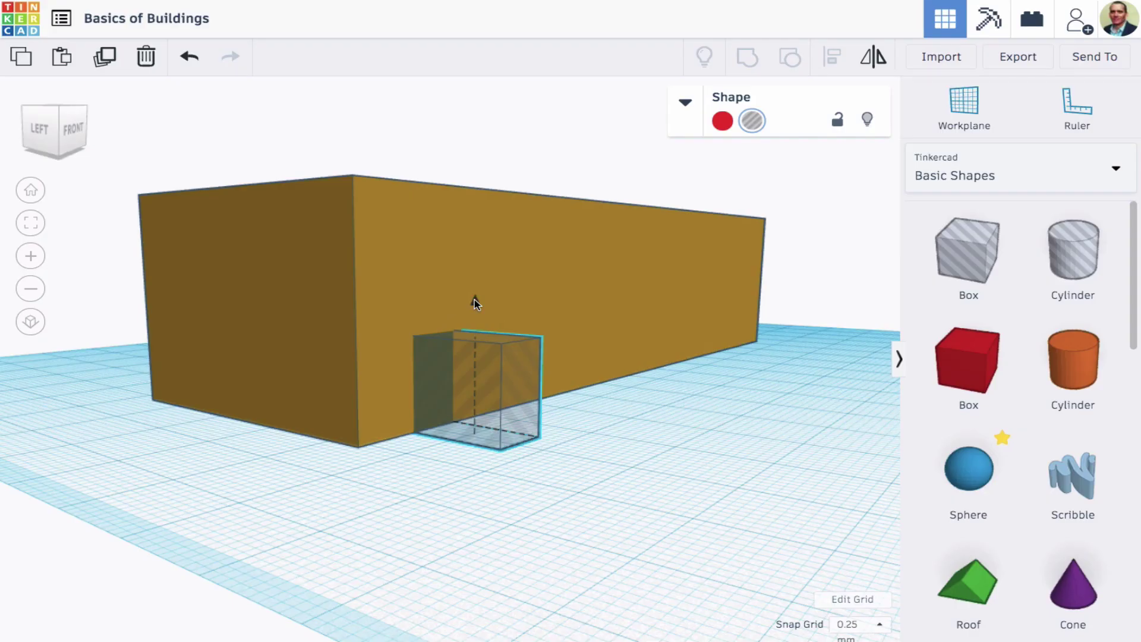
drag(474, 298, 479, 263)
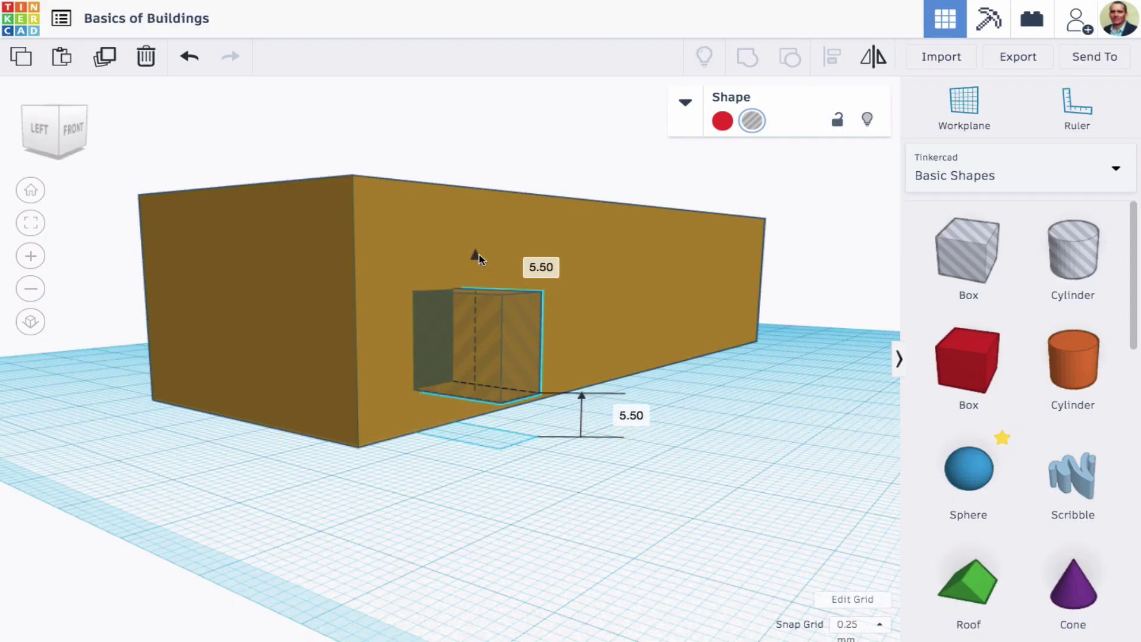
right_drag(698, 298, 628, 357)
click(868, 624)
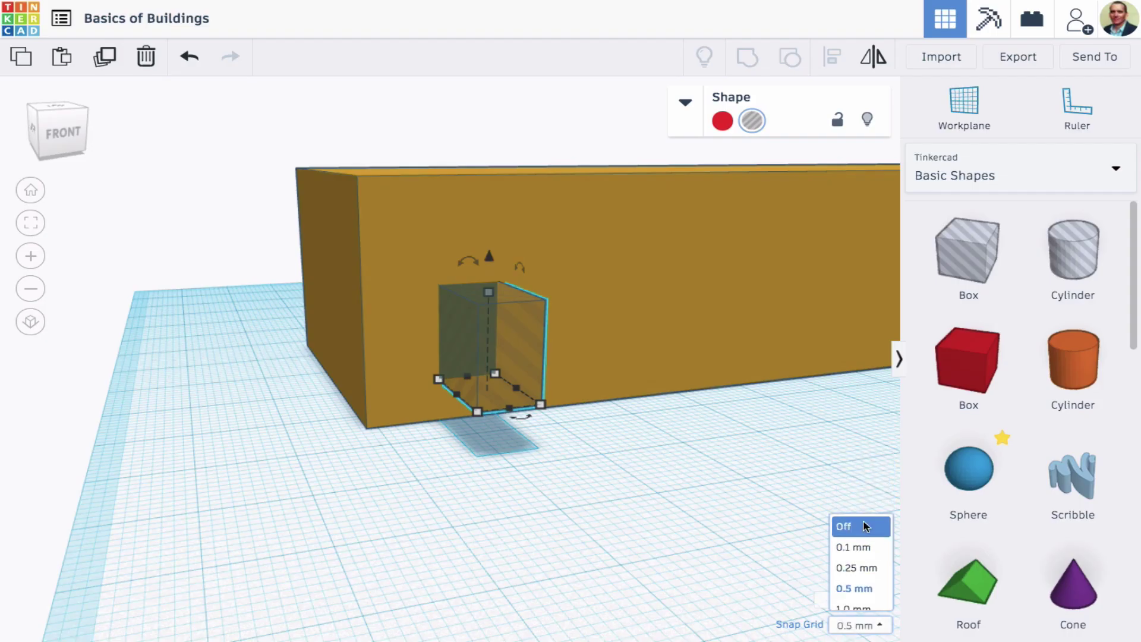
With snap kept at 0.5 mm, nudge the window hole left into the wall and duplicate it
click(863, 526)
right_drag(635, 523, 592, 561)
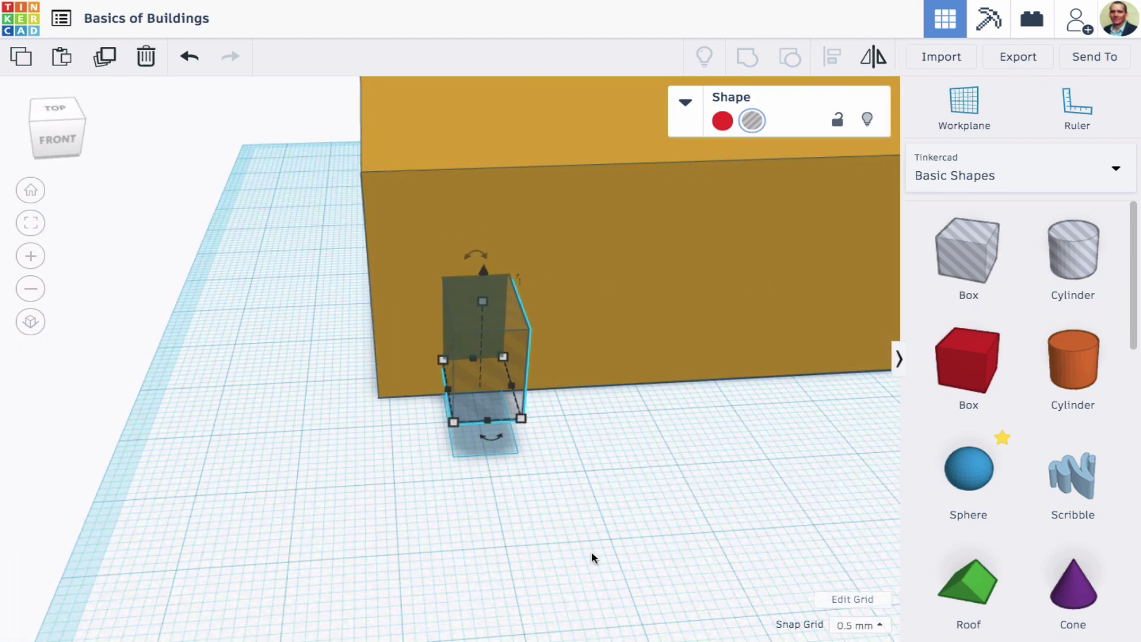
right_drag(588, 553, 804, 526)
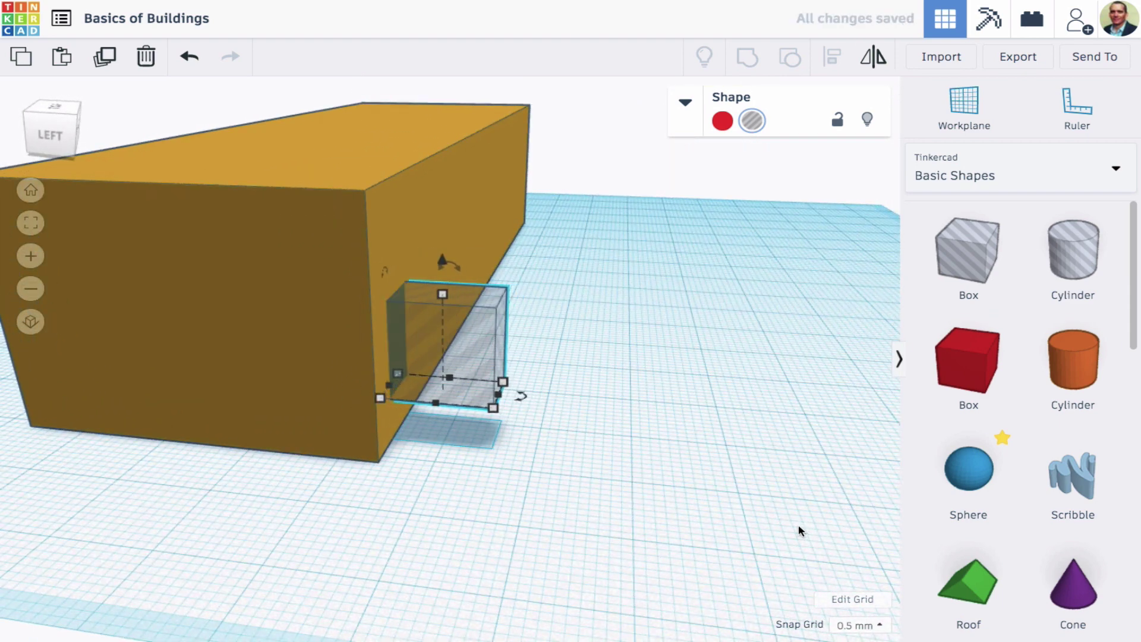
key(Left)
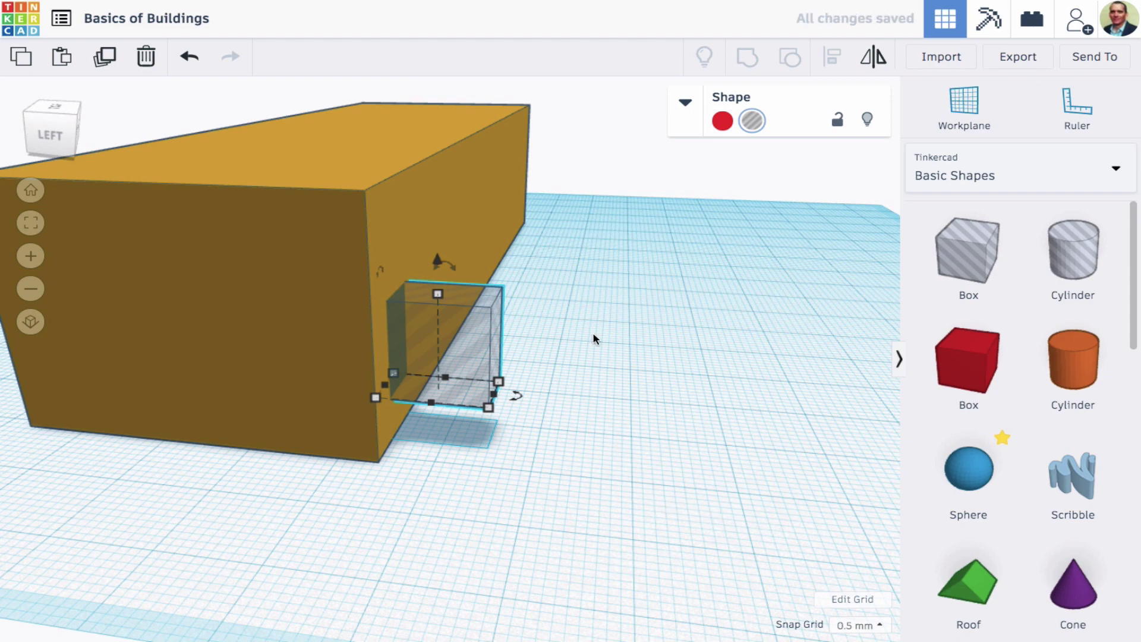
right_drag(595, 340, 437, 366)
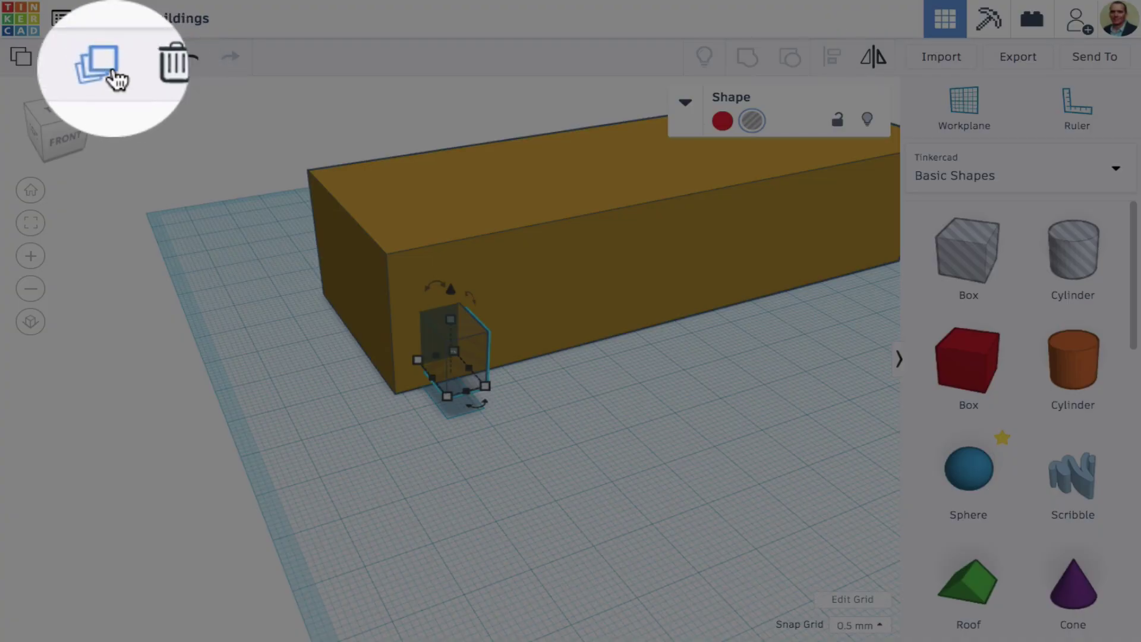
click(106, 57)
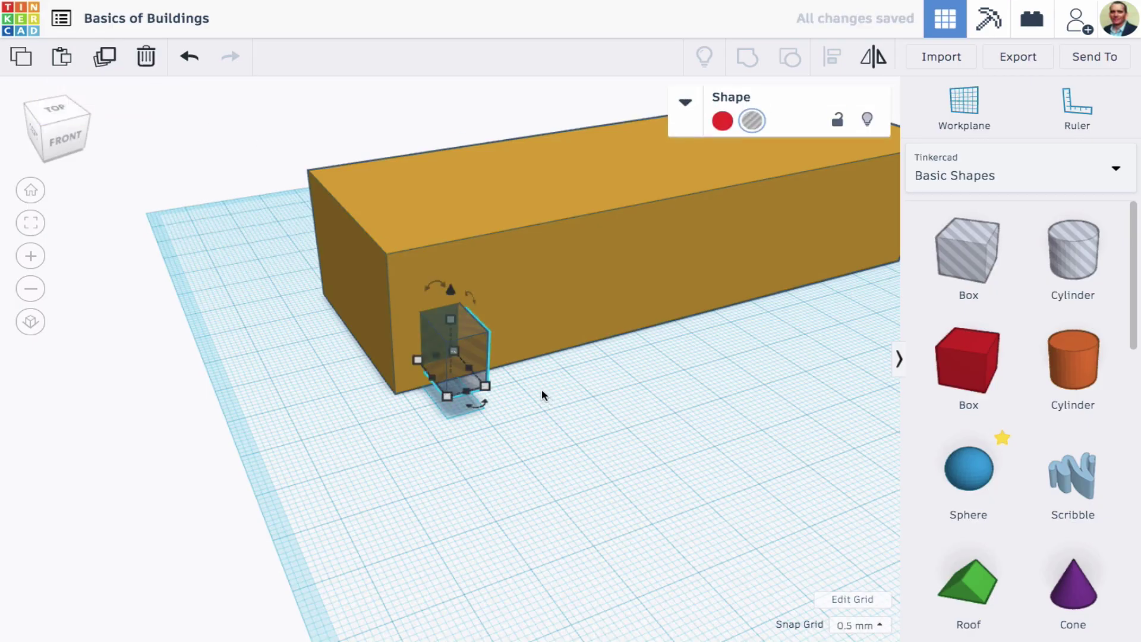
Slide the duplicated window hole two nudges to the right along the front wall
right_drag(635, 422, 495, 421)
key(Right)
key(Right)
key(Right)
key(Right)
key(Right)
key(Right)
key(Right)
key(Right)
key(Right)
key(Right)
key(Right)
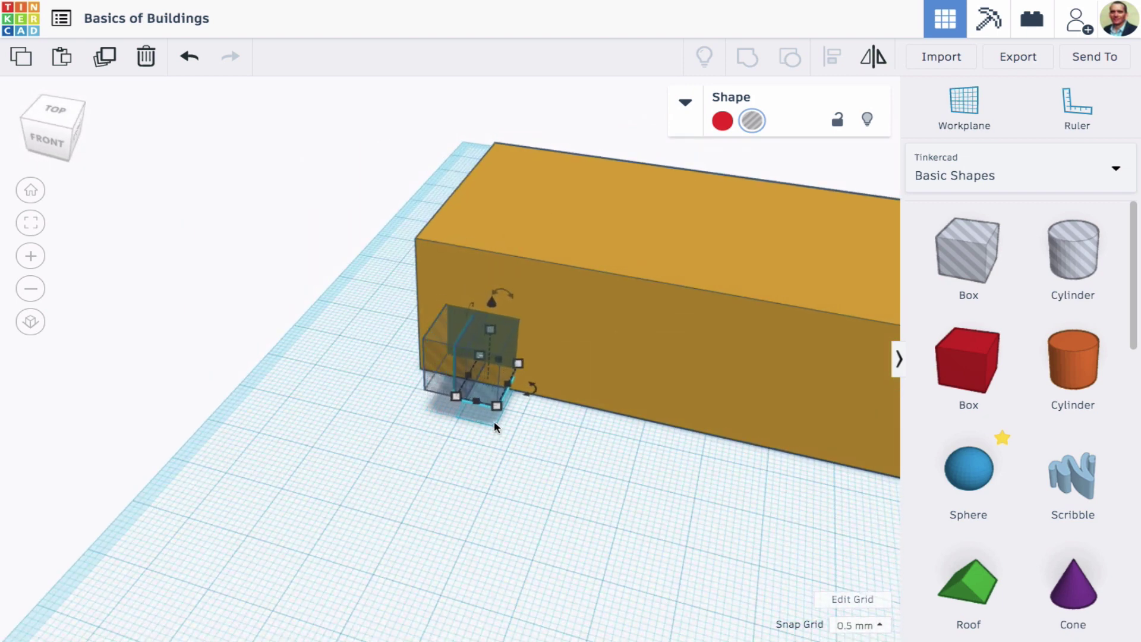
key(Right)
key(Right)
key(Right)
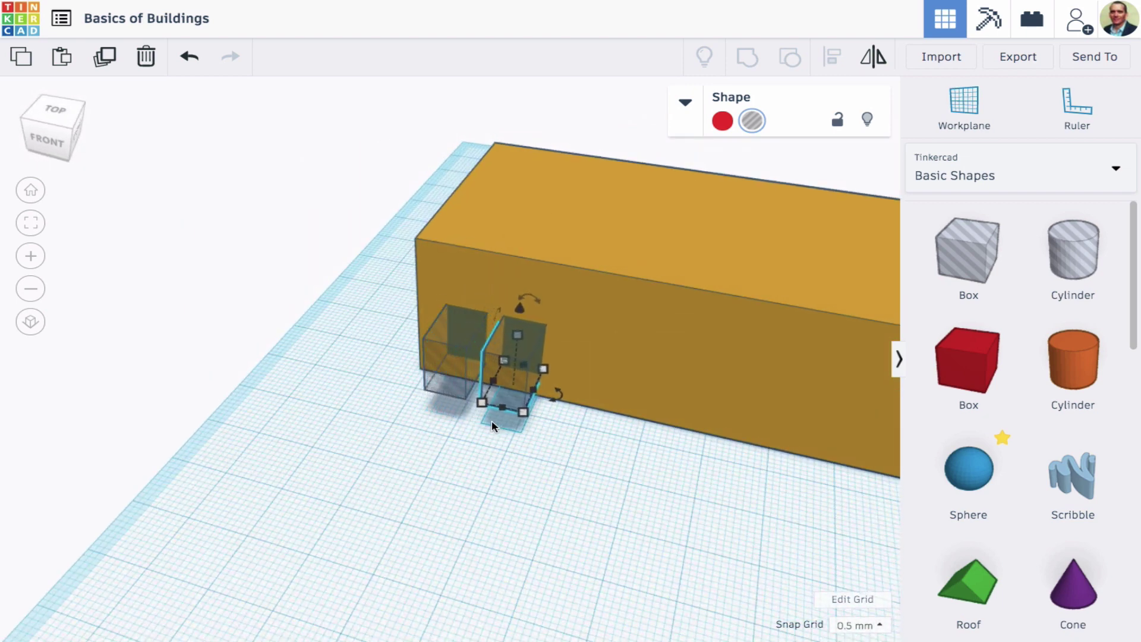
right_drag(574, 451, 700, 460)
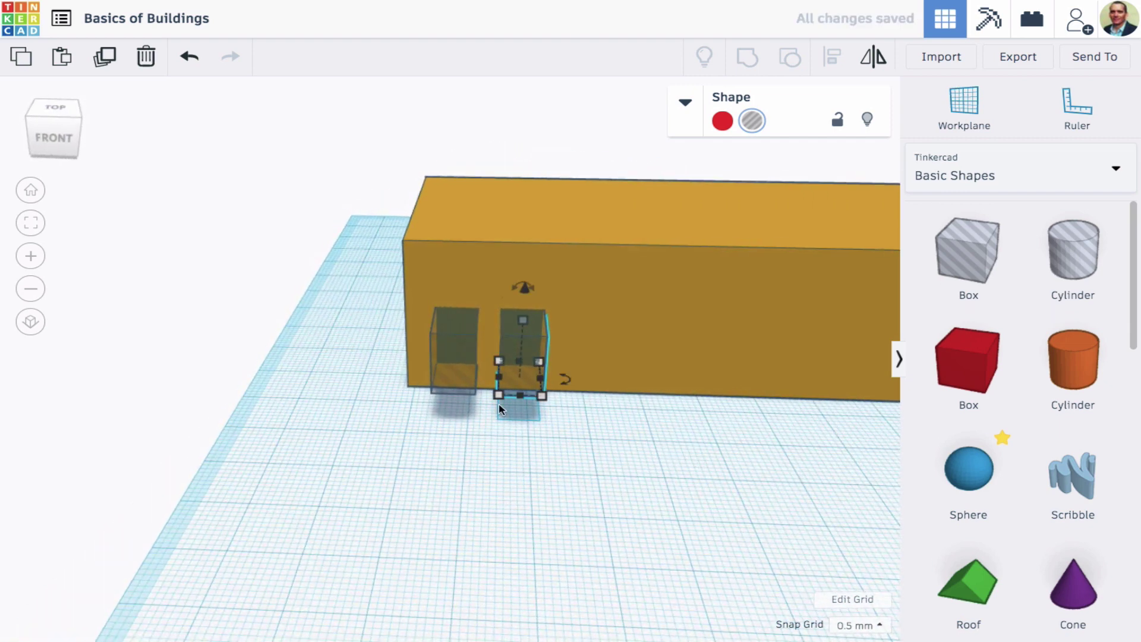
Repeat the duplicate five times to complete a row of about eleven evenly spaced windows
click(104, 58)
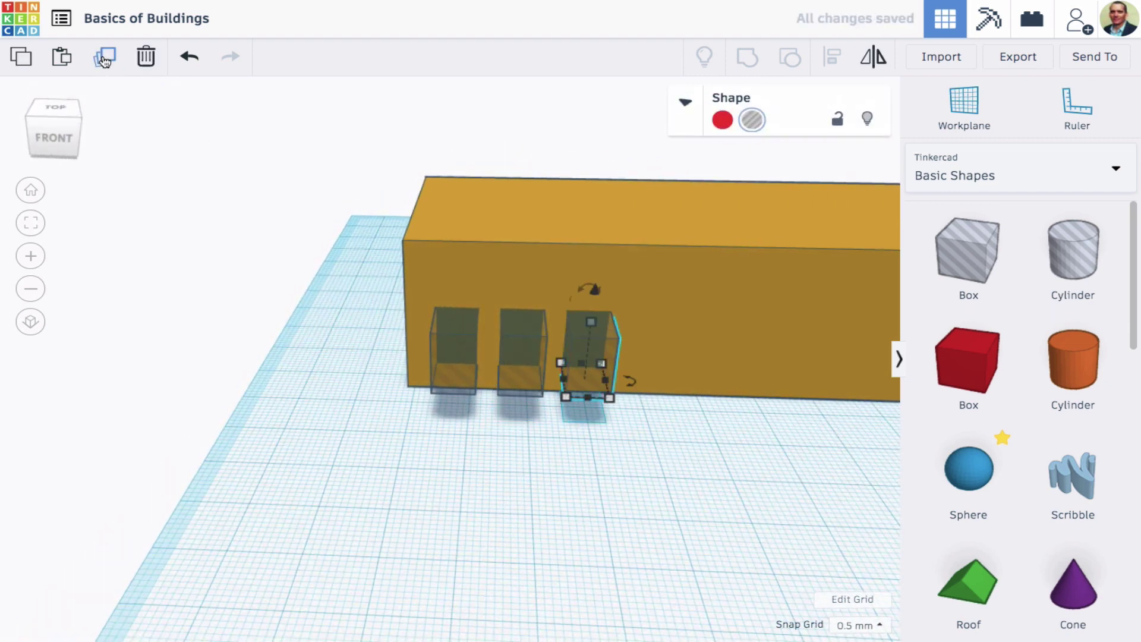
click(105, 58)
click(104, 59)
click(104, 58)
click(104, 58)
scroll(176, 205, down, 5)
click(107, 57)
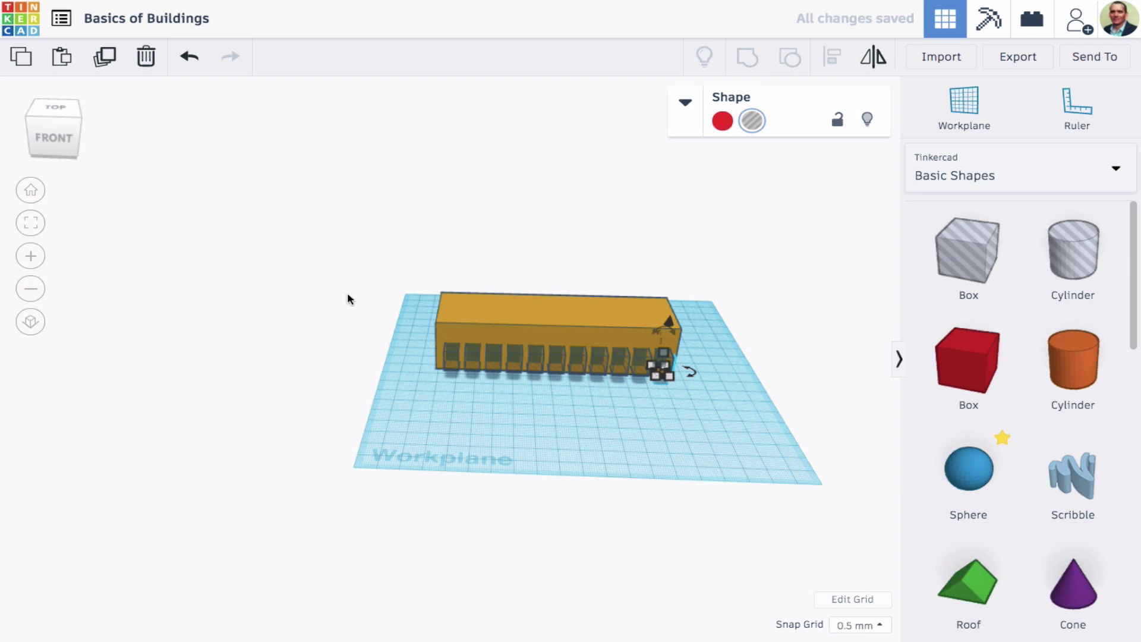
scroll(347, 289, up, 5)
right_drag(347, 289, 617, 273)
Select all 11 window hole boxes along the front wall
scroll(618, 274, up, 2)
scroll(619, 274, up, 5)
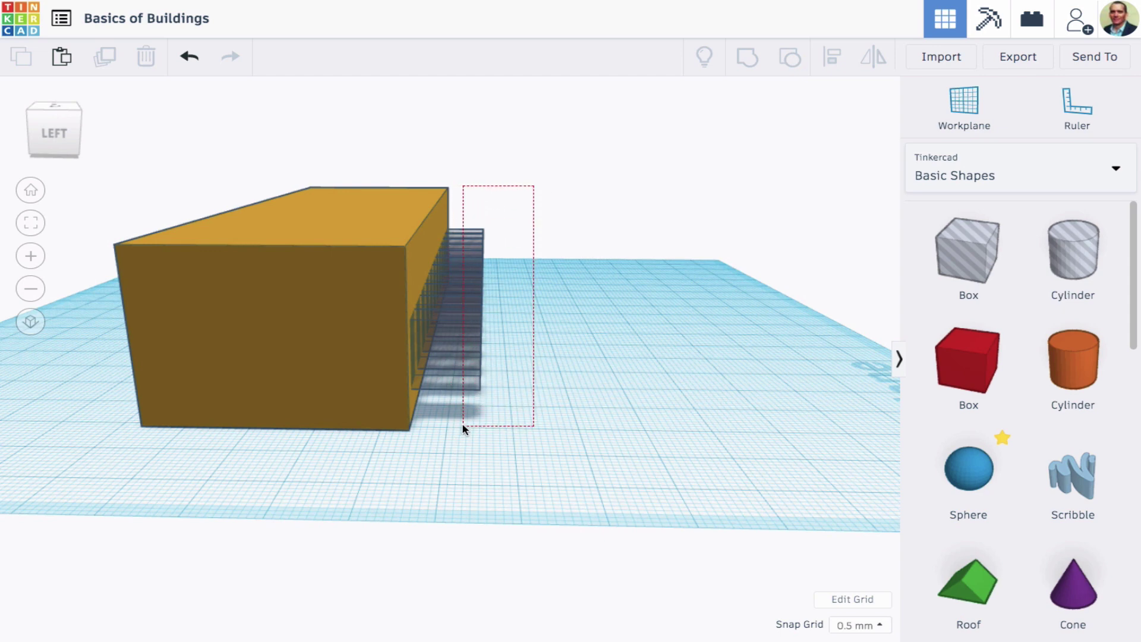
drag(464, 428, 464, 428)
scroll(574, 341, down, 2)
right_drag(573, 338, 385, 343)
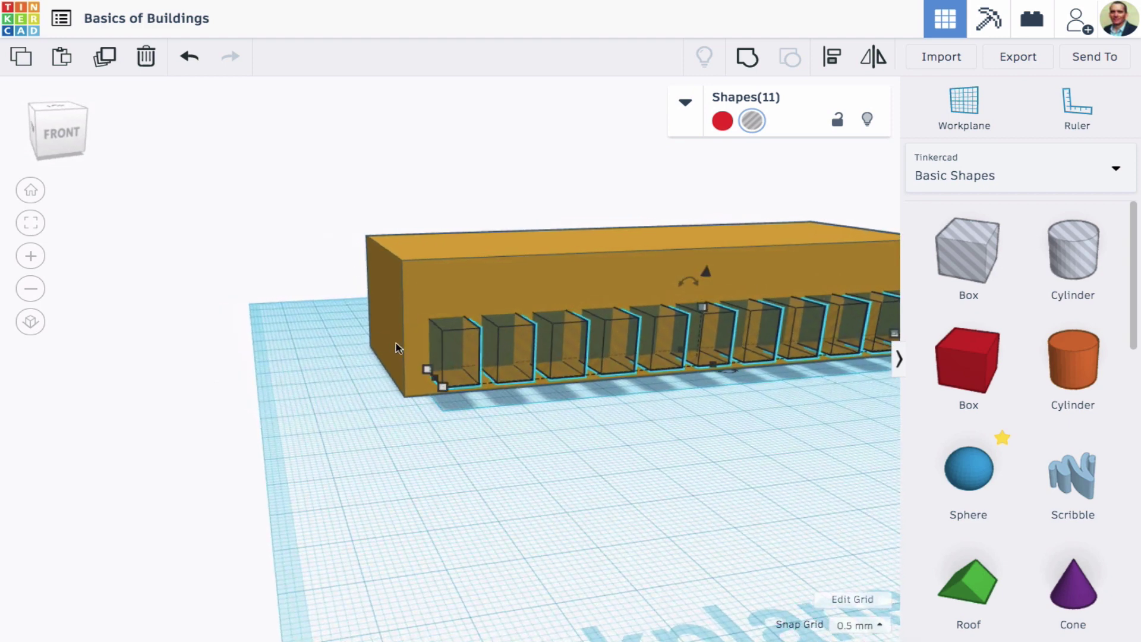
scroll(397, 343, down, 3)
right_drag(663, 368, 440, 372)
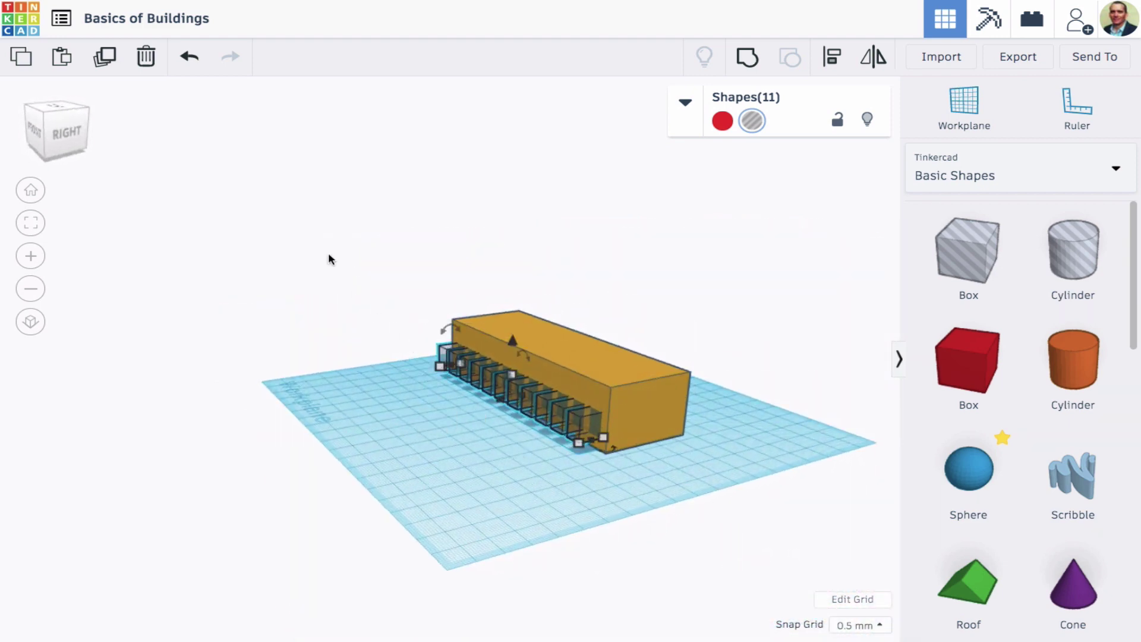
Duplicate the 11 window holes and move the copies off the workplane to the left
click(106, 57)
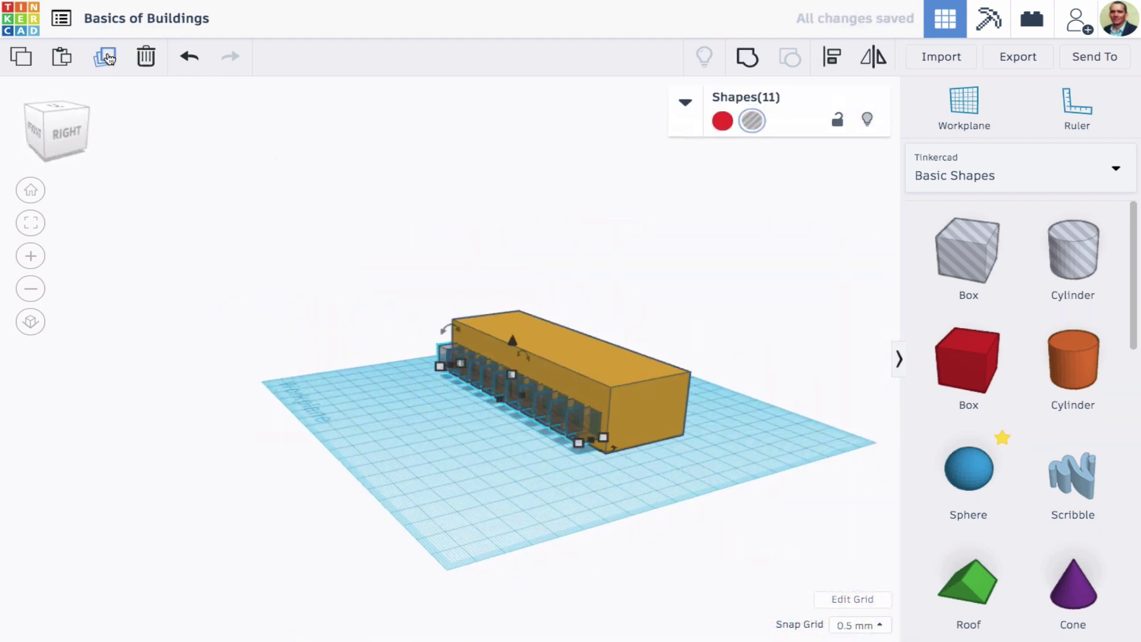
drag(537, 428, 226, 362)
click(205, 474)
right_drag(206, 474, 392, 525)
scroll(497, 453, up, 5)
right_drag(493, 455, 563, 254)
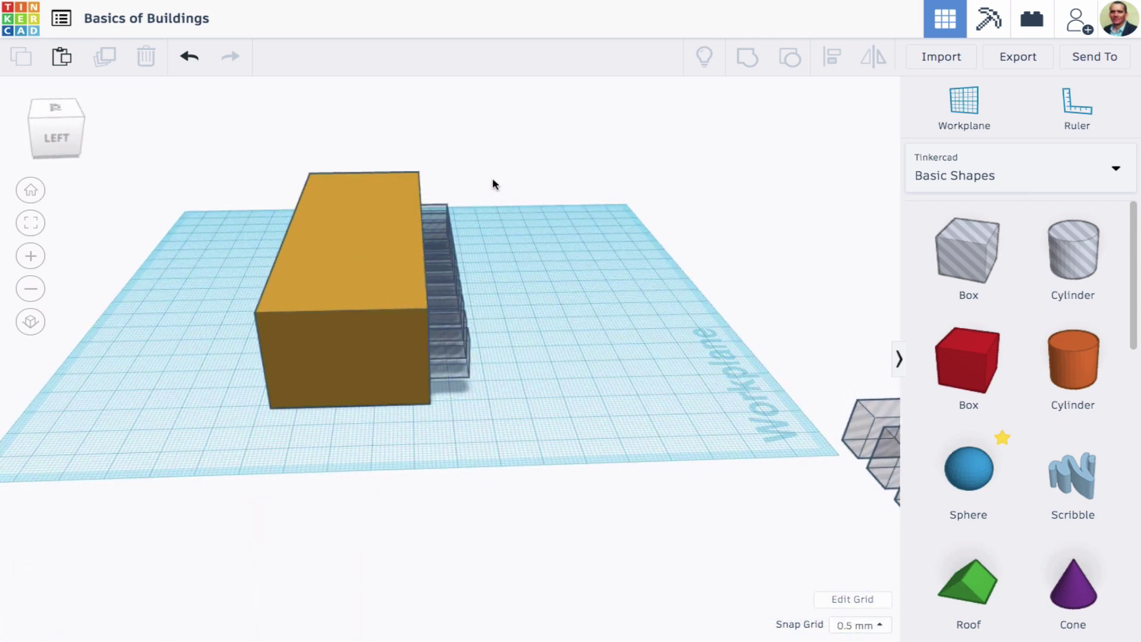
right_drag(493, 180, 475, 204)
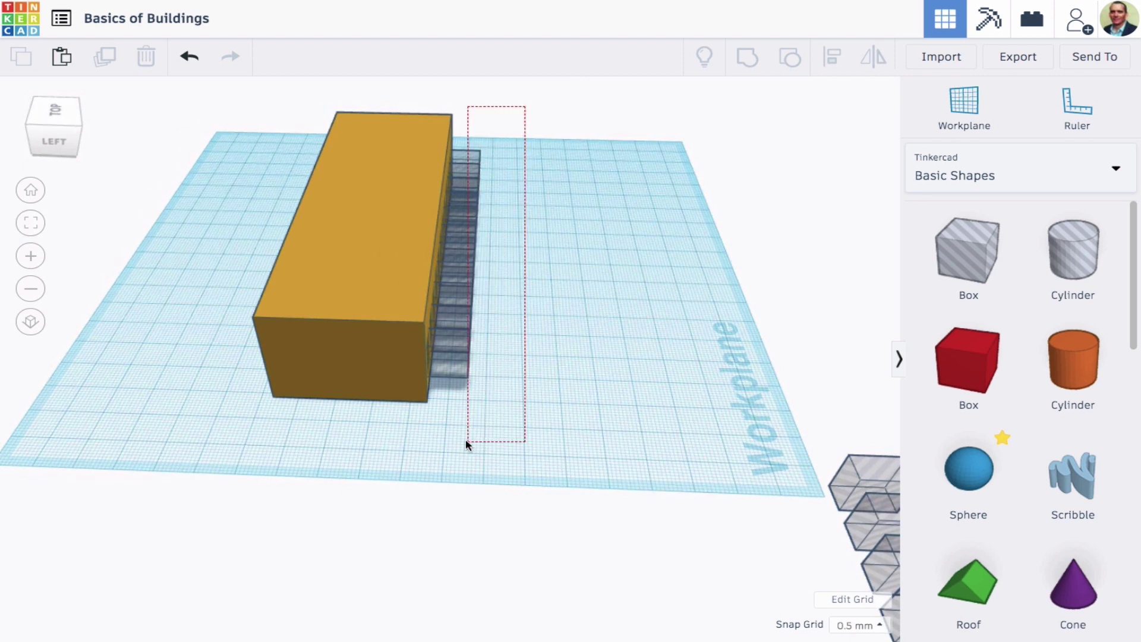
Group the 11 window holes in the wall into a single shape
drag(464, 442, 461, 441)
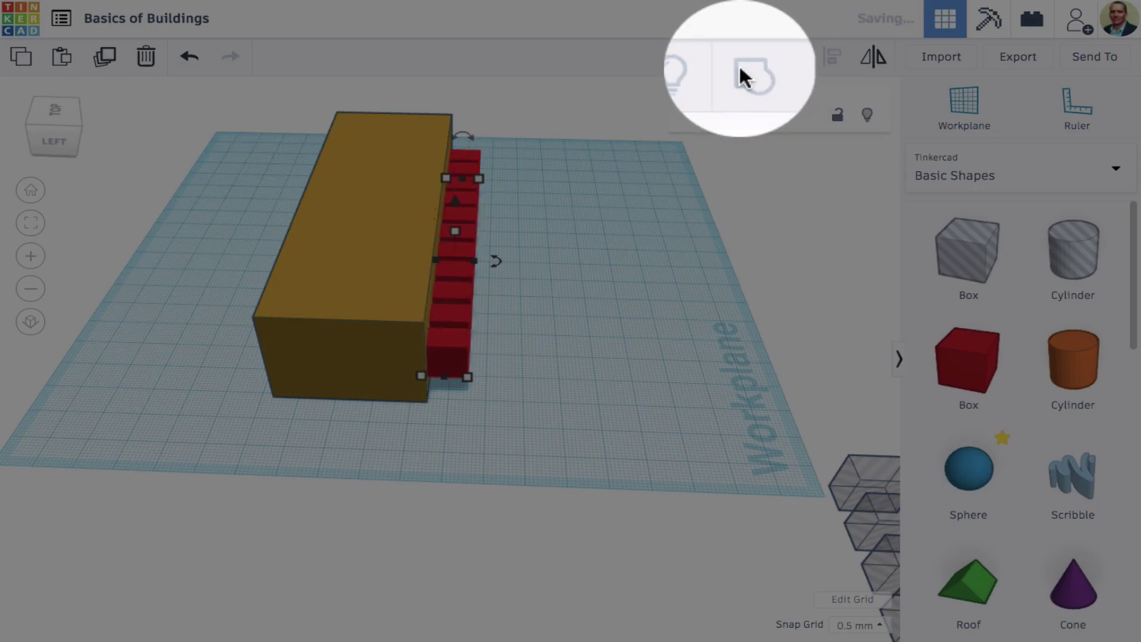
click(745, 59)
right_drag(614, 271, 610, 236)
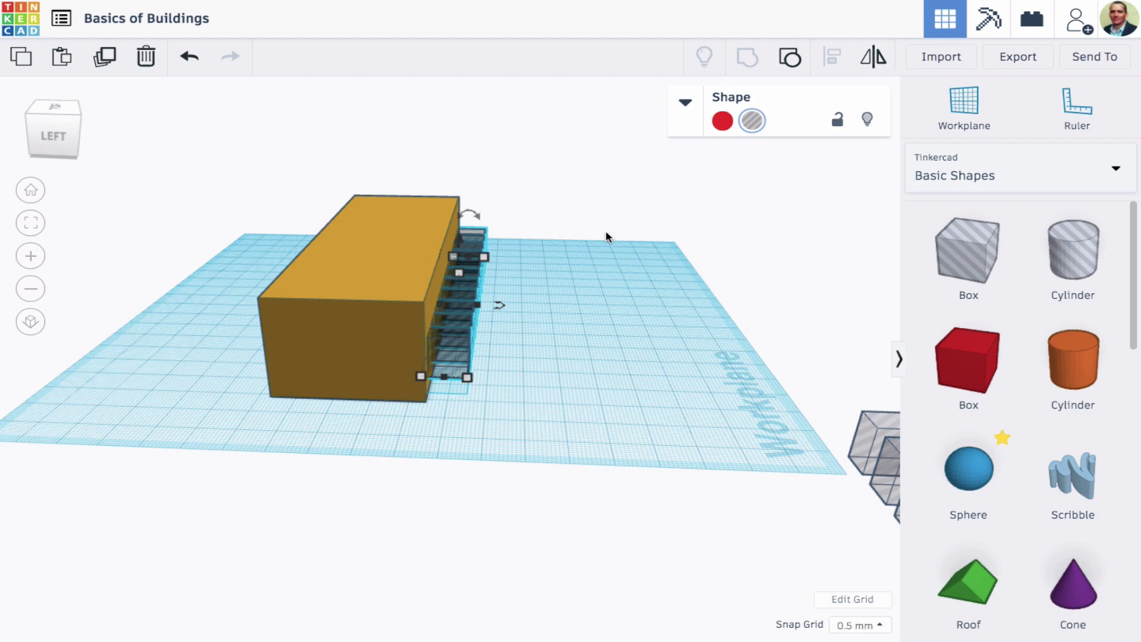
right_drag(607, 236, 347, 238)
Align the window group to the centre of the gold block's length
drag(661, 392, 786, 469)
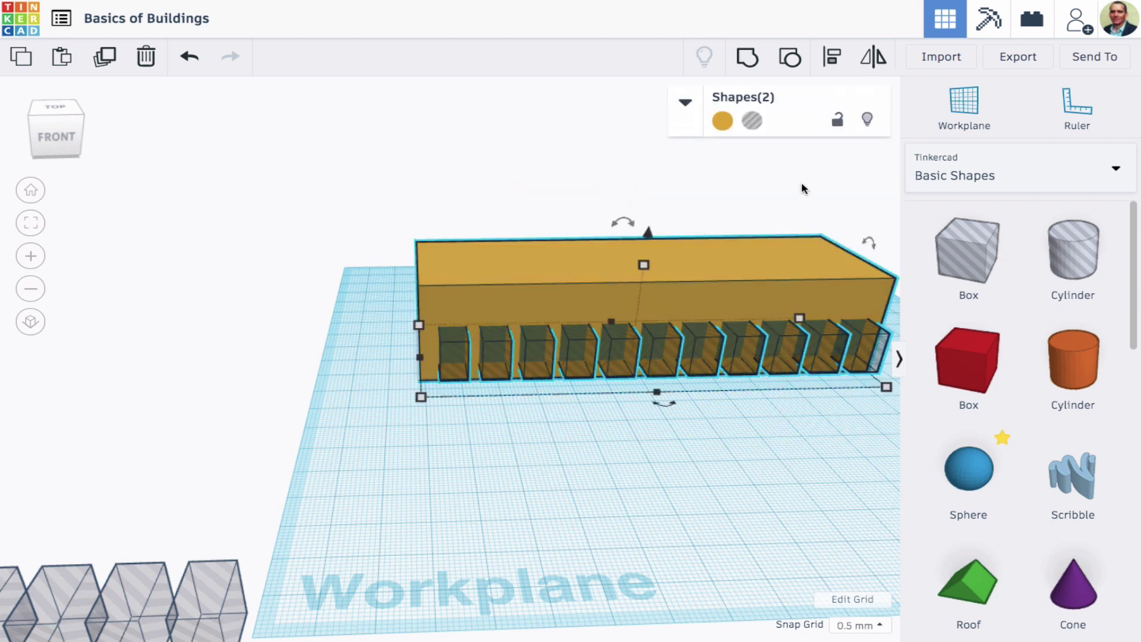
click(832, 58)
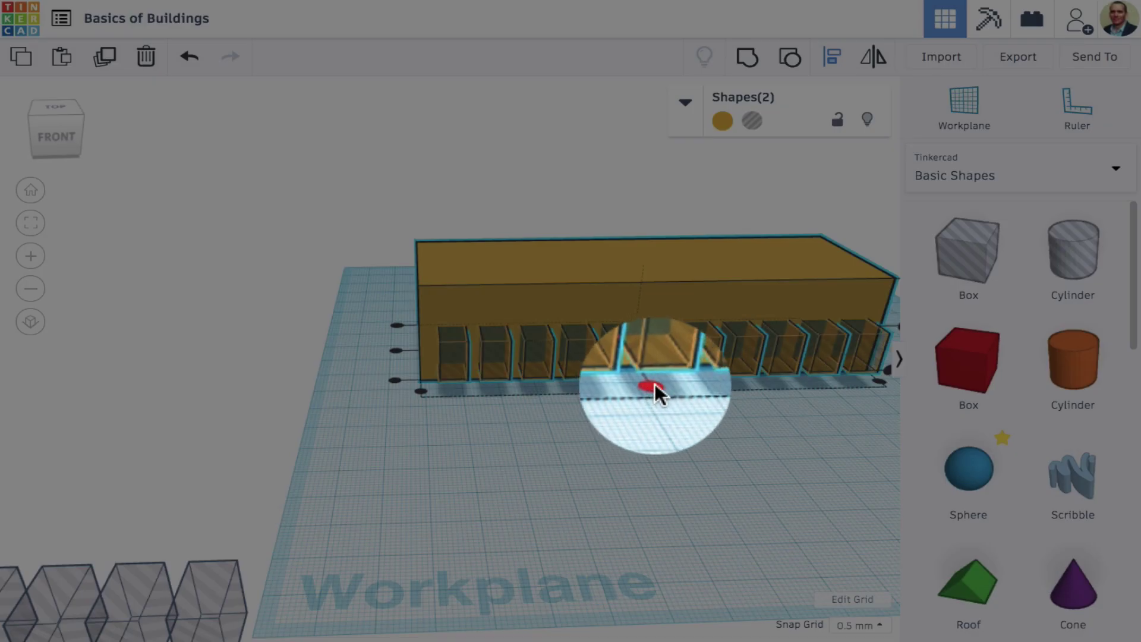
click(655, 386)
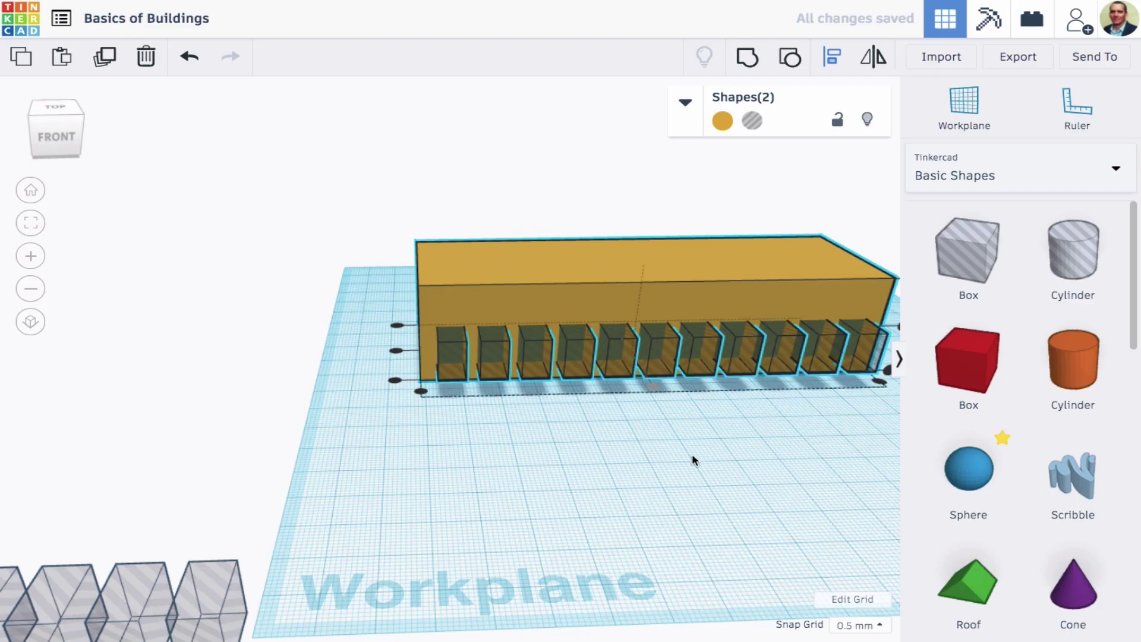
click(694, 447)
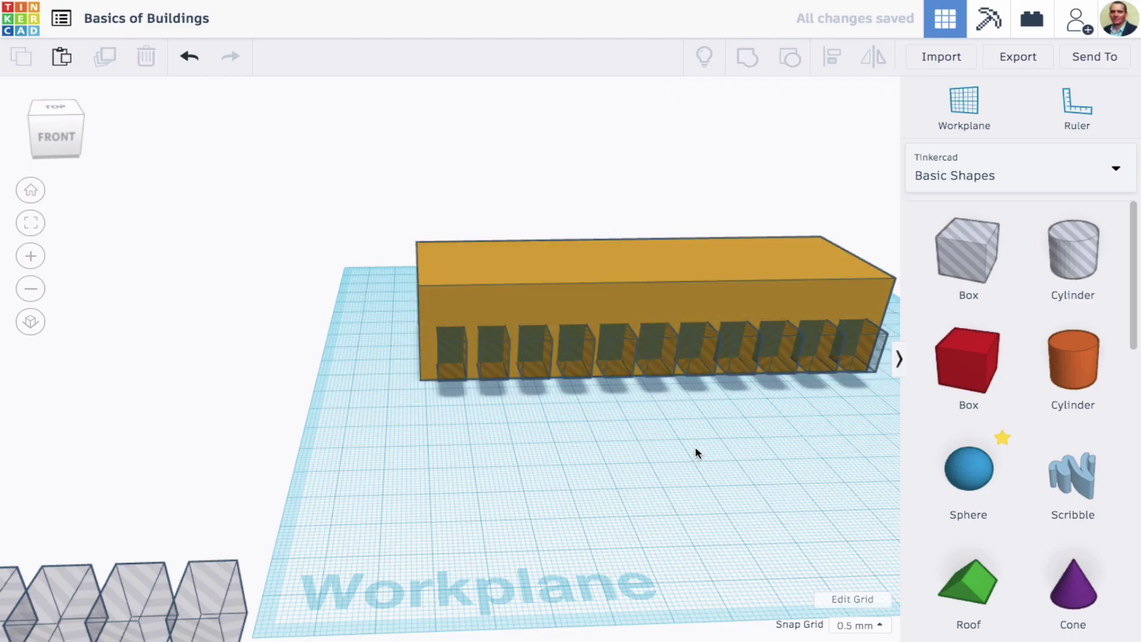
right_drag(696, 453, 903, 450)
right_drag(683, 247, 755, 250)
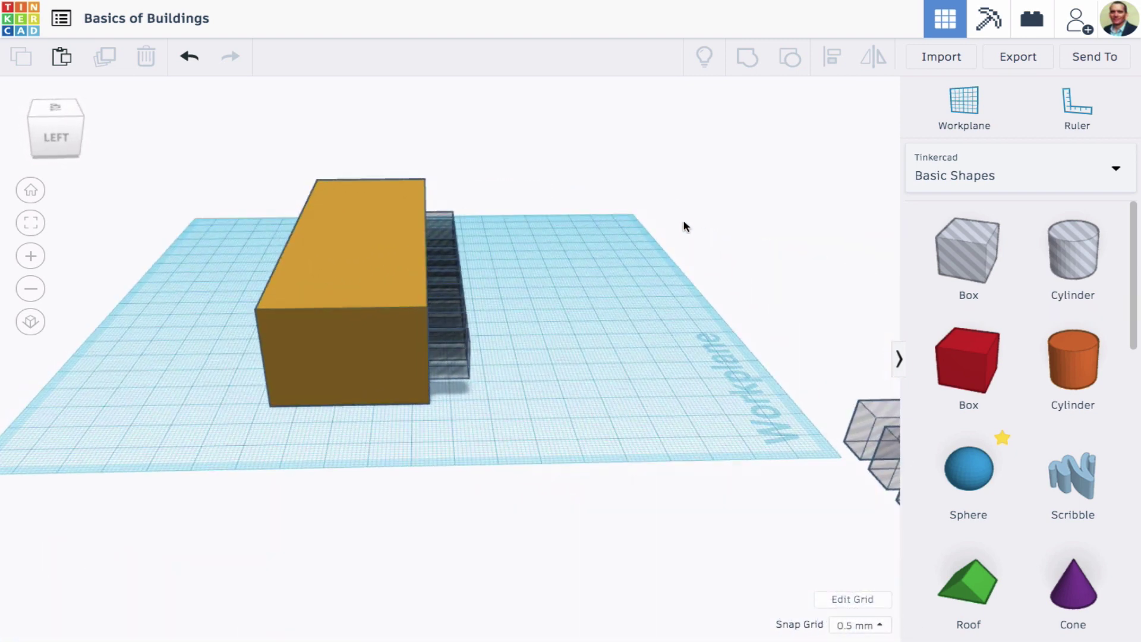
drag(522, 158, 451, 391)
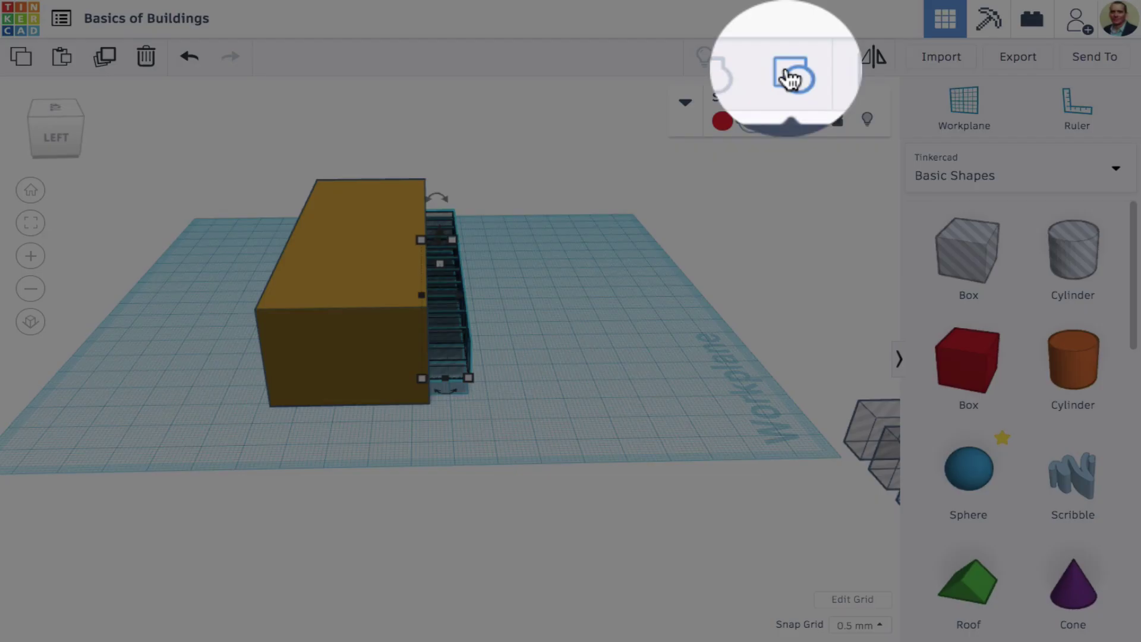
Ungroup the window holes into separate boxes and zoom to fit the building
click(791, 77)
click(640, 331)
right_drag(640, 332, 374, 303)
right_drag(680, 382, 644, 332)
click(645, 331)
click(31, 223)
right_drag(104, 259, 200, 283)
Delete the three middle window holes, leaving four windows on each side
click(444, 416)
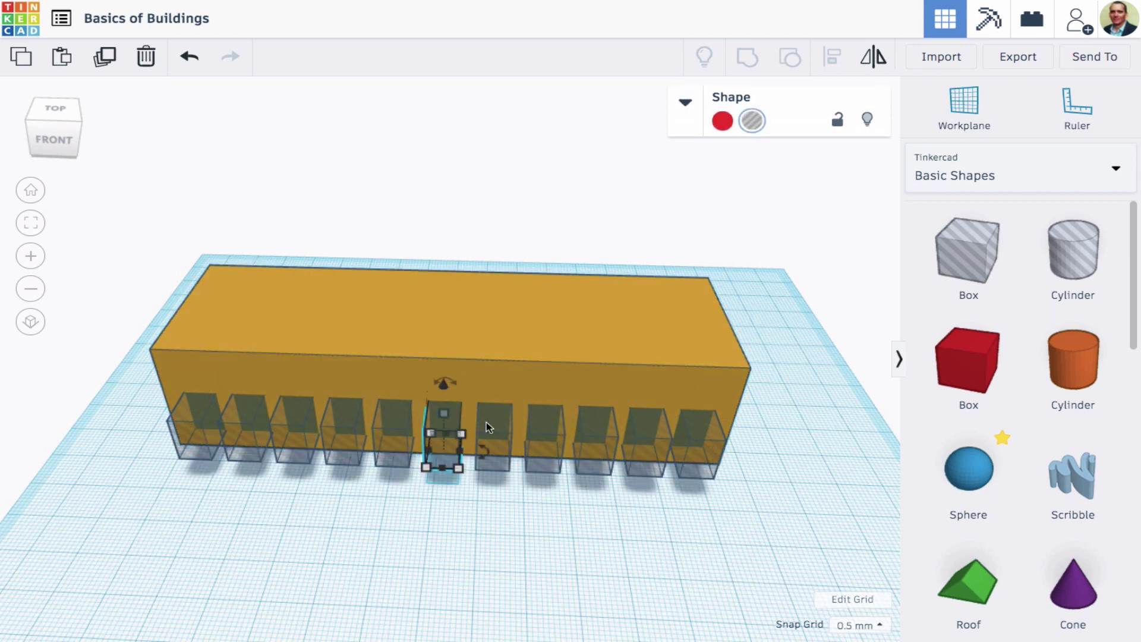
shift+click(498, 422)
shift+click(394, 421)
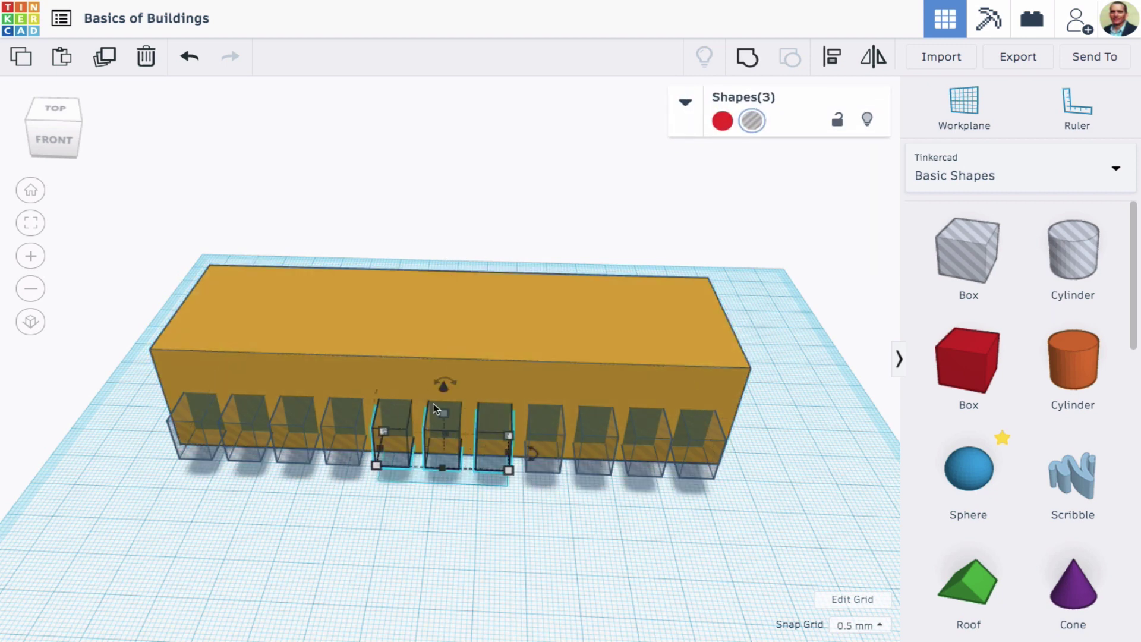
key(Delete)
right_drag(866, 443, 889, 386)
scroll(772, 380, down, 5)
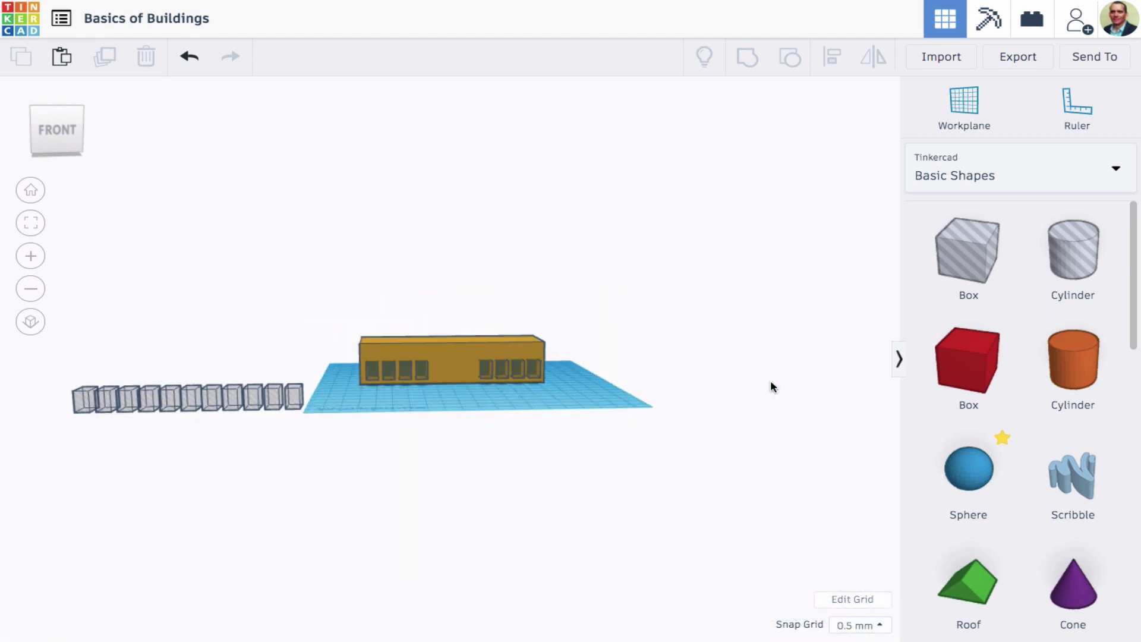
Place a solid red box in front of the building
right_drag(772, 380, 751, 437)
click(967, 380)
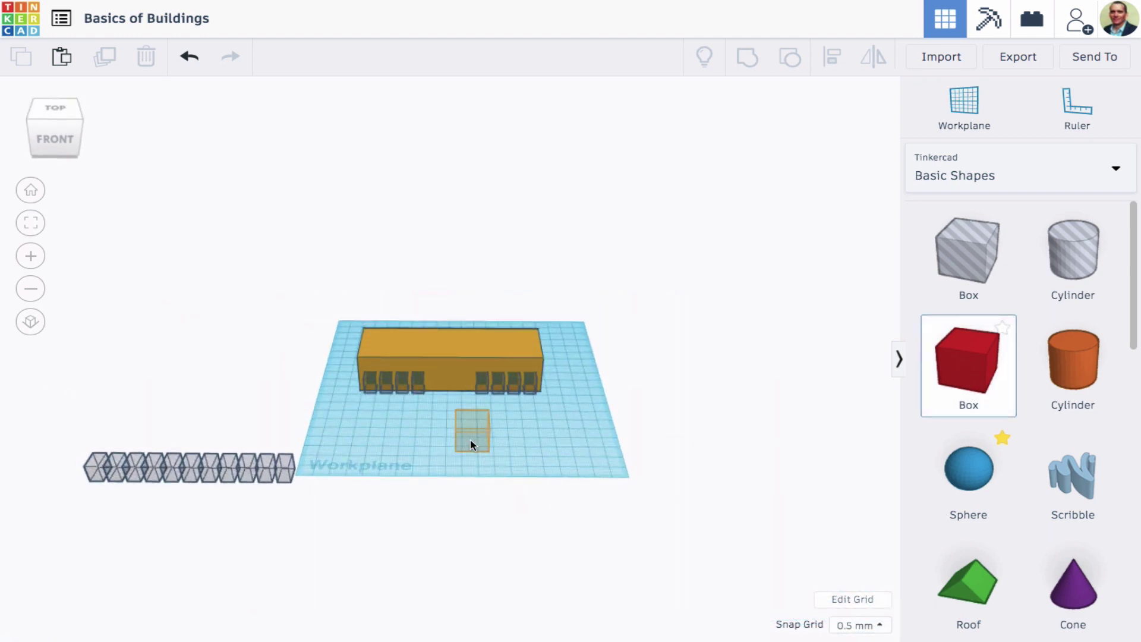
click(449, 461)
scroll(901, 512, down, 2)
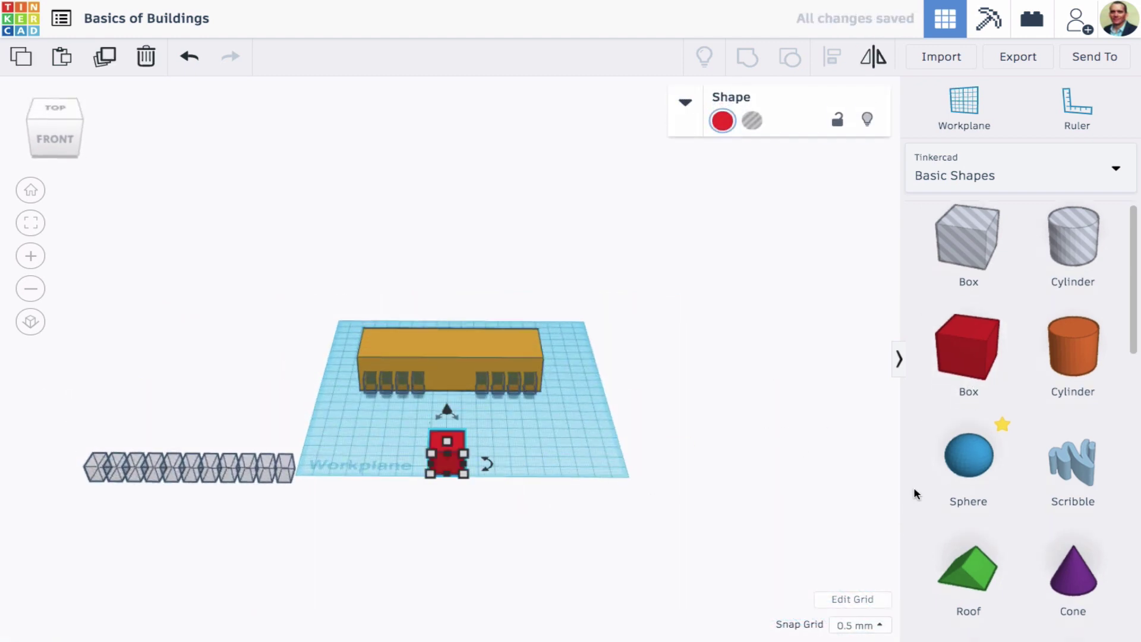
scroll(915, 493, down, 3)
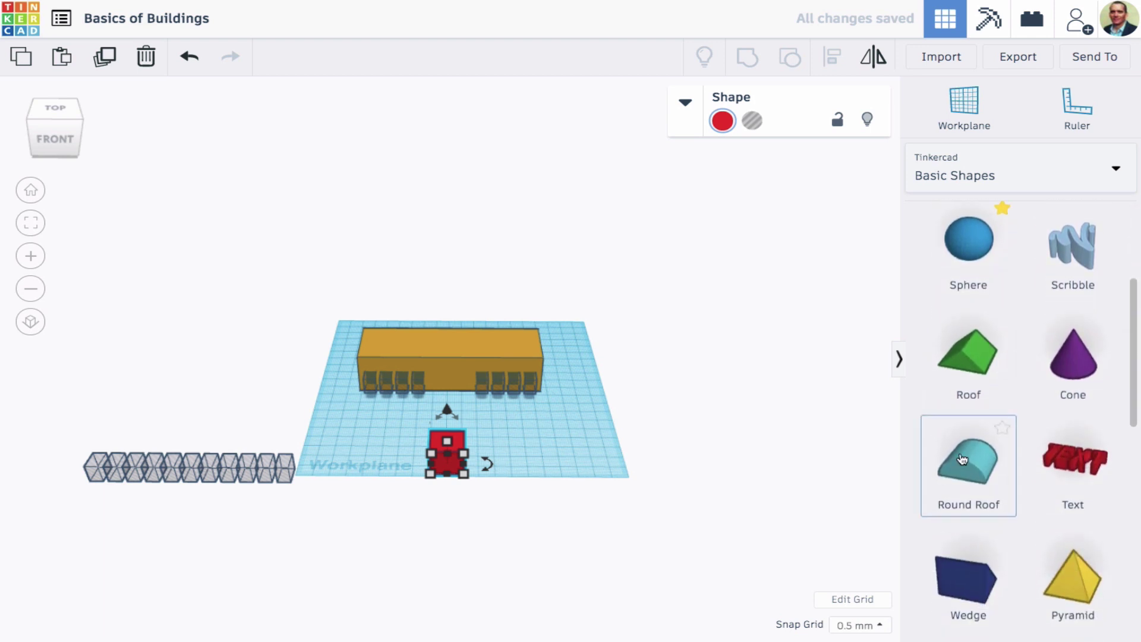
Add a Round Roof beside the red box and zoom to fit it
click(963, 459)
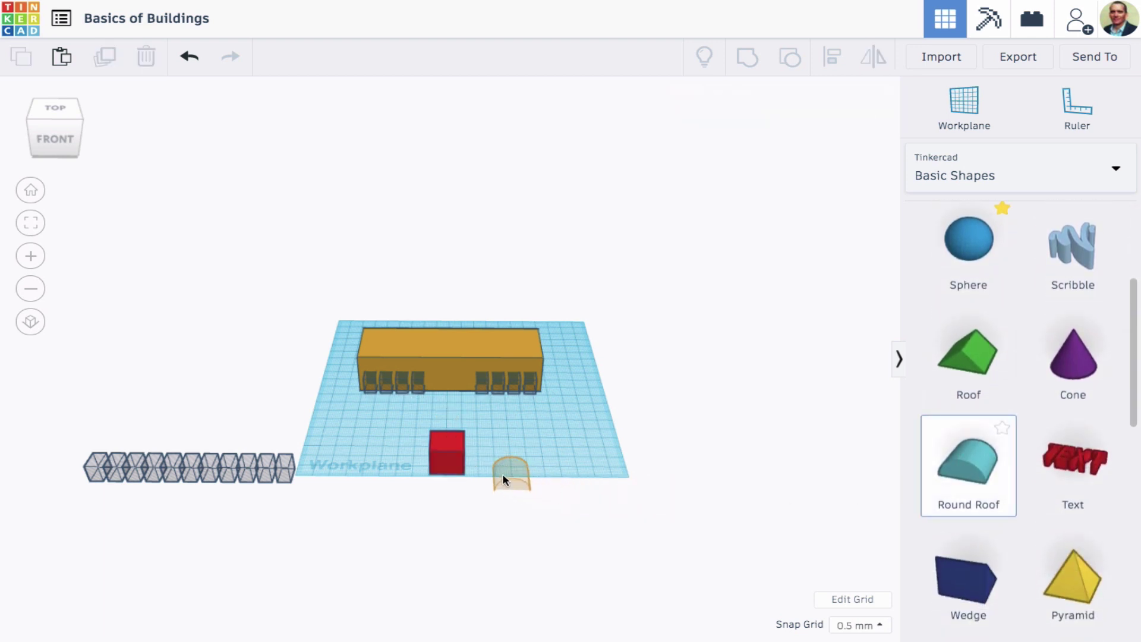
click(459, 473)
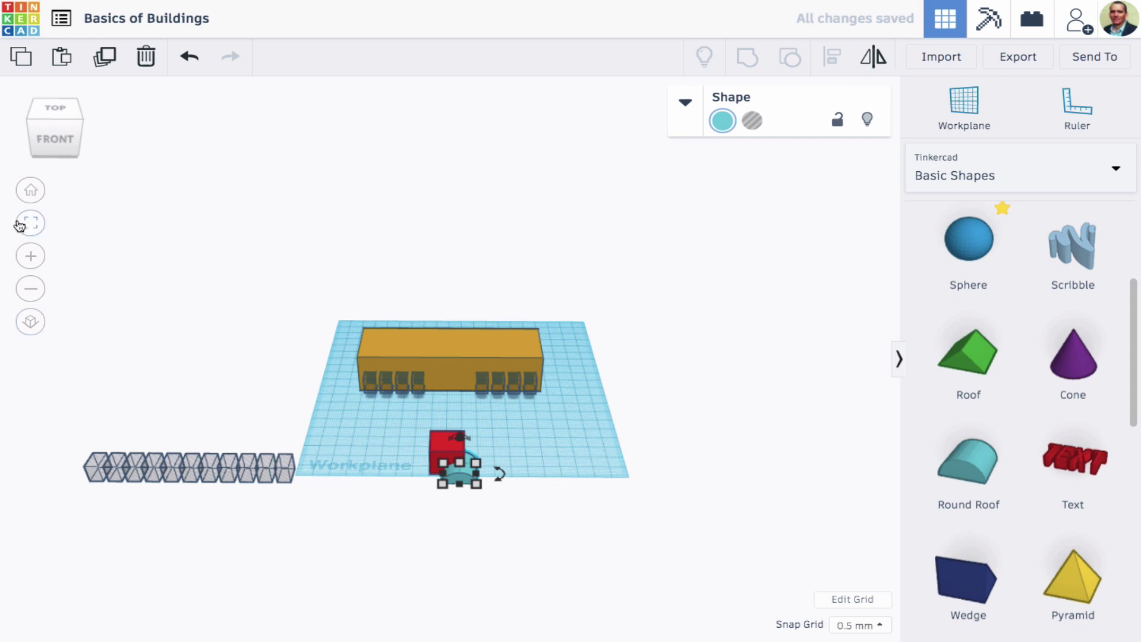
click(20, 225)
right_drag(195, 344, 233, 321)
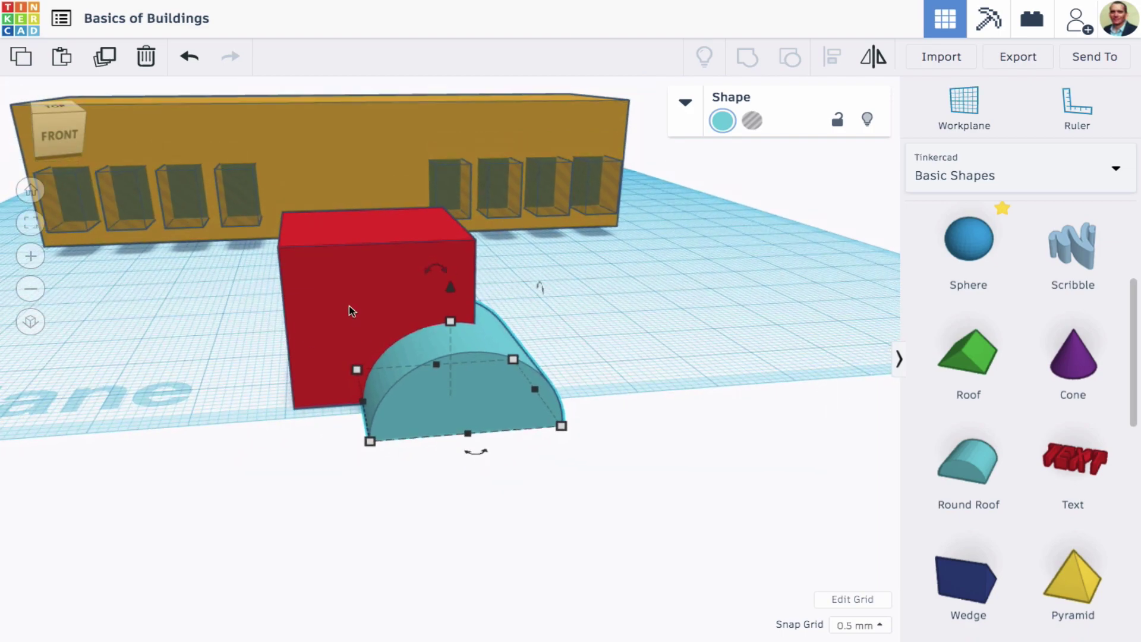
Lift the Round Roof 7.00 above the workplane
click(348, 306)
mouse_move(370, 225)
click(440, 362)
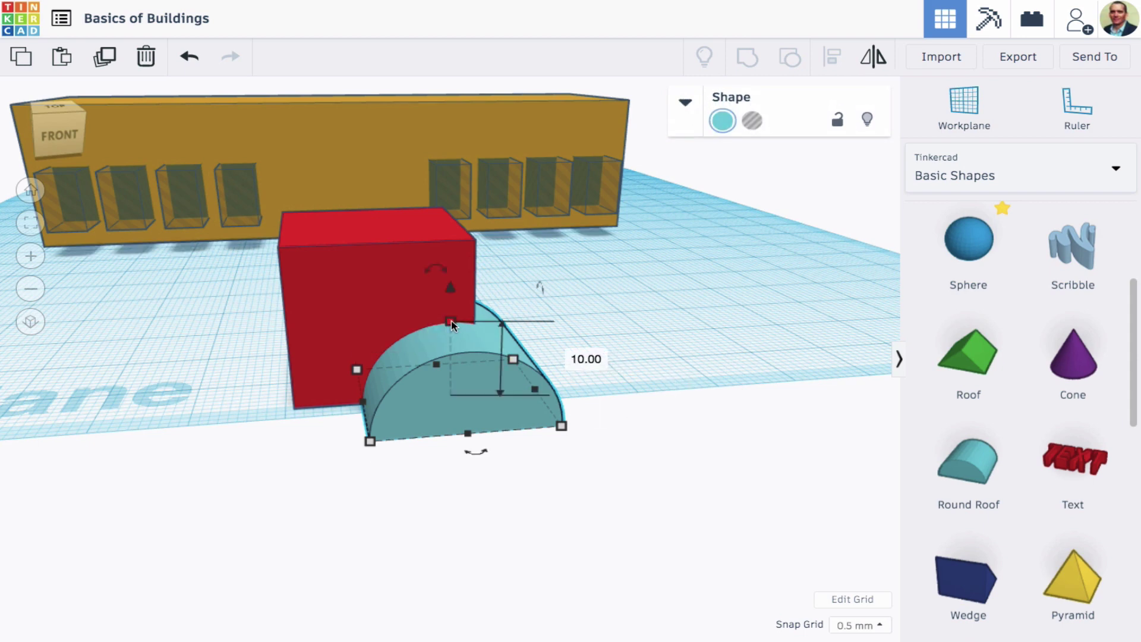
click(658, 338)
scroll(664, 340, down, 2)
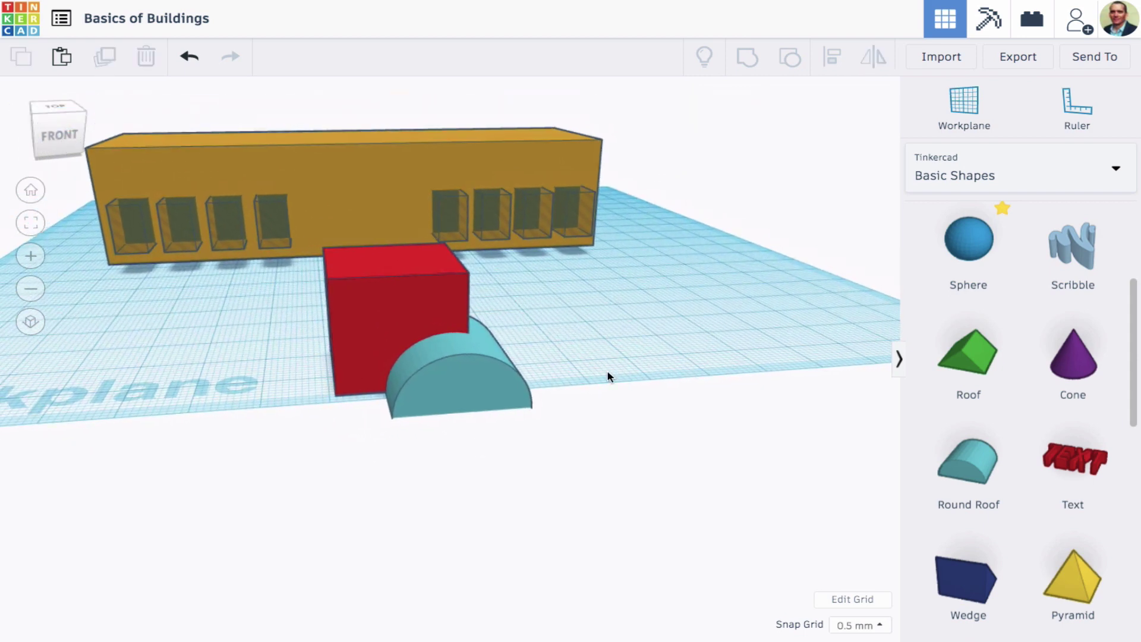
click(448, 357)
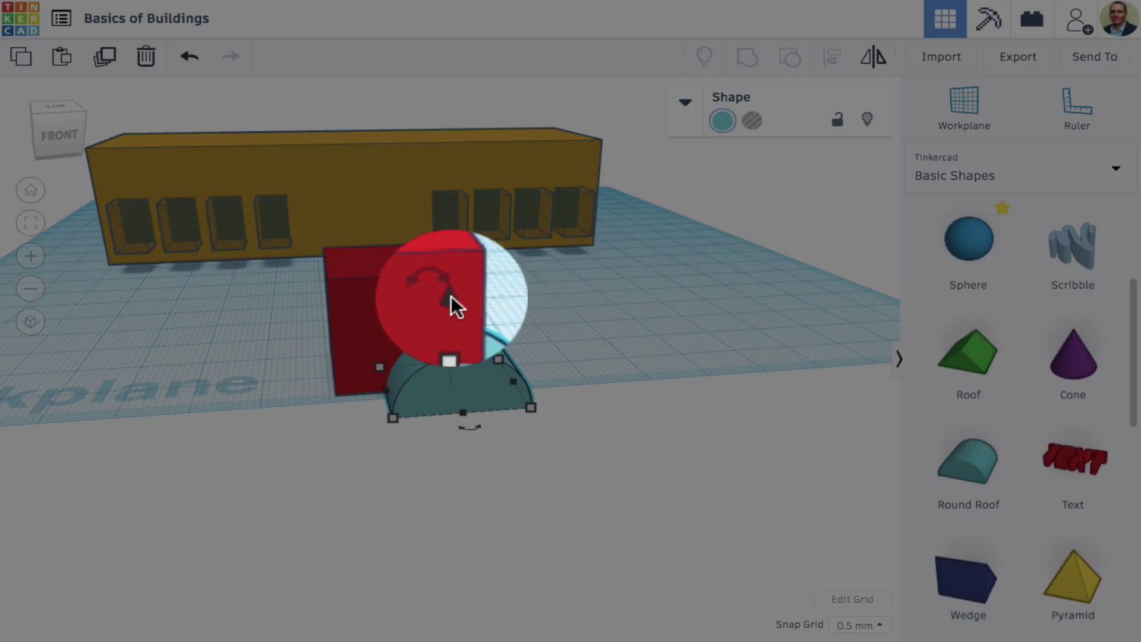
drag(451, 295, 458, 262)
Raise the Round Roof to 20.00 and select it together with the red box
click(713, 332)
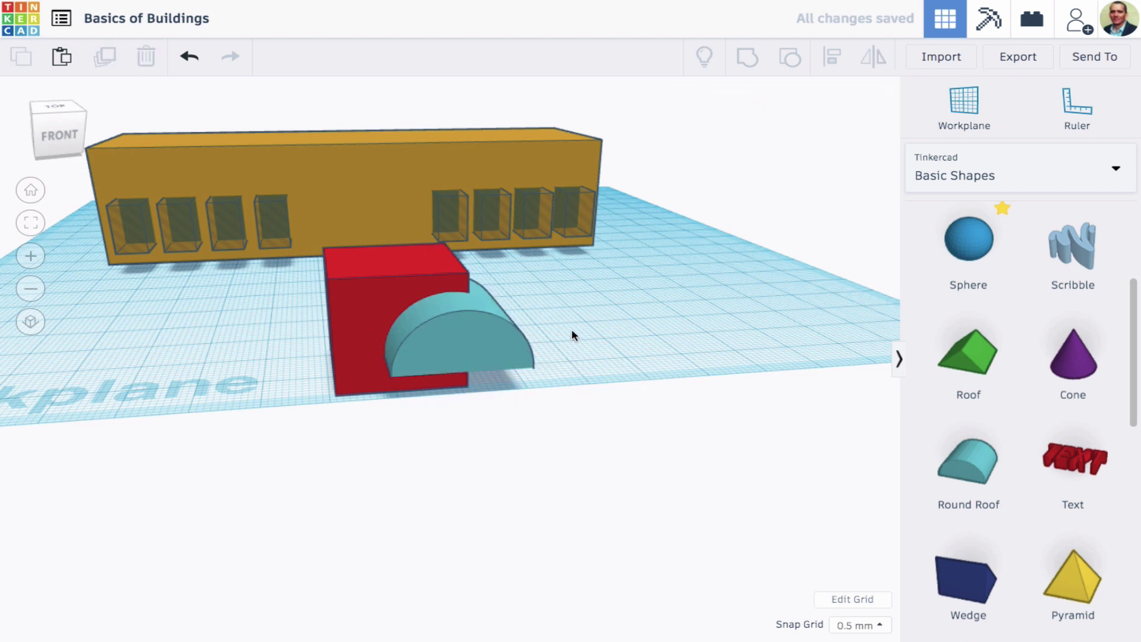
click(486, 330)
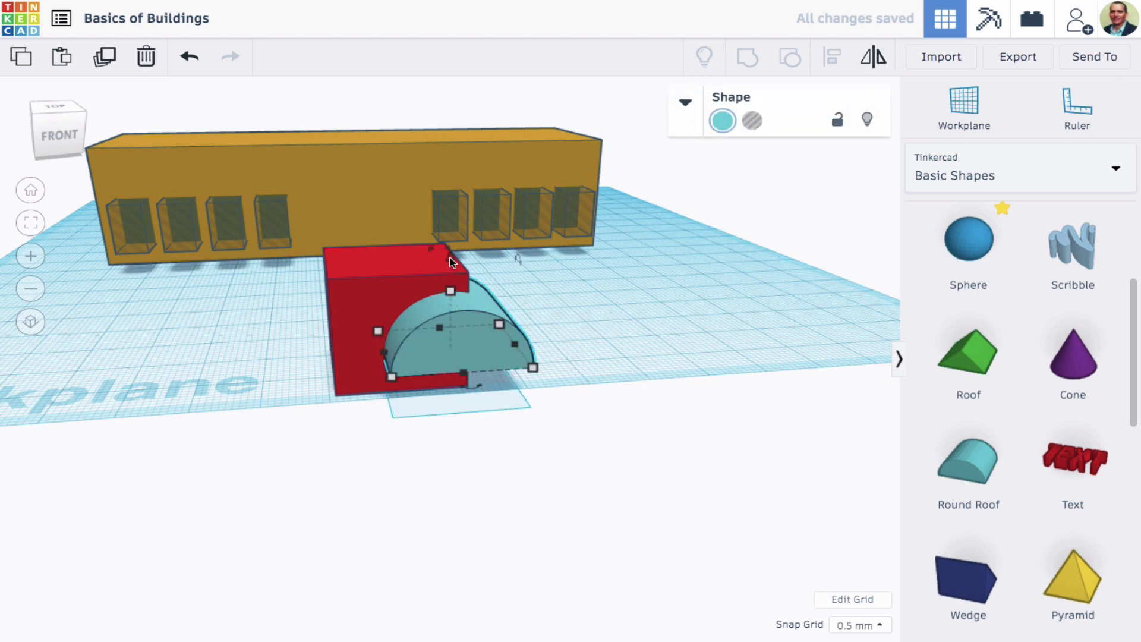
drag(451, 262, 454, 250)
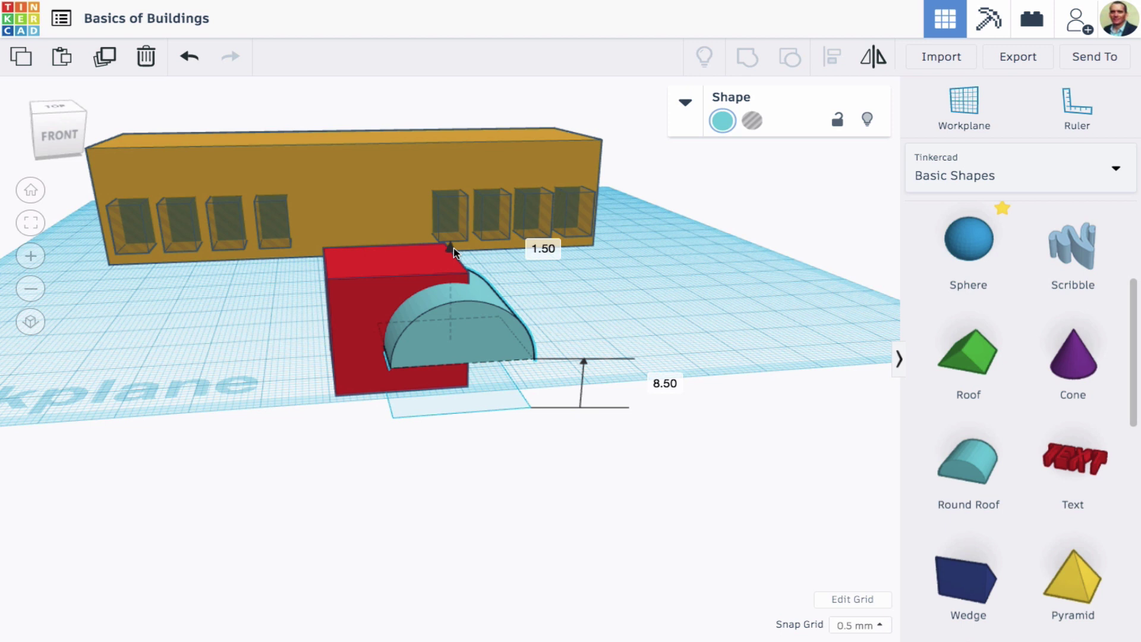
drag(455, 248, 462, 173)
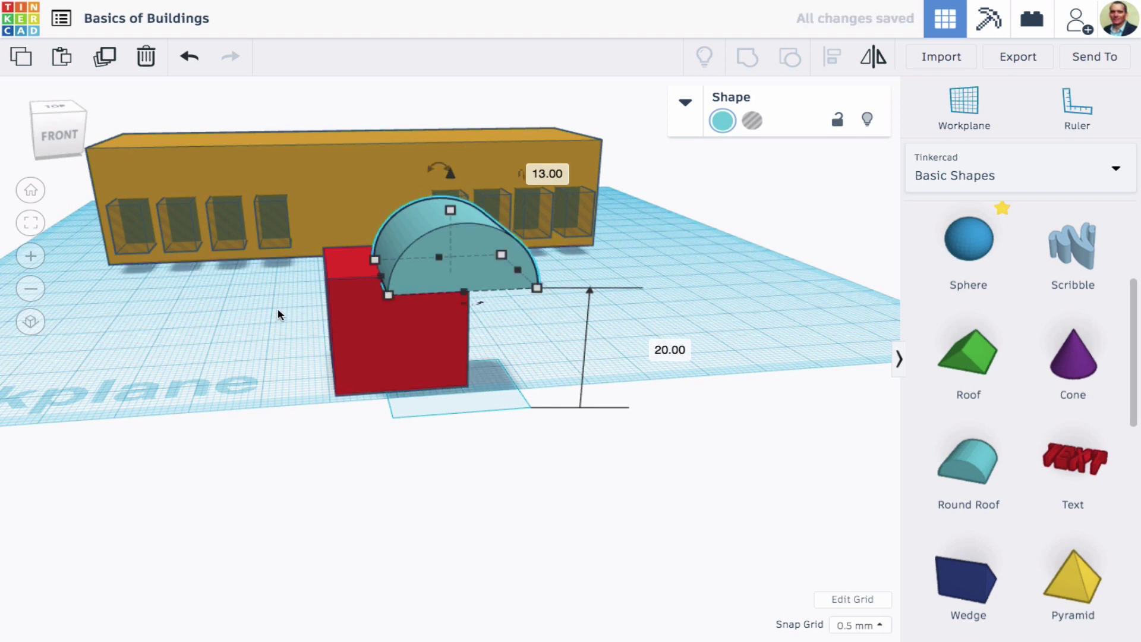
right_drag(277, 313, 270, 377)
click(281, 366)
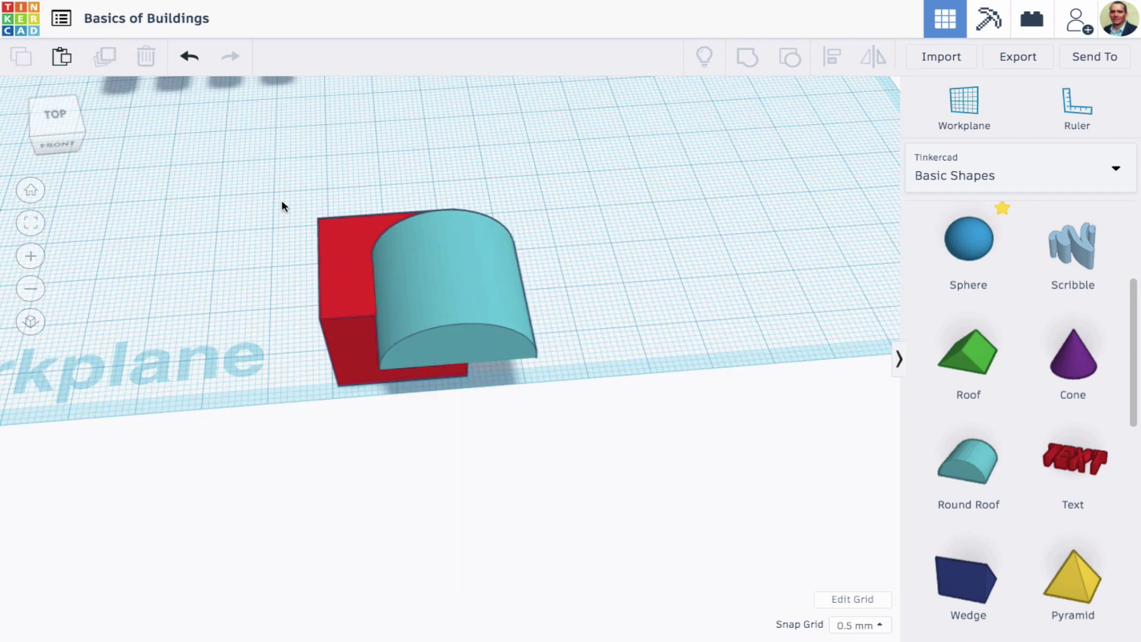
drag(283, 204, 554, 401)
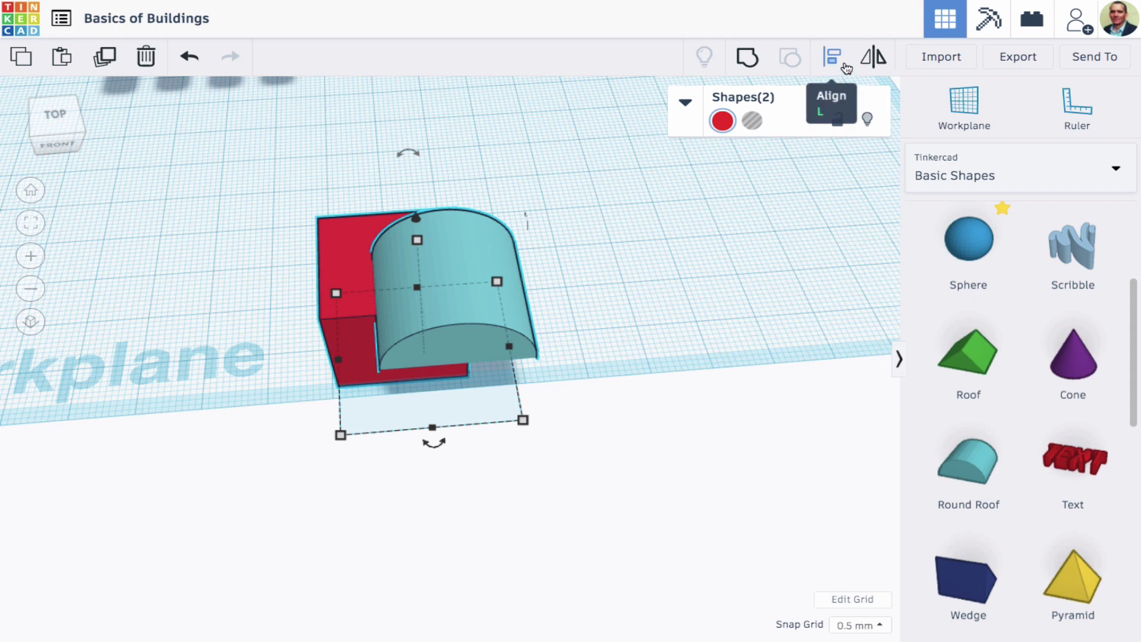
Centre the teal round roof on the red box along both axes with Align
click(847, 68)
right_drag(659, 293, 676, 358)
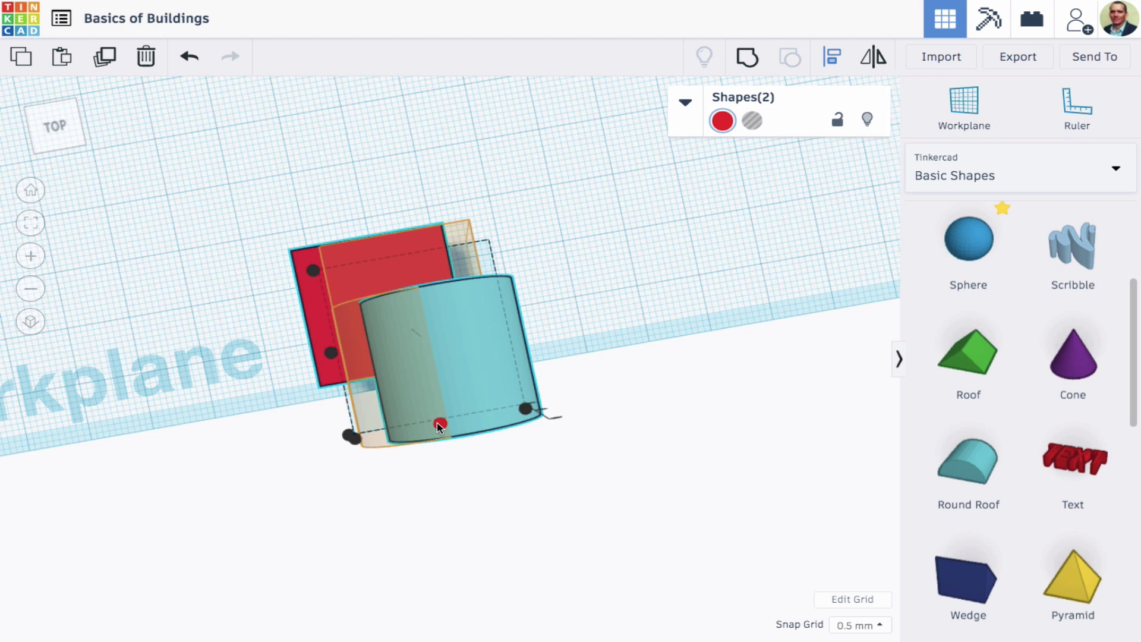
click(440, 424)
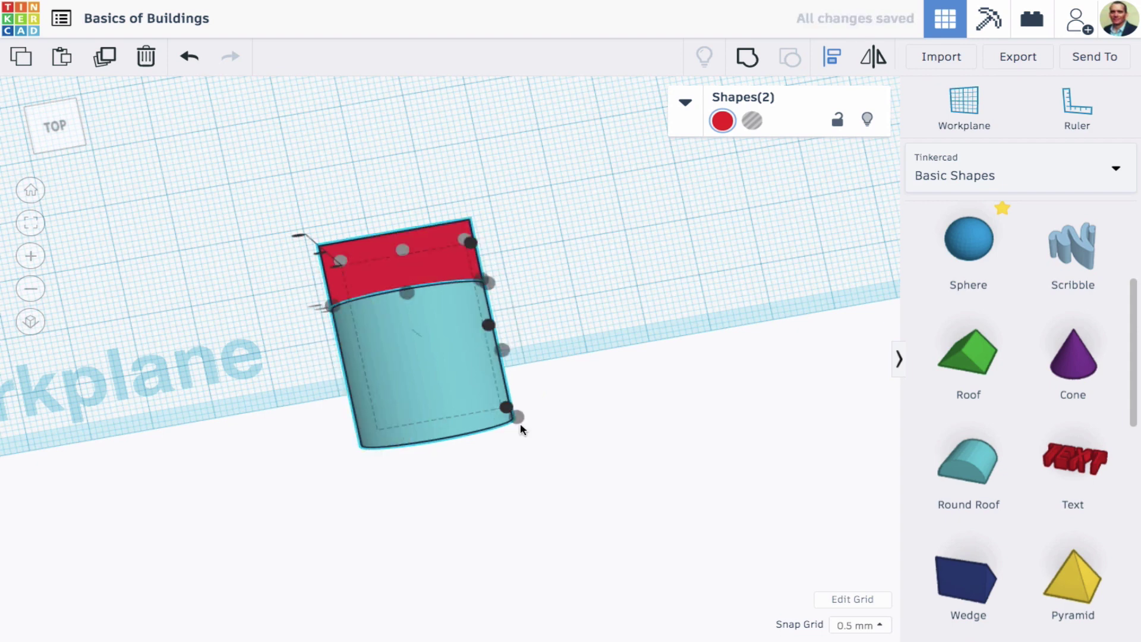
click(487, 325)
right_drag(650, 349, 642, 258)
click(645, 261)
Stretch the round roof up to 16.00 tall, then select it together with the red box
right_drag(712, 328, 711, 304)
right_drag(591, 328, 615, 376)
drag(591, 293, 581, 339)
right_drag(581, 338, 446, 251)
click(446, 256)
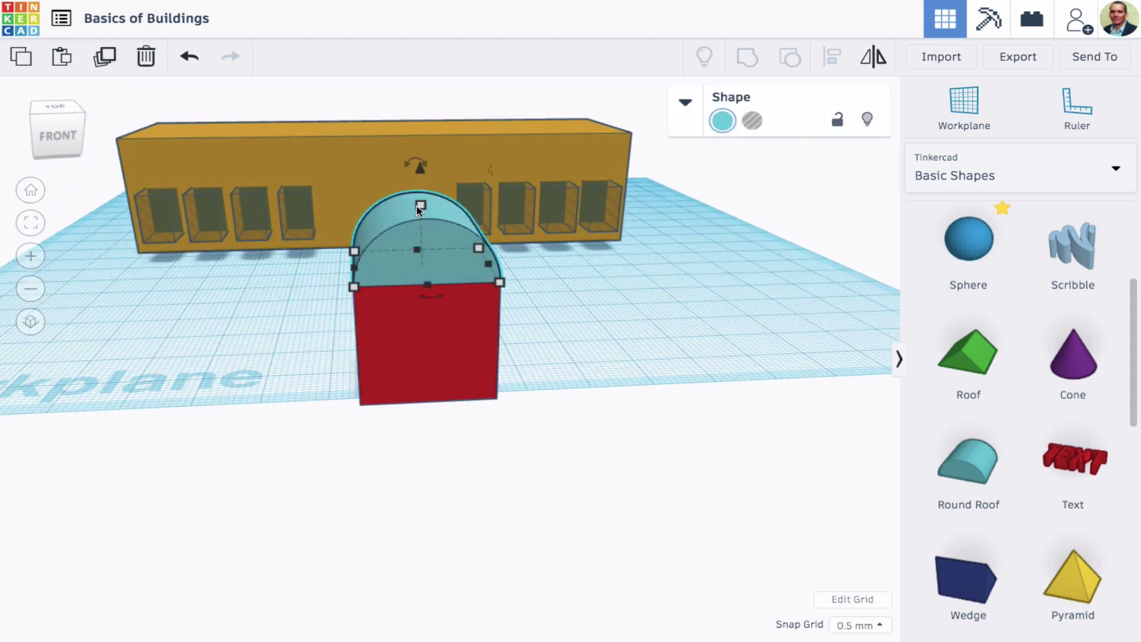
drag(420, 207, 423, 171)
click(581, 376)
mouse_move(581, 372)
right_down()
mouse_move(562, 367)
mouse_move(558, 400)
mouse_move(564, 385)
right_up()
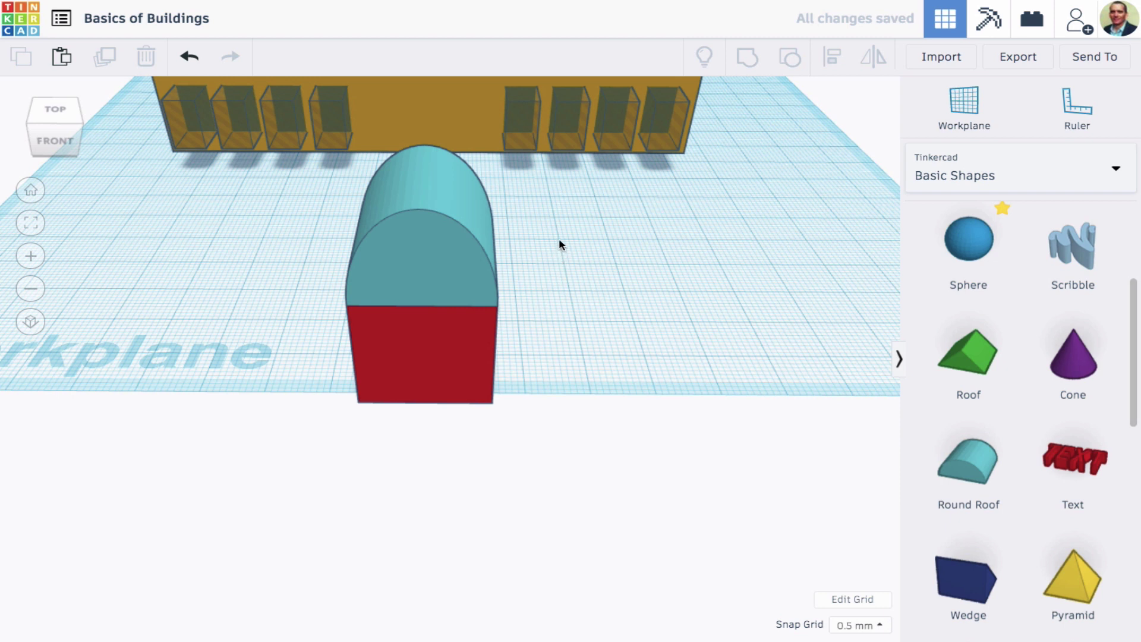
drag(560, 240, 454, 351)
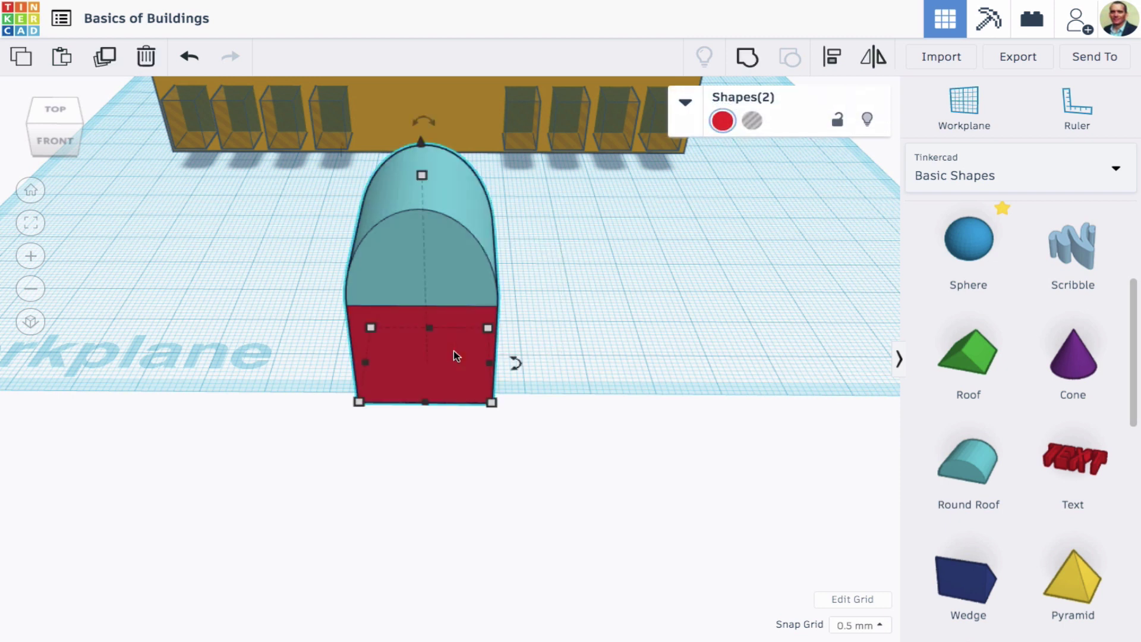
Group the roof and box into one red arch and reduce its height
click(747, 57)
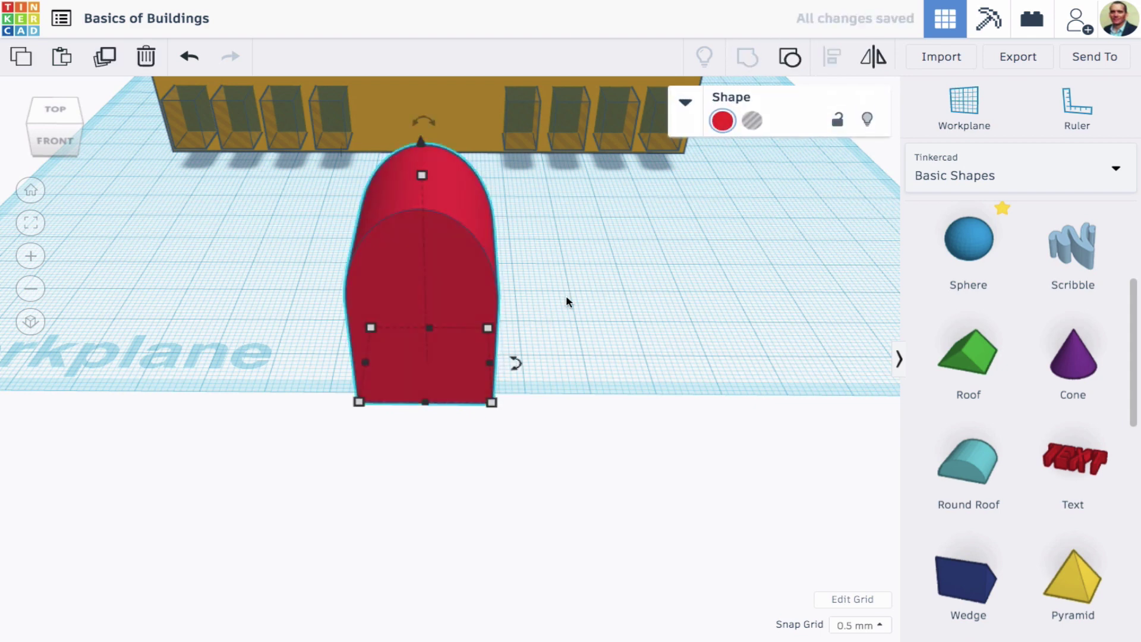
right_drag(566, 294, 646, 272)
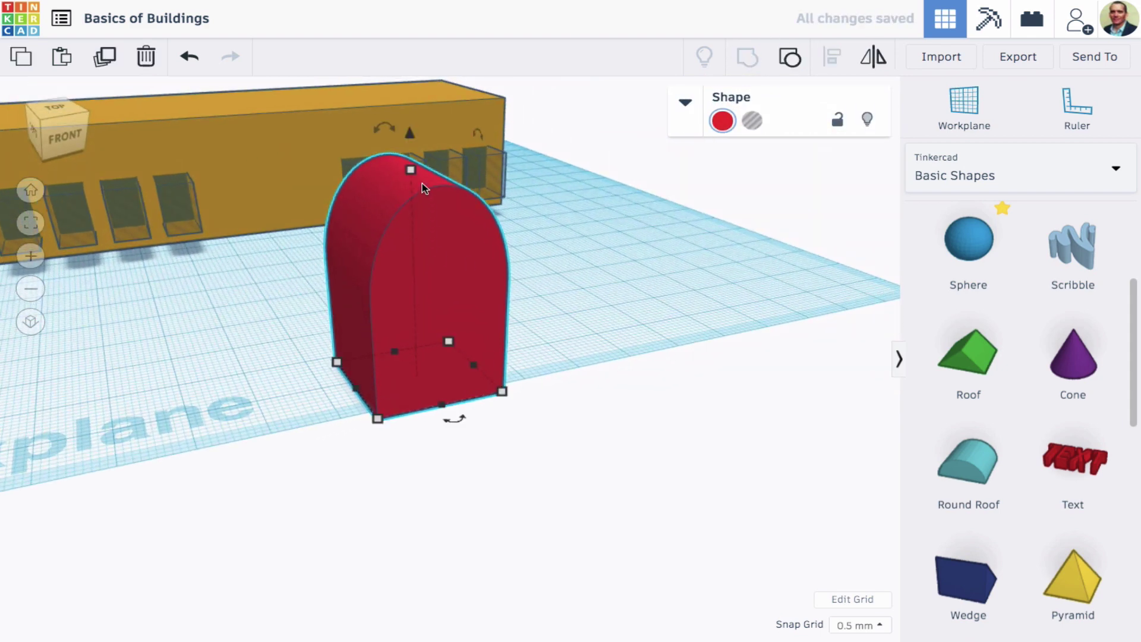
shift+drag(412, 169, 419, 276)
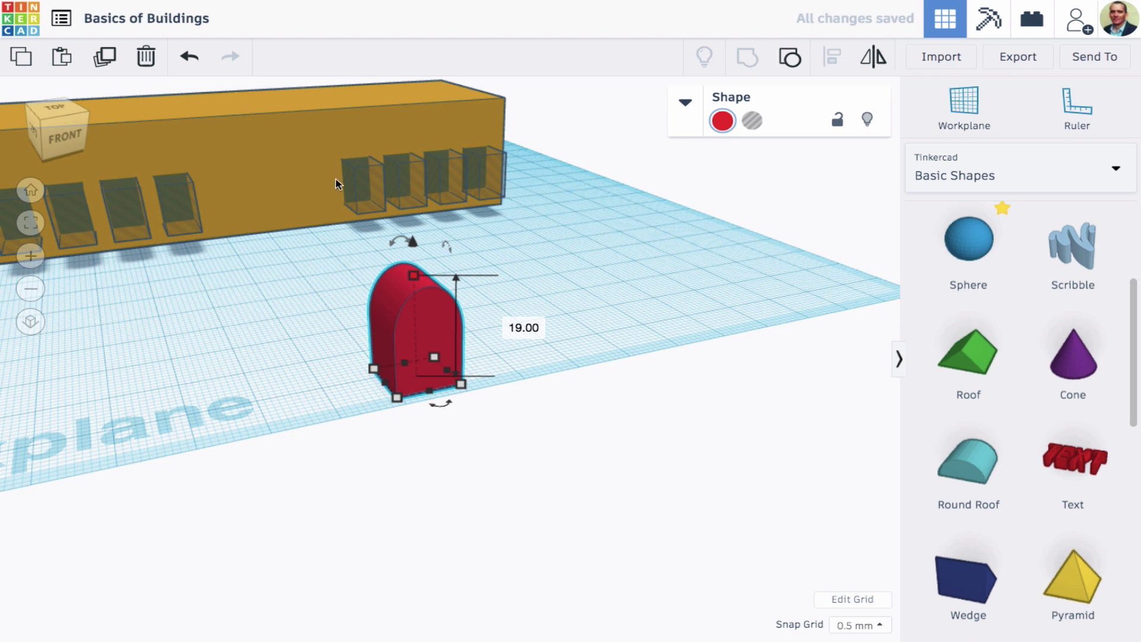
Duplicate the red arch, make the copy taller and nudge it left two steps
click(105, 57)
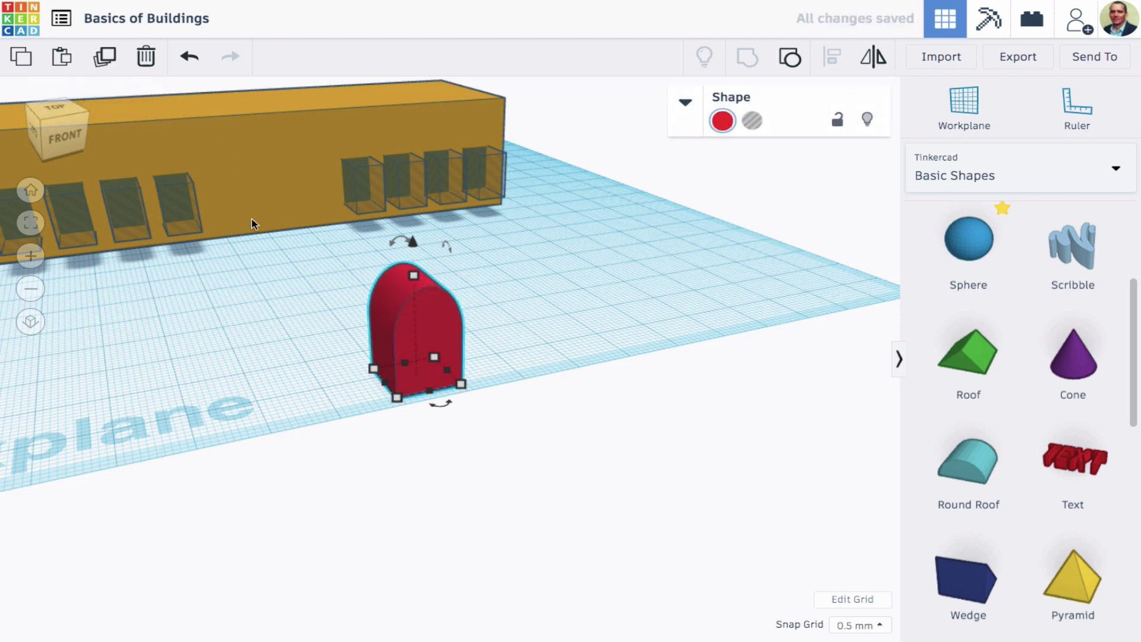
right_drag(318, 370, 404, 356)
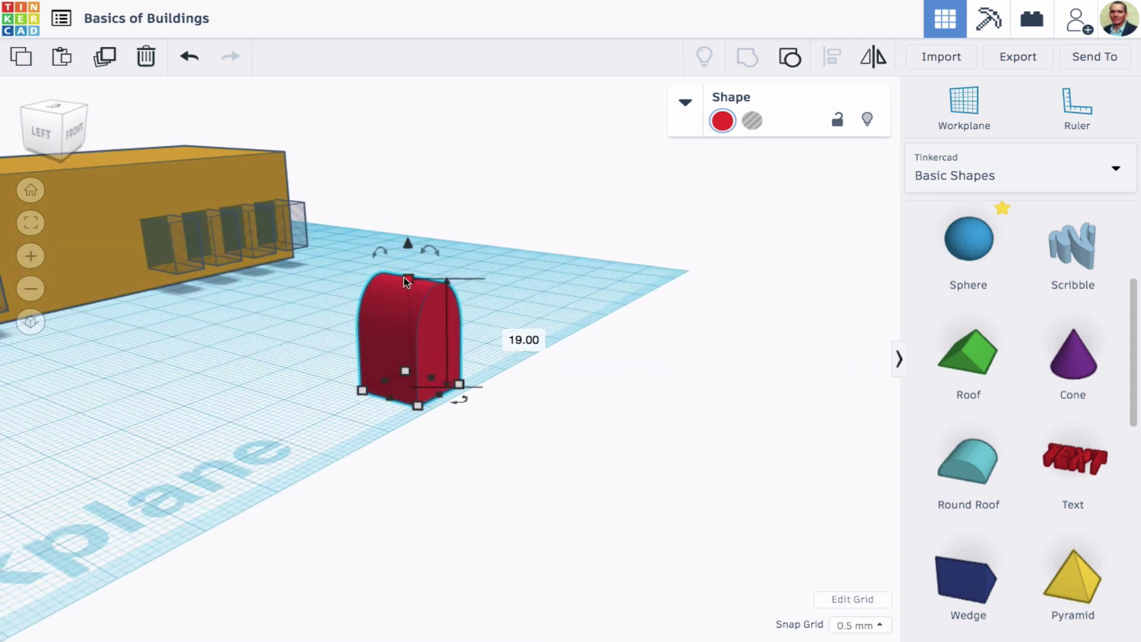
drag(404, 277, 408, 247)
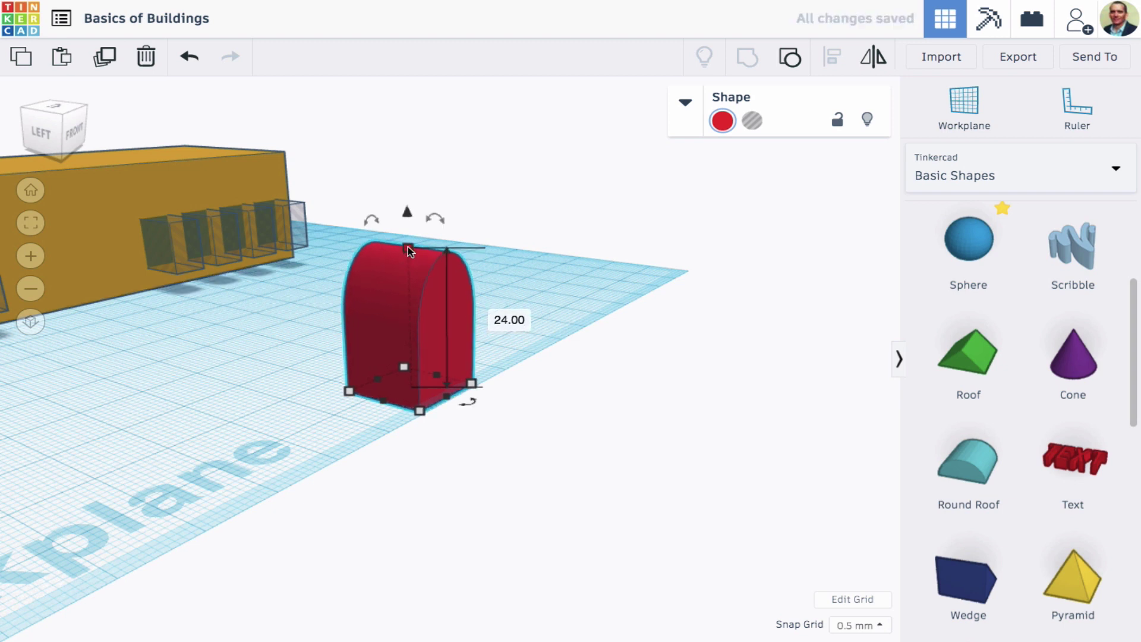
key(Left)
key(Left)
key(Left)
key(Left)
key(Left)
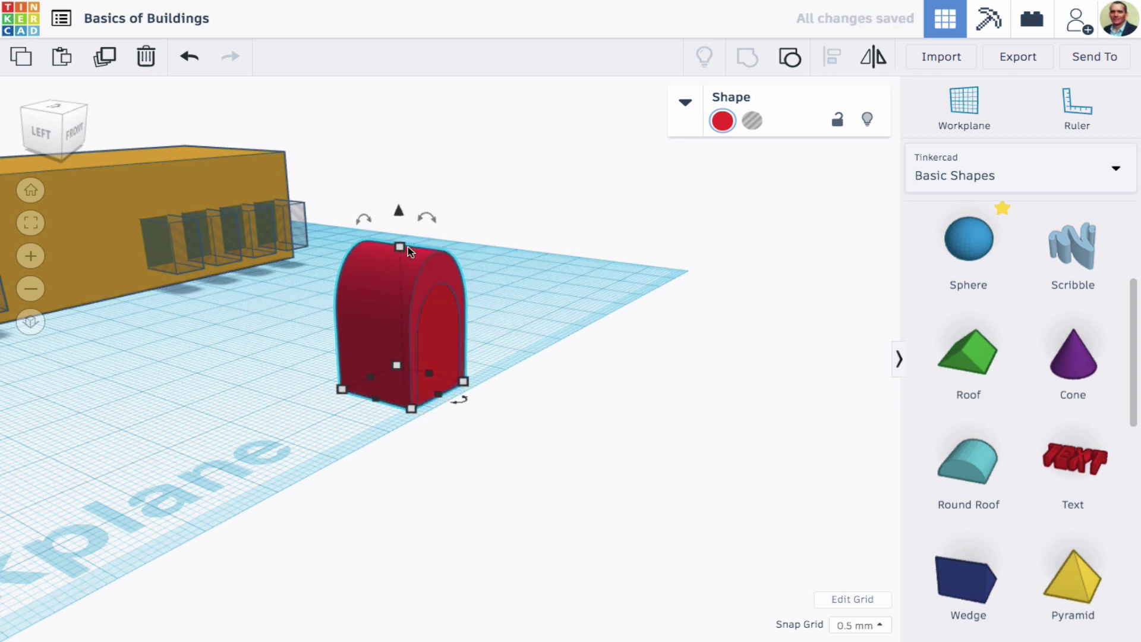
key(Left)
key(Left)
key(Left)
key(Left)
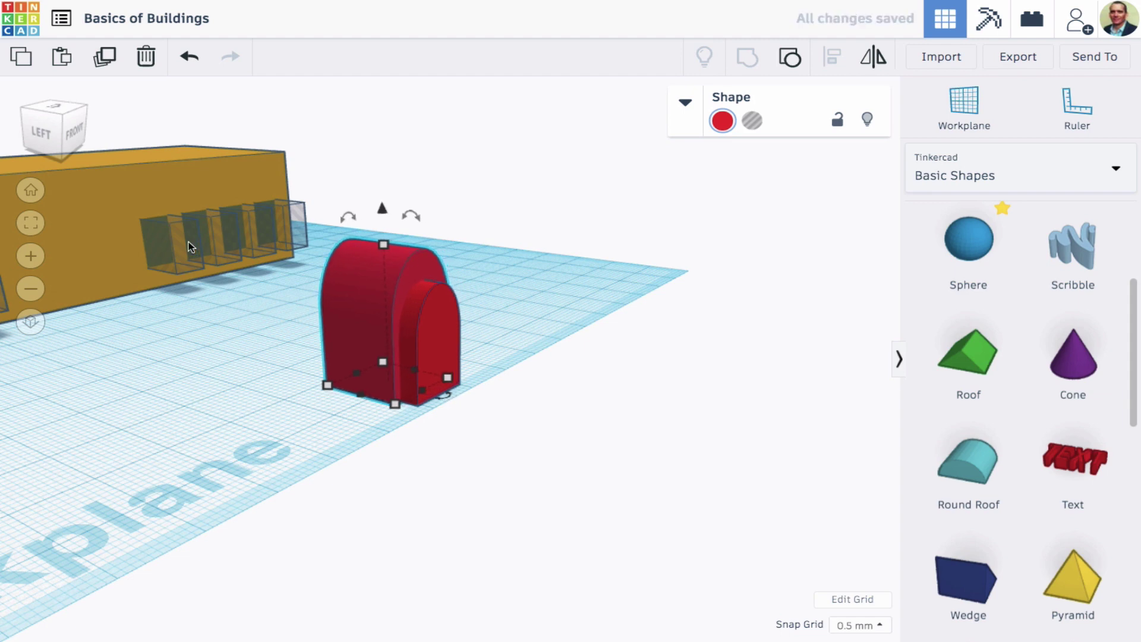
Lower the arch's height to 21.00
click(24, 230)
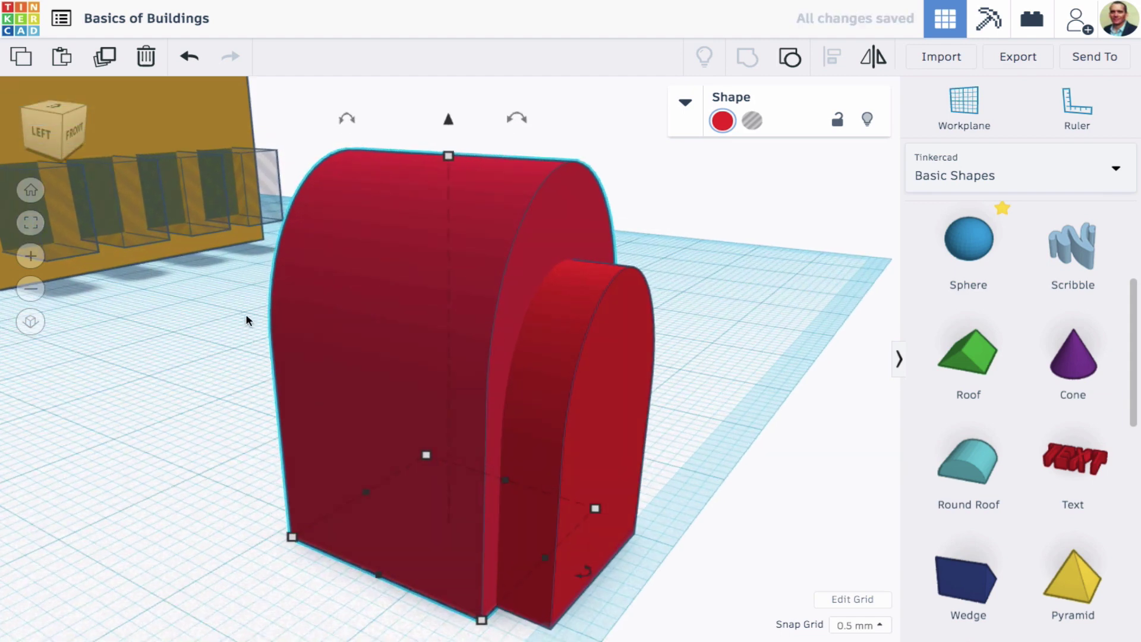
right_drag(252, 324, 298, 361)
scroll(367, 359, down, 3)
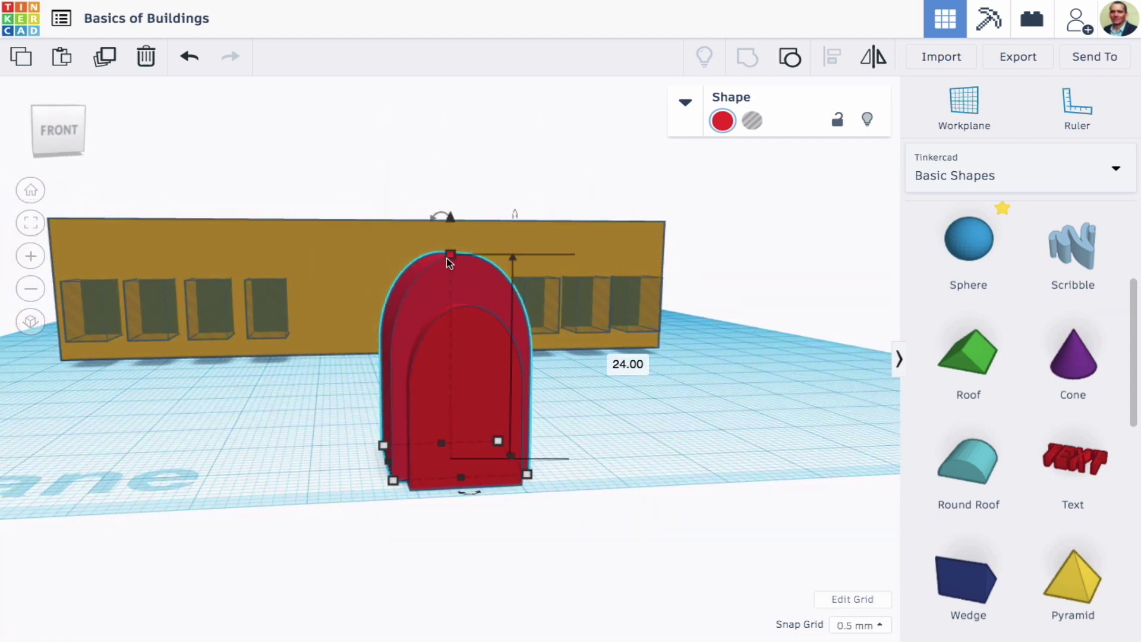
drag(451, 255, 449, 283)
right_drag(355, 337, 430, 333)
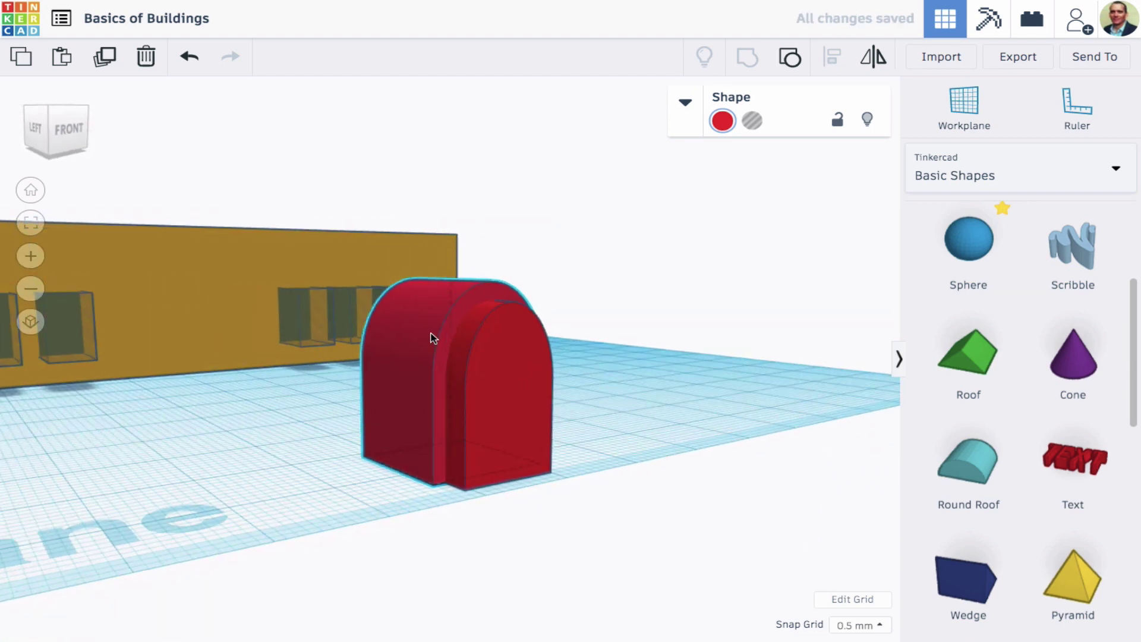
Duplicate the arch again and lengthen the front arch piece to 33.03
click(104, 56)
click(646, 308)
right_drag(645, 309, 690, 334)
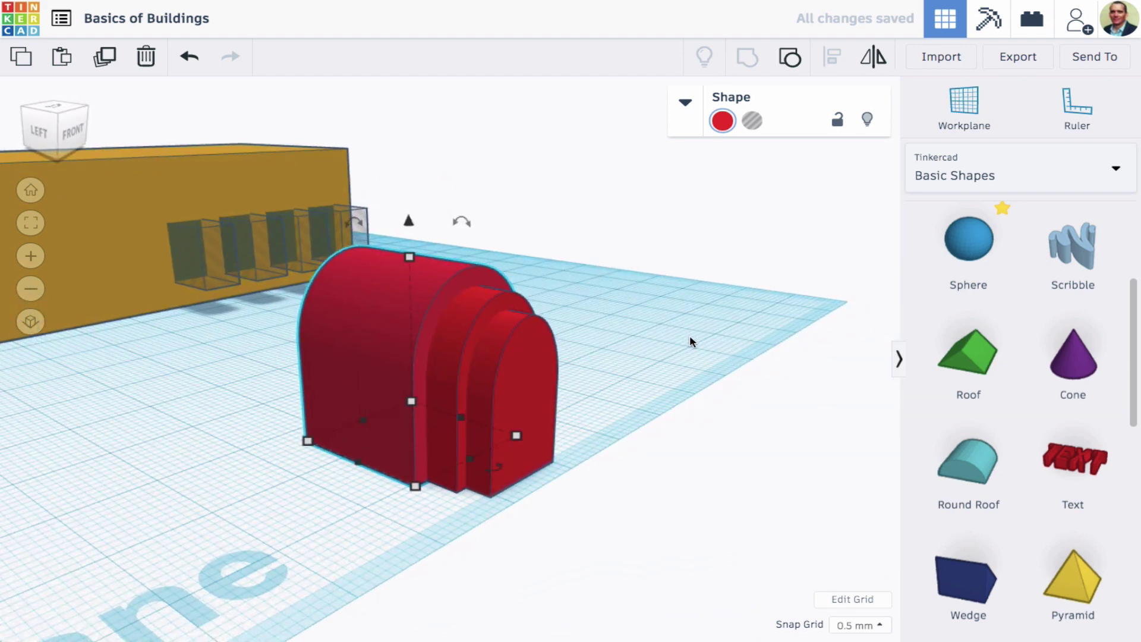
click(690, 335)
click(522, 425)
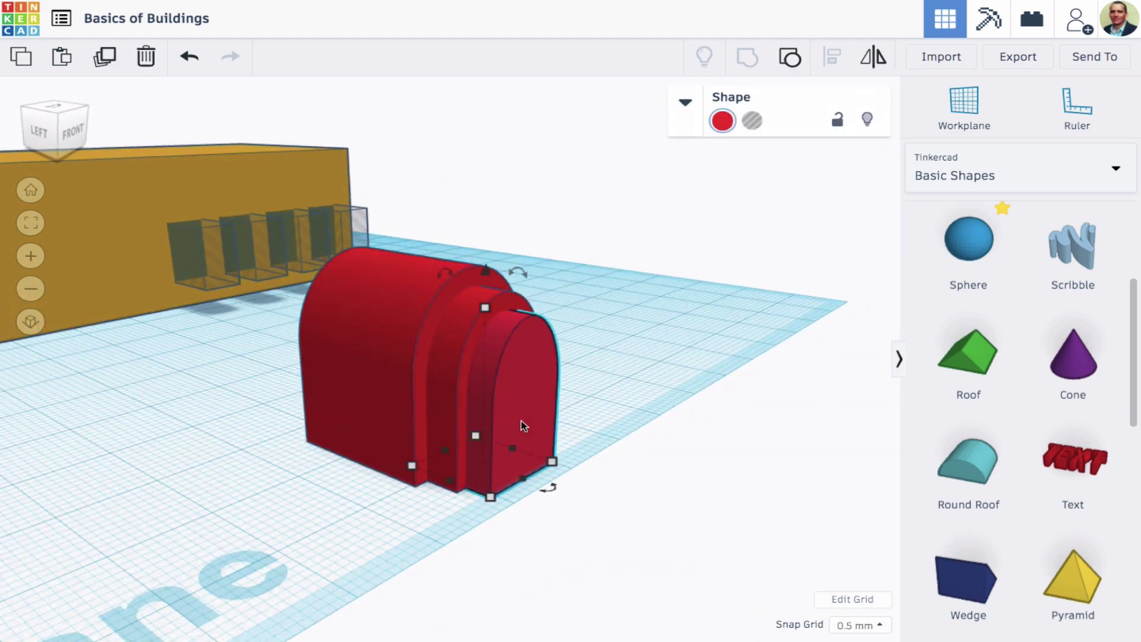
mouse_move(445, 450)
drag(446, 450, 317, 401)
right_drag(624, 412, 693, 383)
click(741, 383)
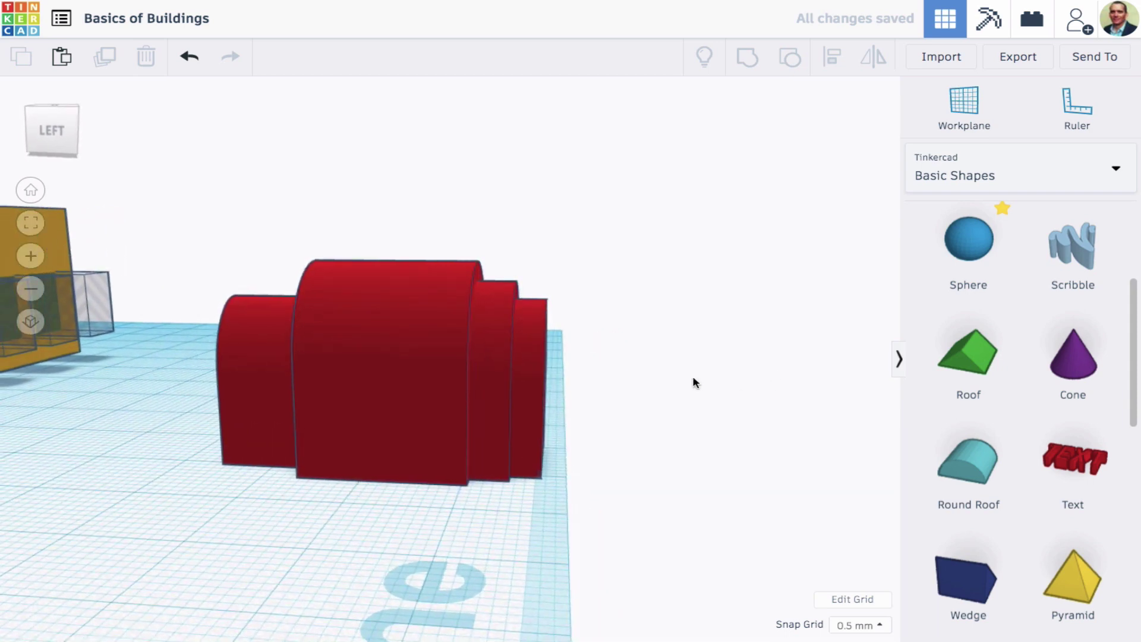
Turn the outer arch pieces into holes and group all three into one doorway shape
click(523, 383)
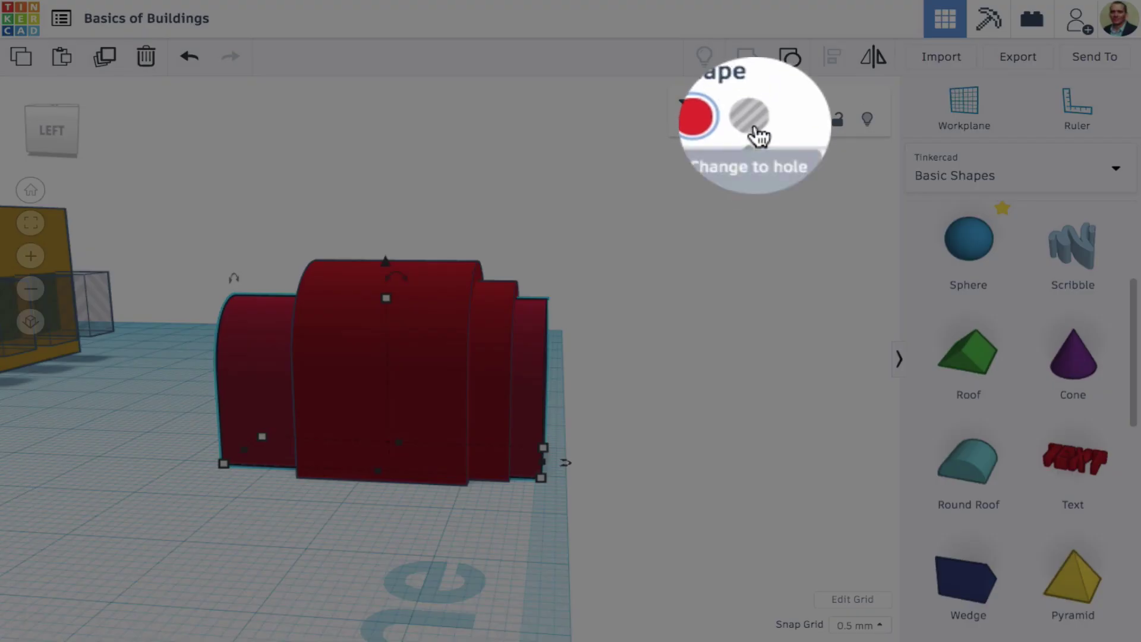
click(752, 120)
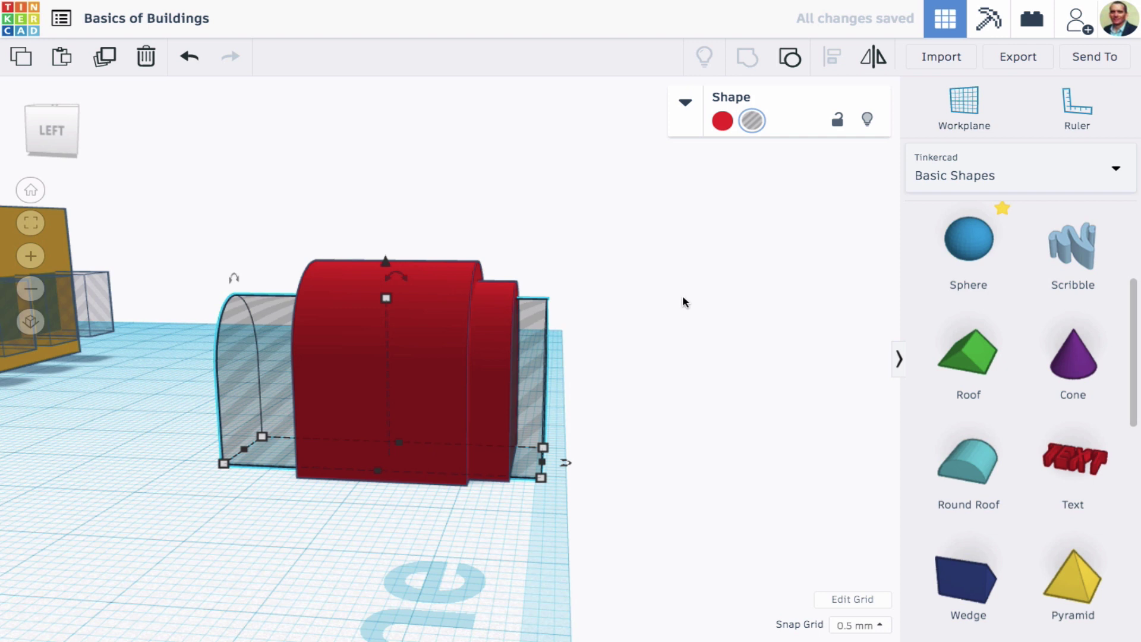
drag(586, 220, 392, 467)
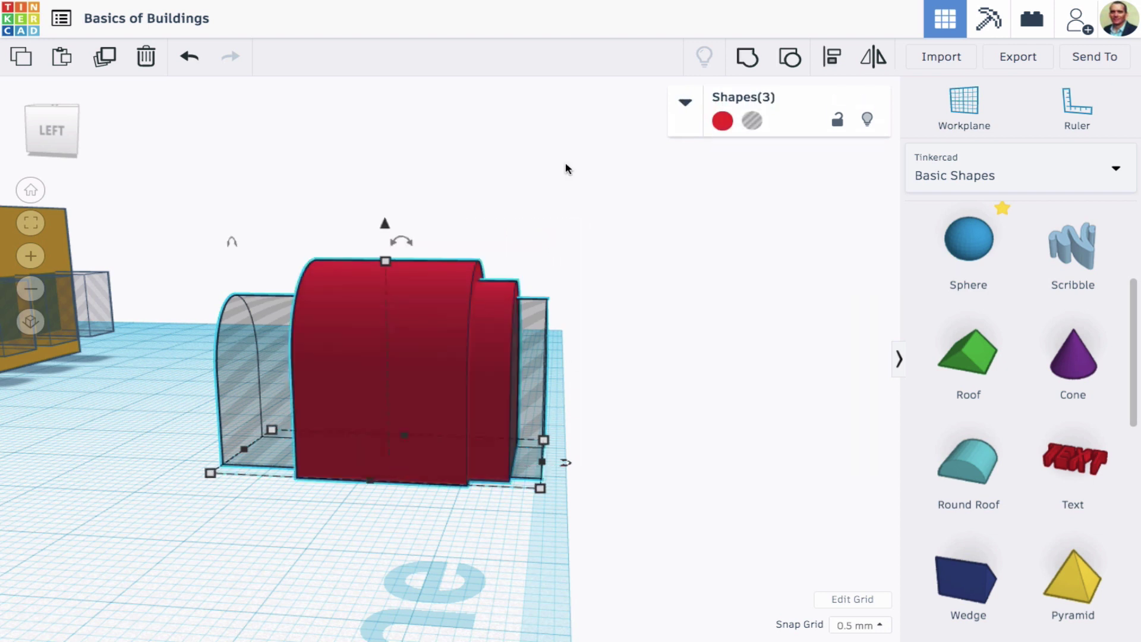
click(752, 63)
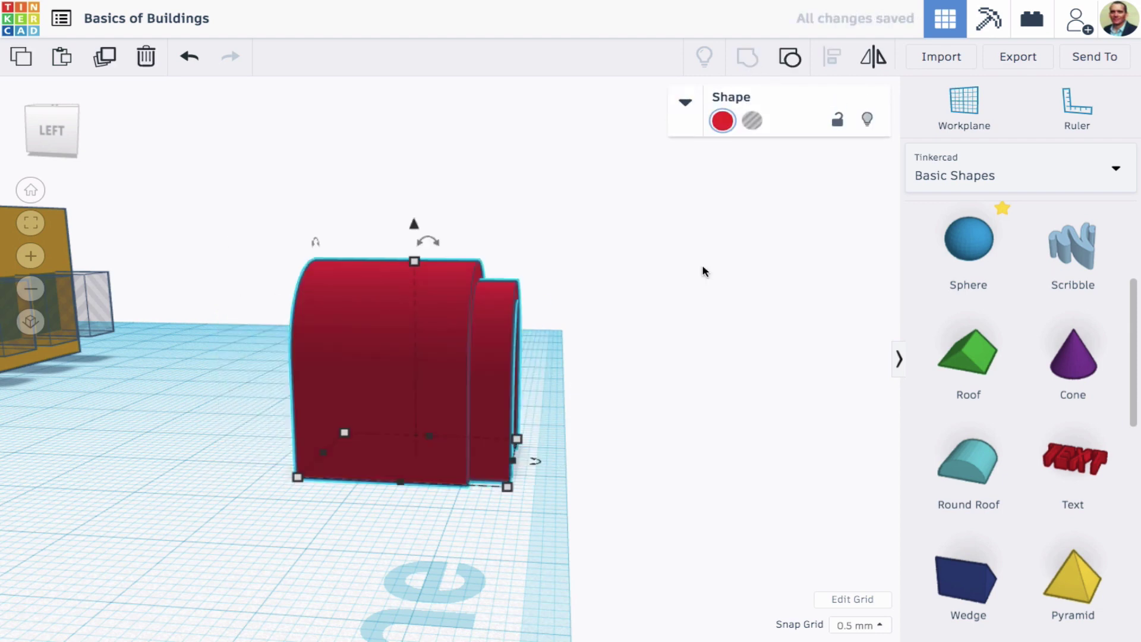
Move the red arch onto the orange building's front wall
right_drag(693, 311, 519, 382)
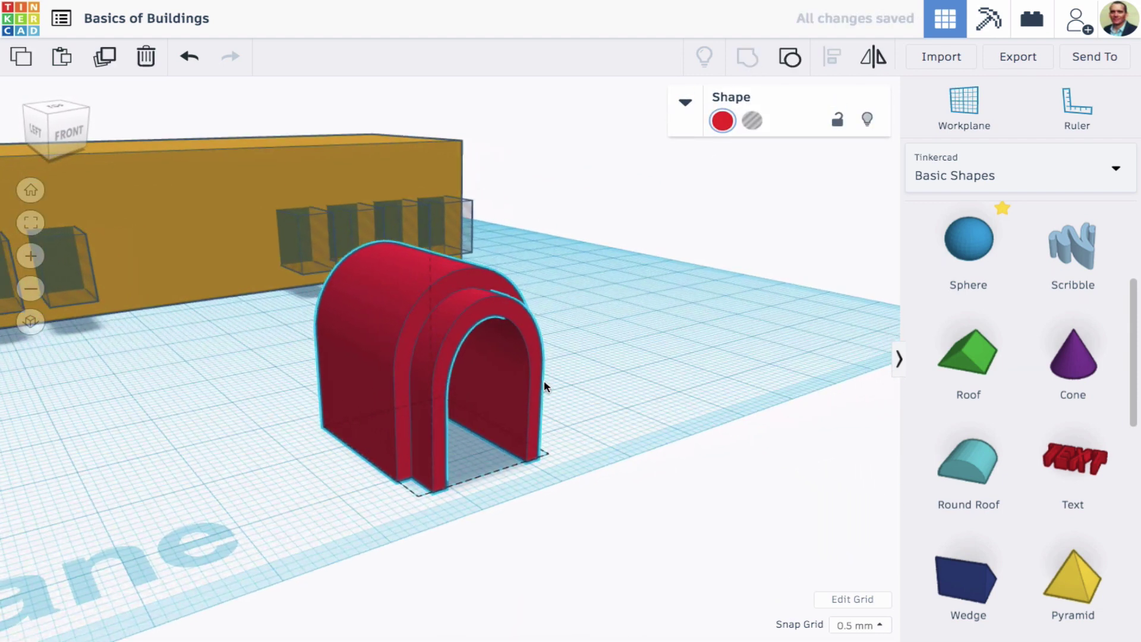
scroll(545, 386, down, 2)
click(512, 380)
scroll(654, 294, down, 2)
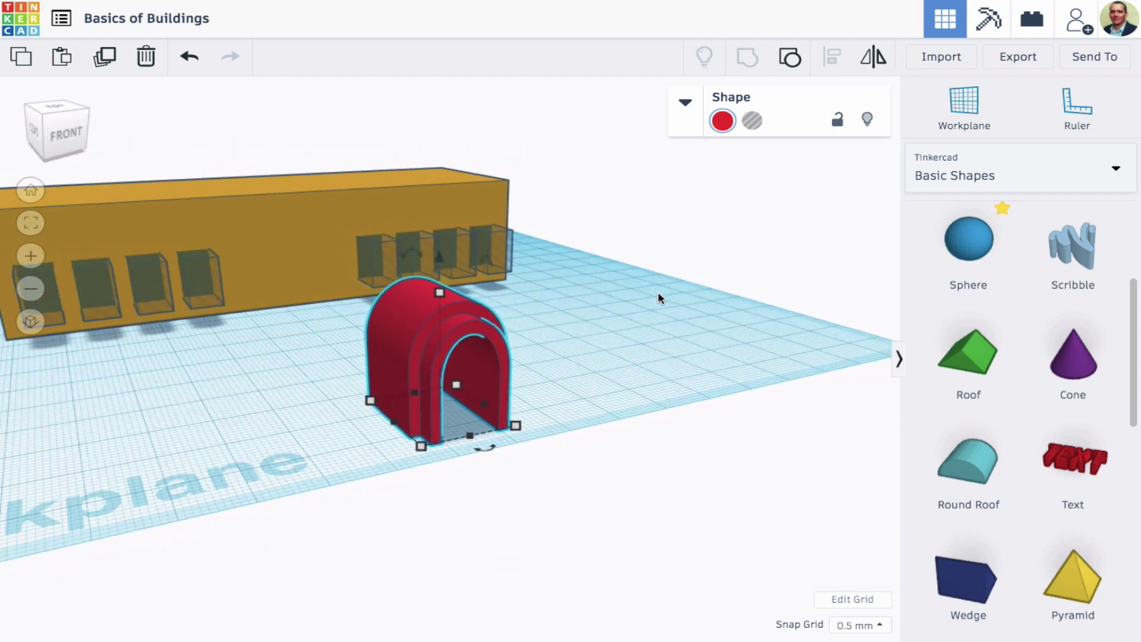
right_drag(658, 297, 618, 327)
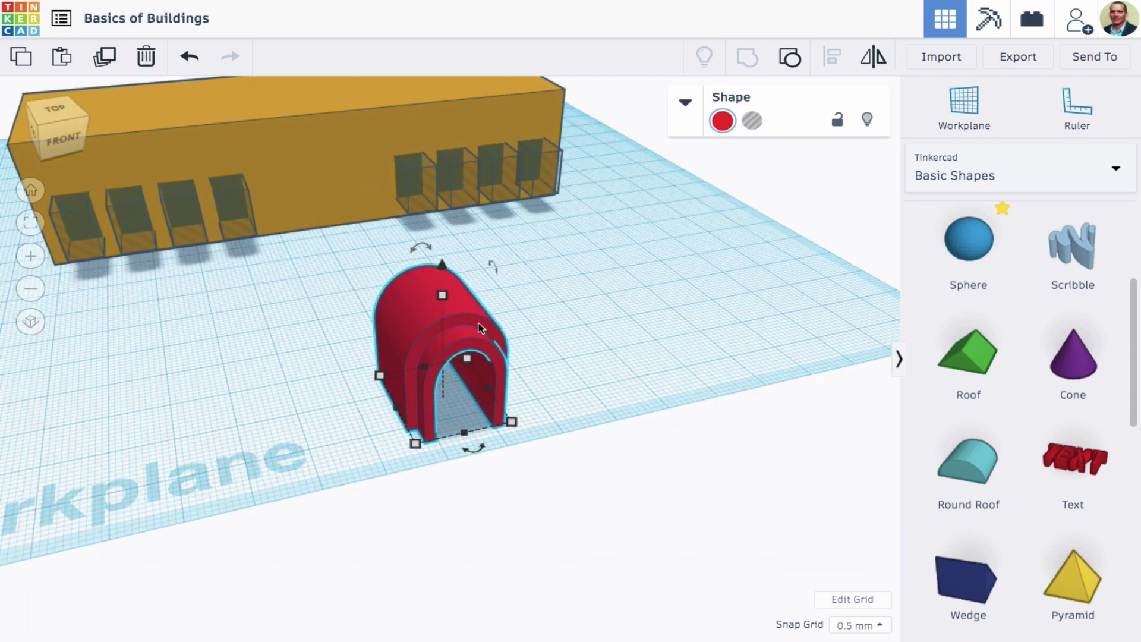
drag(482, 323, 367, 201)
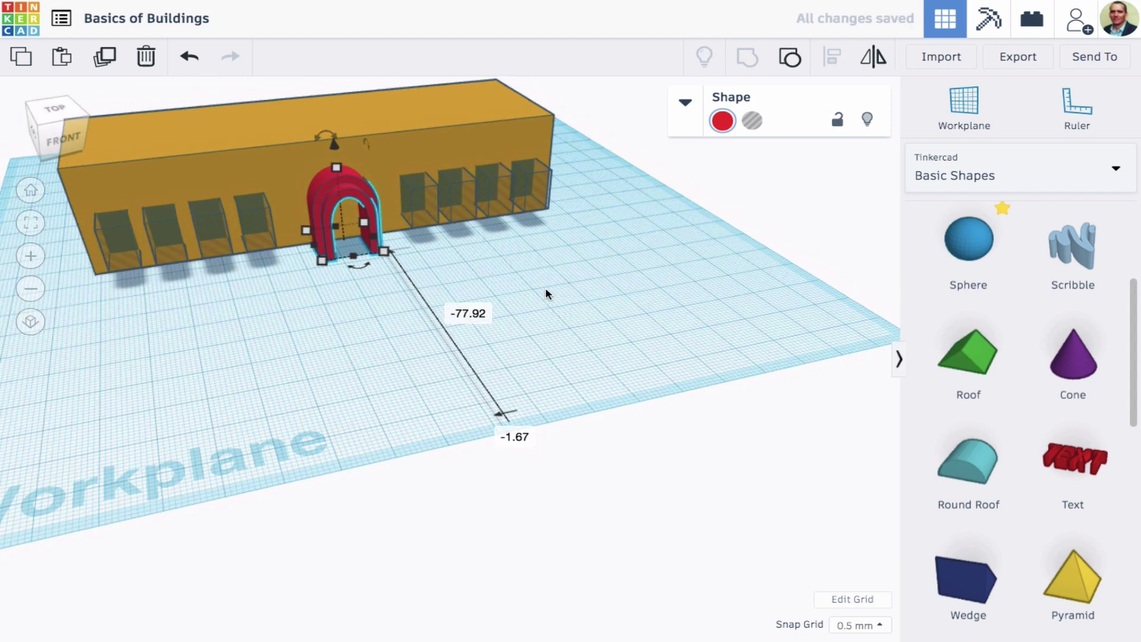
scroll(535, 306, down, 2)
click(440, 301)
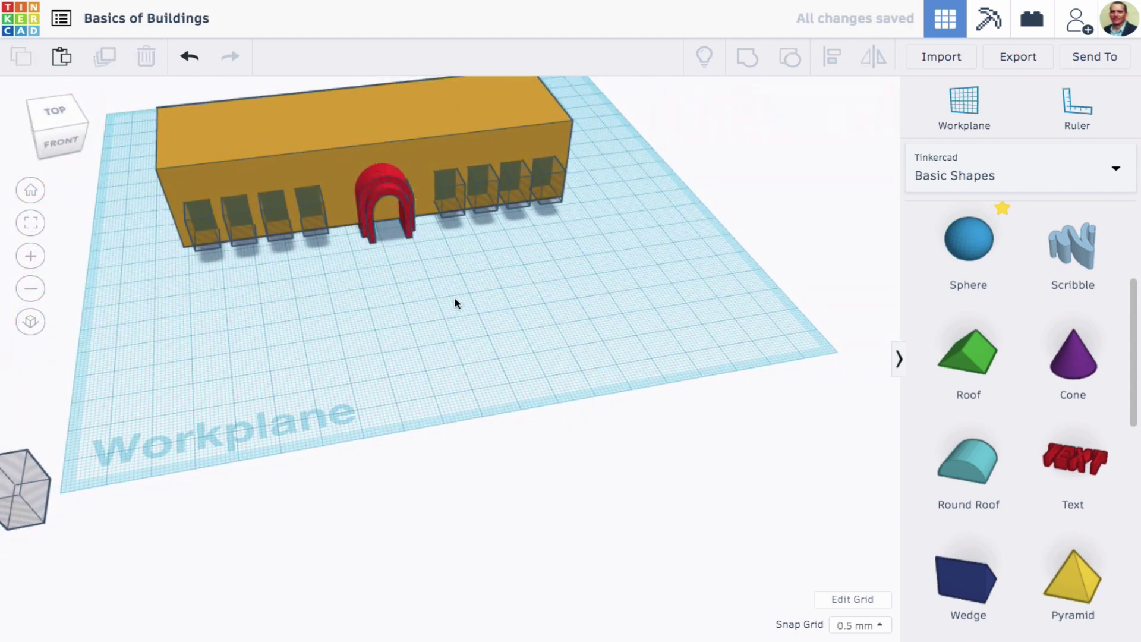
Select the building and the arch together and align them
drag(418, 292, 369, 113)
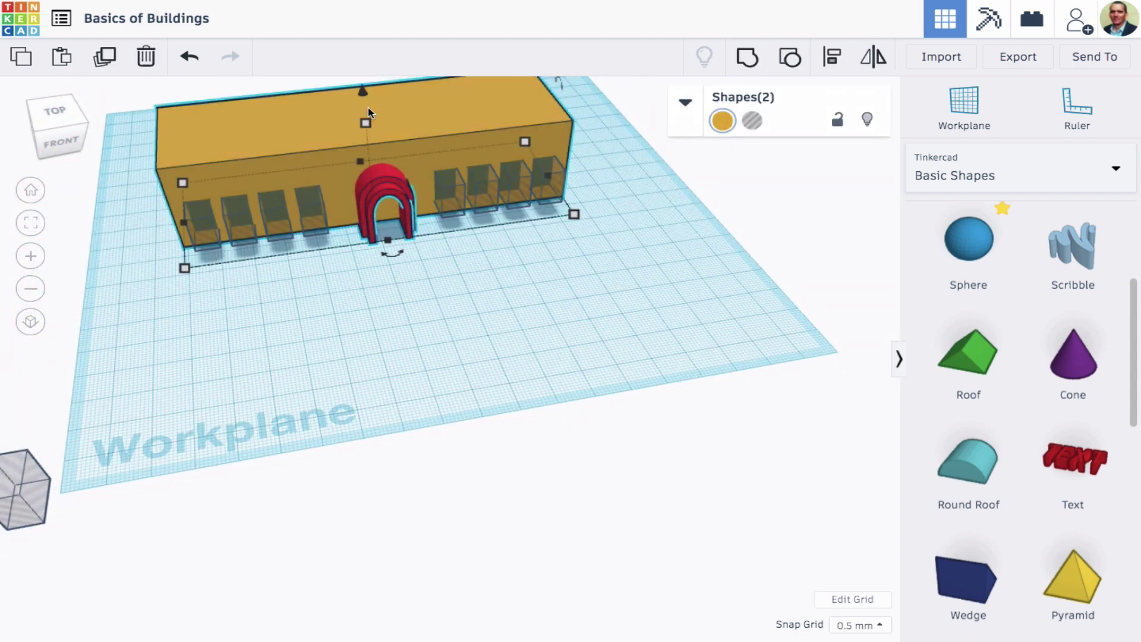
click(836, 60)
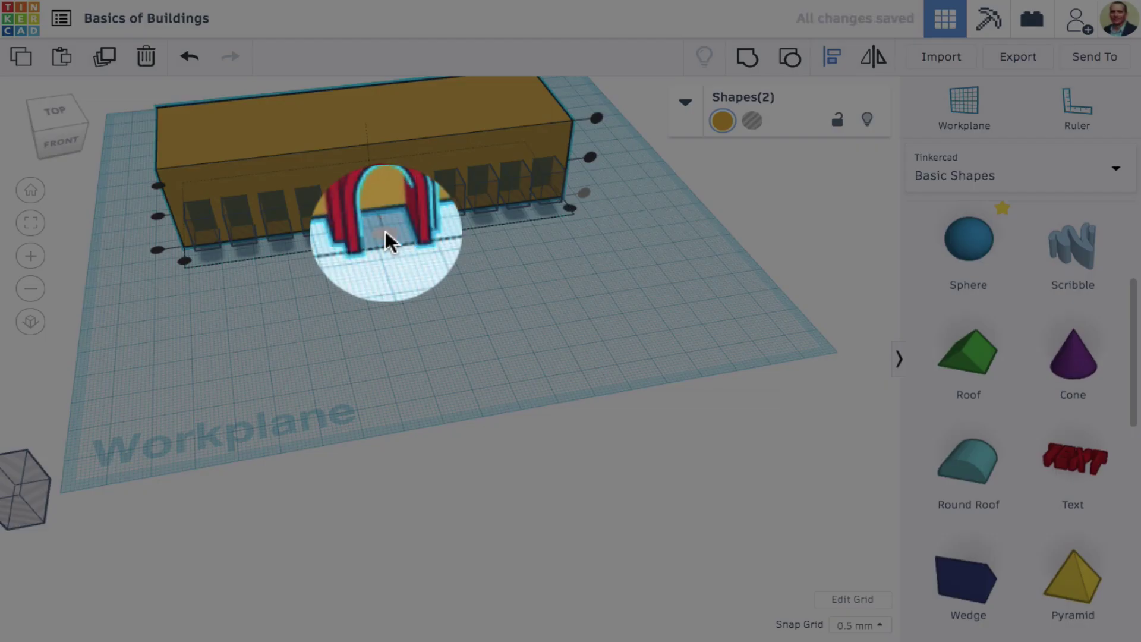
scroll(390, 226, up, 2)
right_drag(390, 227, 588, 184)
scroll(520, 235, up, 3)
scroll(166, 238, down, 2)
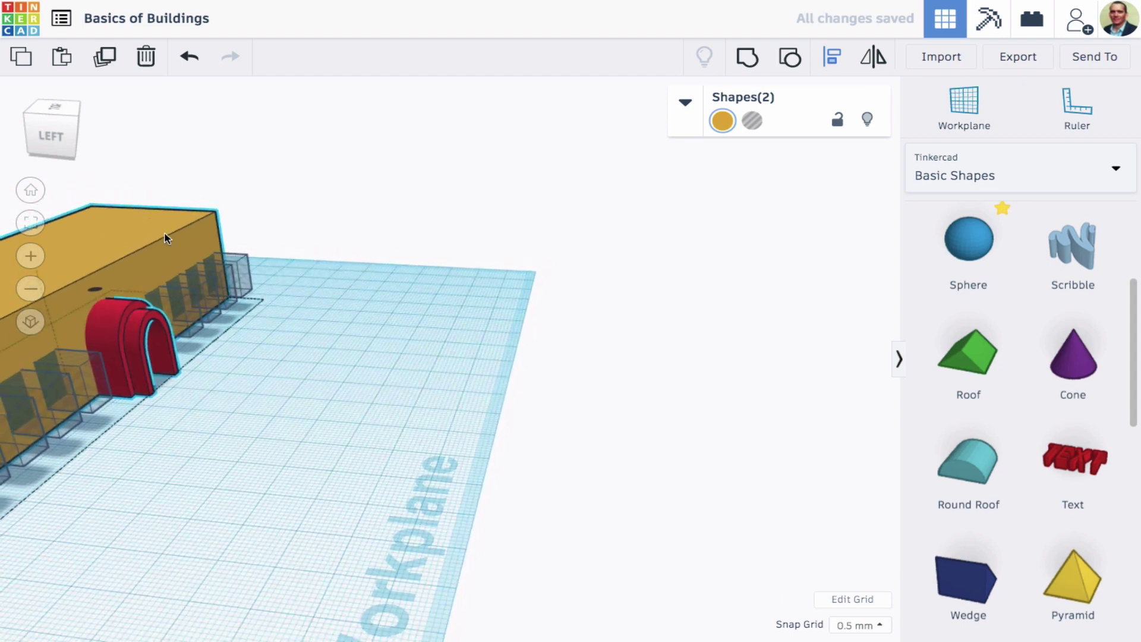
click(28, 225)
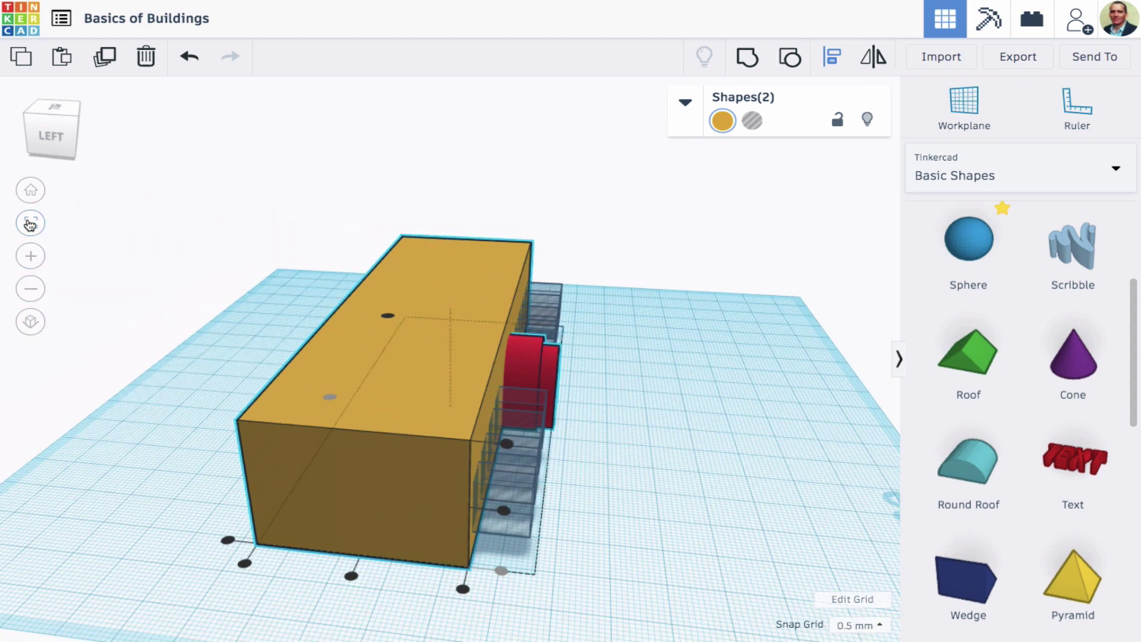
scroll(569, 376, up, 3)
Nudge the red arch left into the building's front wall
click(570, 379)
key(Left)
key(Left)
key(Left)
key(Left)
key(Left)
key(Left)
key(Left)
key(Left)
key(Left)
right_drag(747, 380, 525, 400)
scroll(525, 400, down, 3)
click(543, 525)
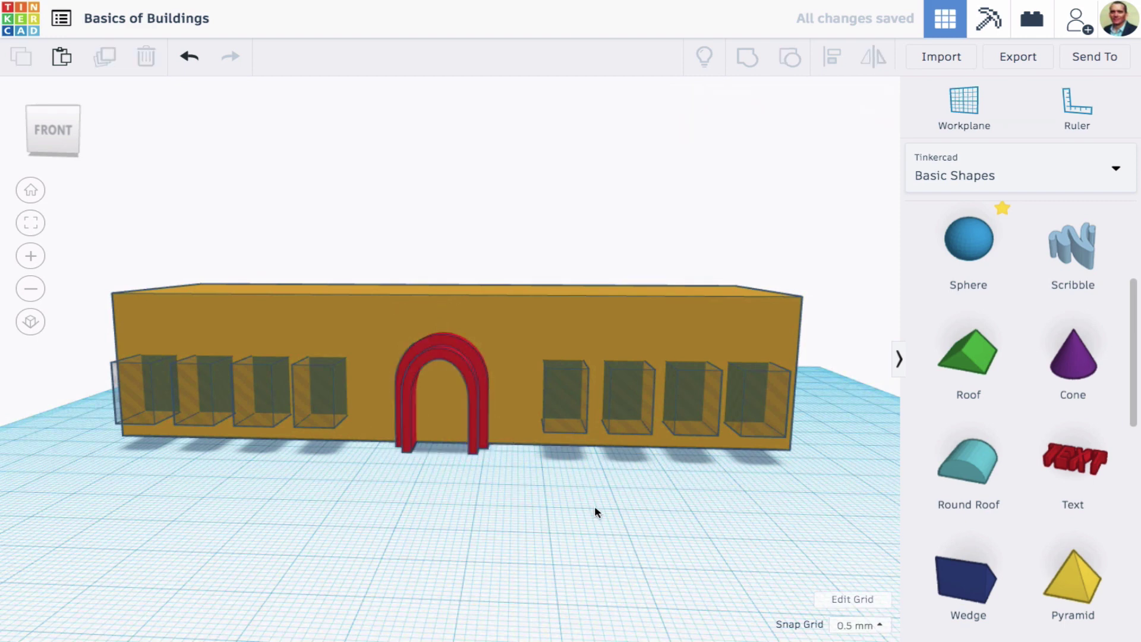
Place a new pyramid in front of the building and check the building's dimensions
right_drag(597, 512, 635, 517)
scroll(634, 512, down, 4)
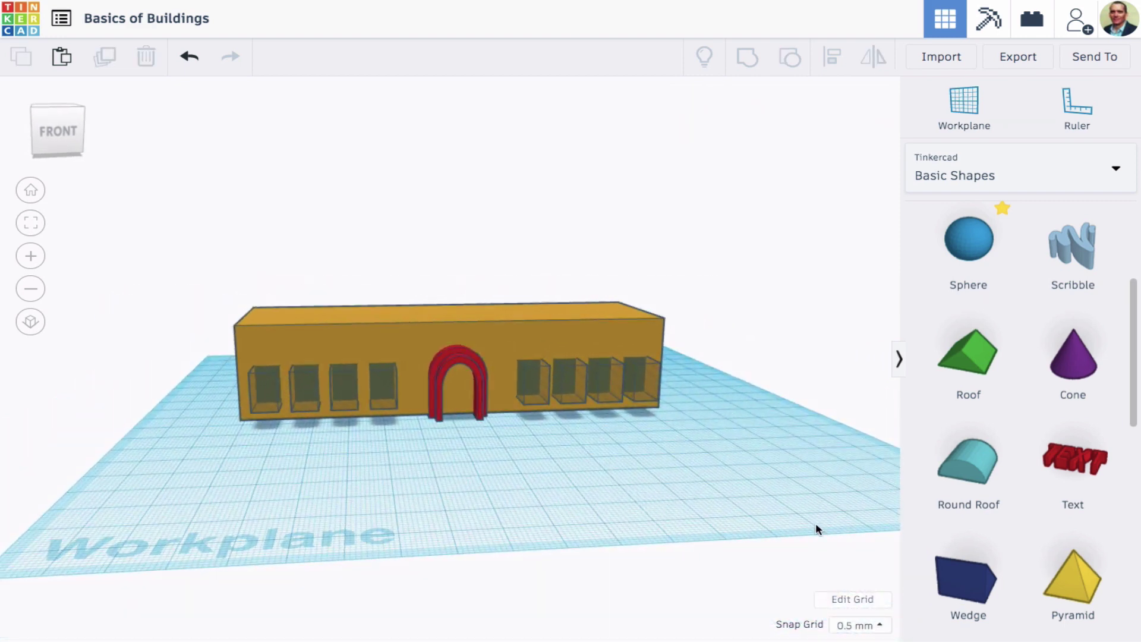
drag(1064, 598, 395, 455)
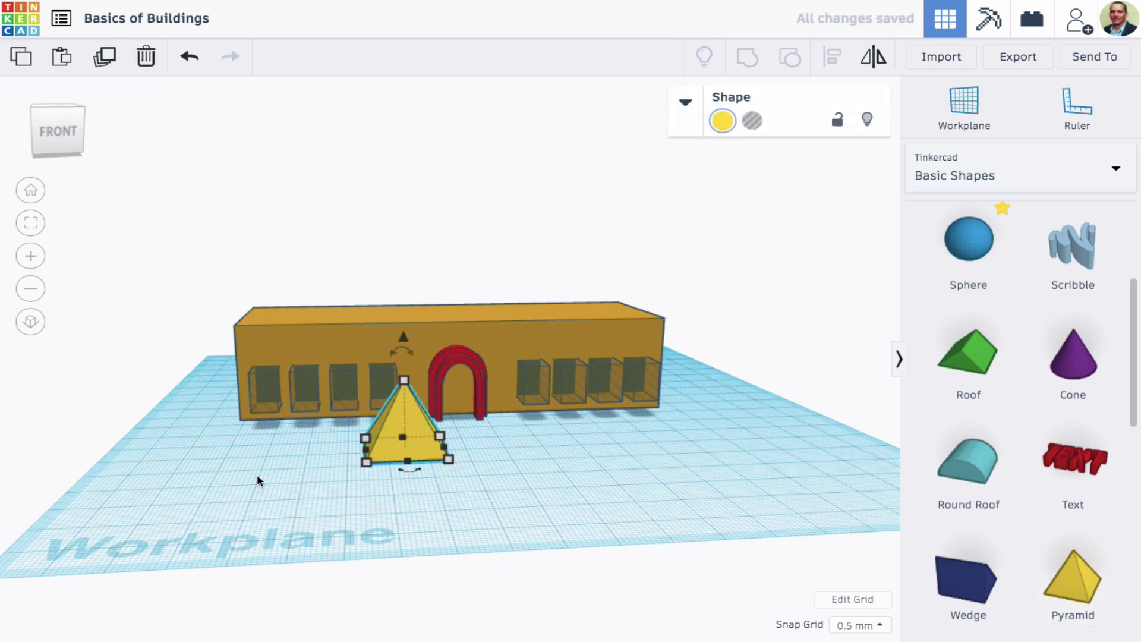
right_drag(257, 475, 447, 479)
click(371, 395)
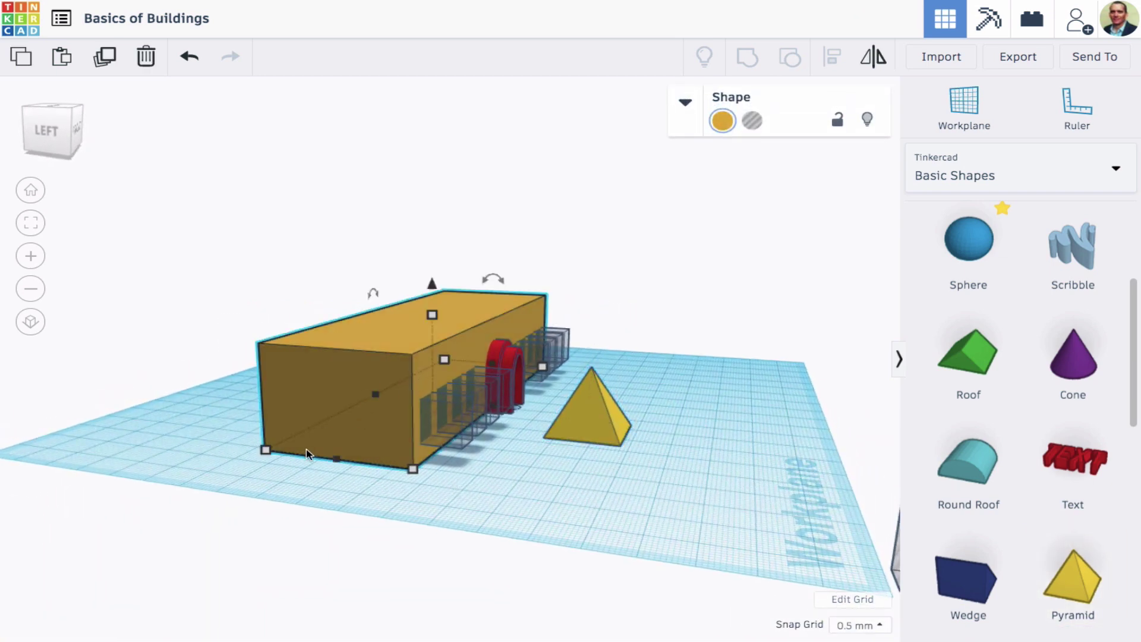
right_drag(308, 464, 285, 424)
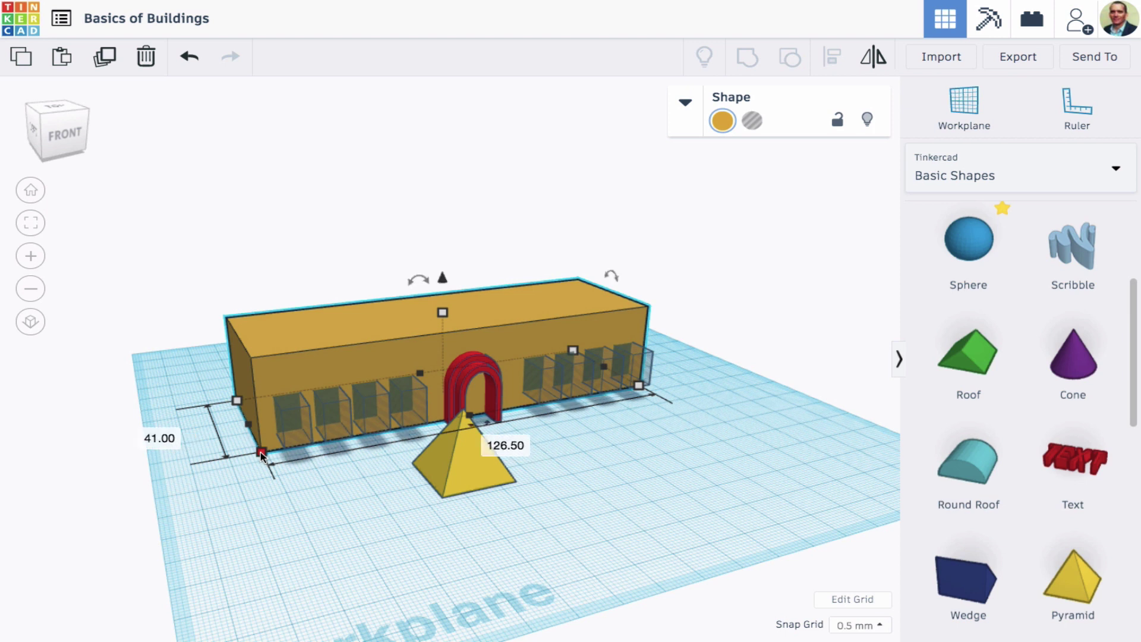
Set the yellow pyramid's width to 41 and its length to 126.50
click(456, 473)
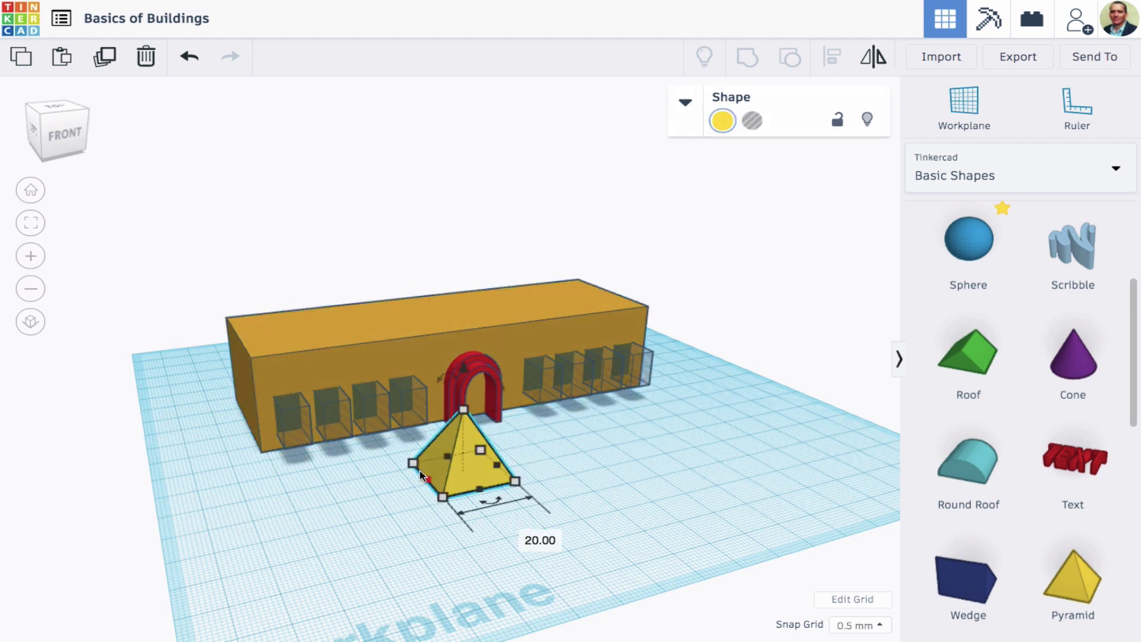
mouse_move(439, 493)
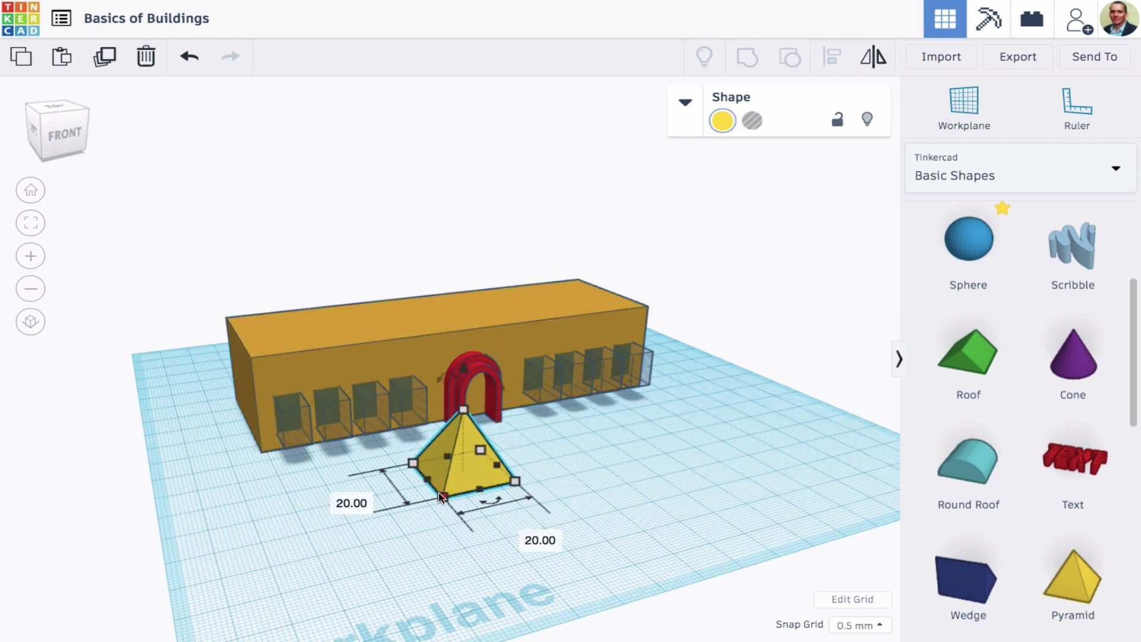
click(341, 498)
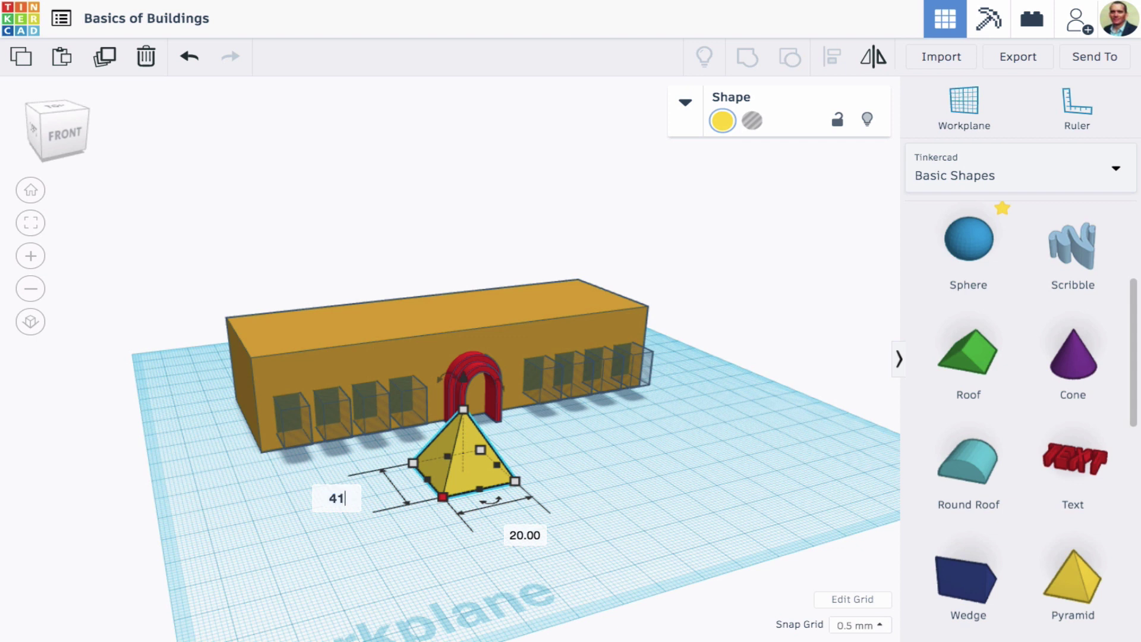
key(Tab)
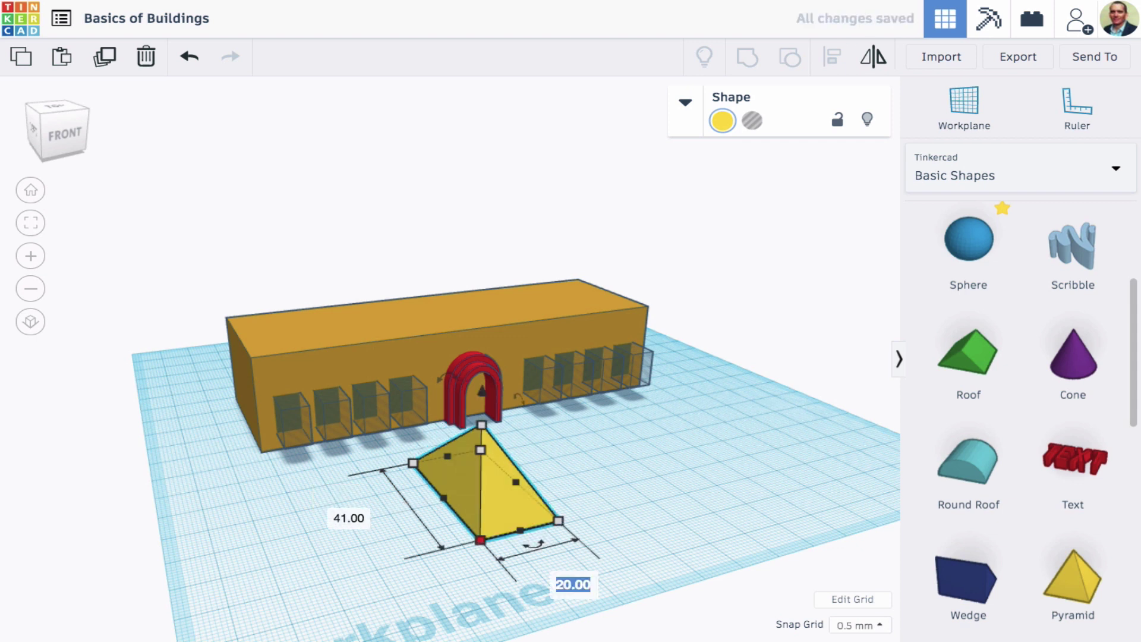
key(Return)
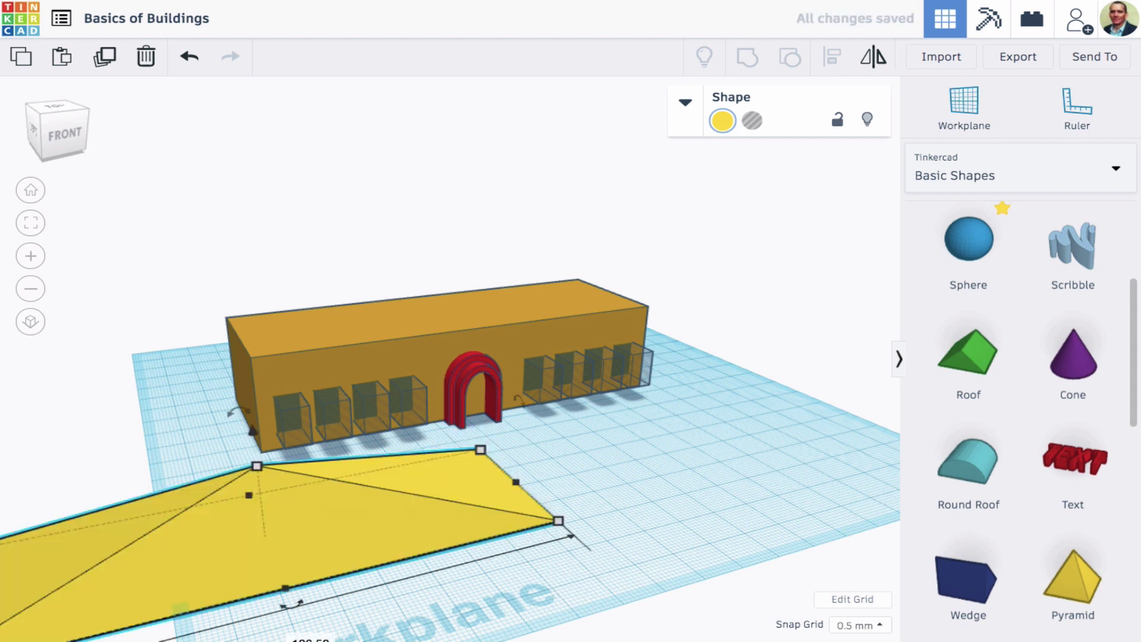
Move the pyramid beside the building and colour it gray
drag(290, 519, 494, 470)
click(731, 125)
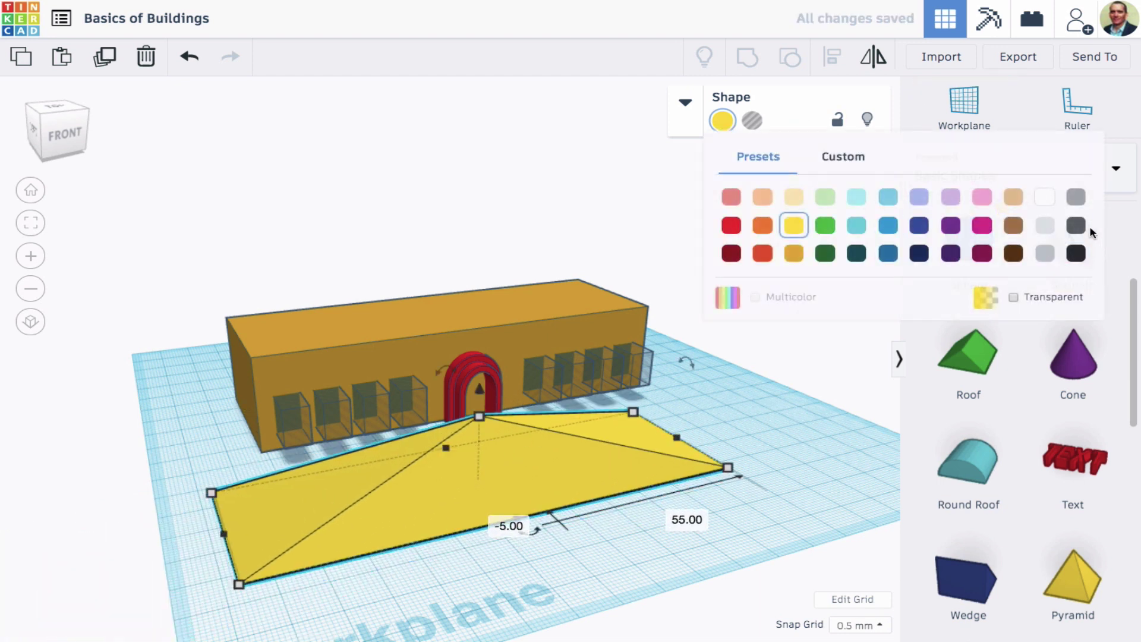
click(1076, 191)
Raise the gray pyramid to an elevation of 30.75
right_drag(896, 390, 591, 341)
click(586, 406)
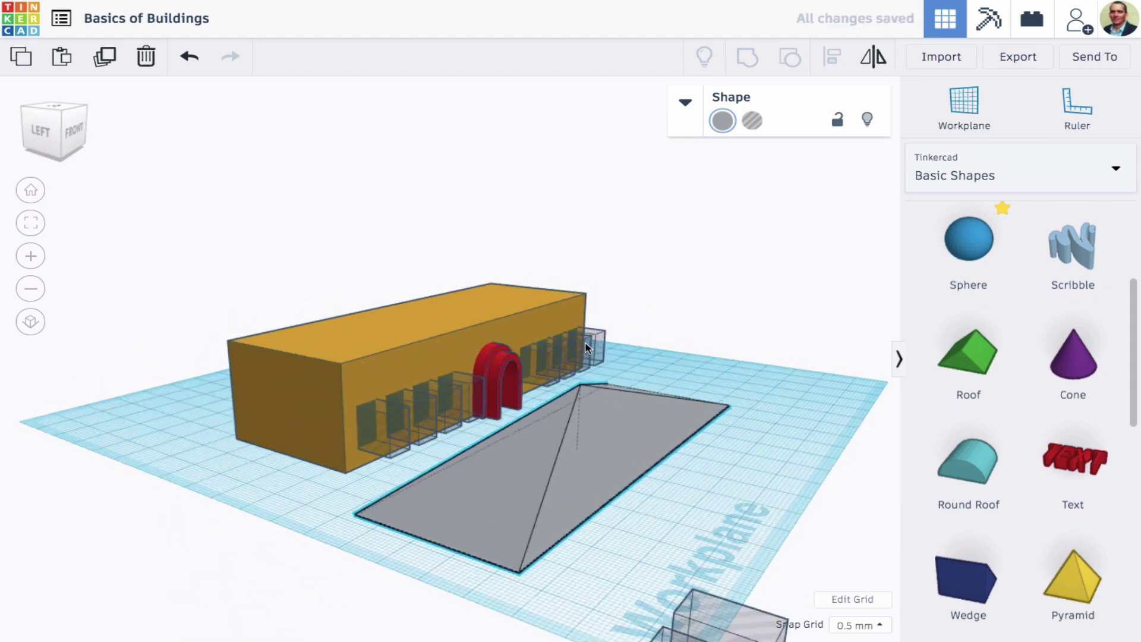
click(585, 405)
drag(584, 337, 588, 247)
click(837, 367)
text(30.75)
key(Return)
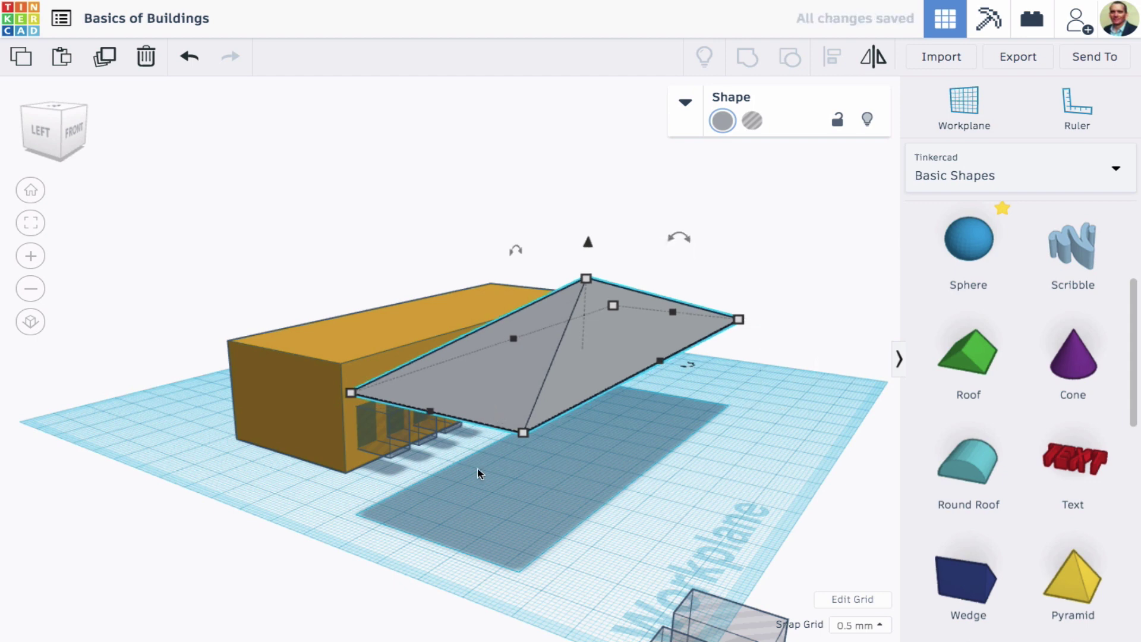
Align the pyramid onto the orange building, using the building as reference
right_drag(497, 484, 618, 504)
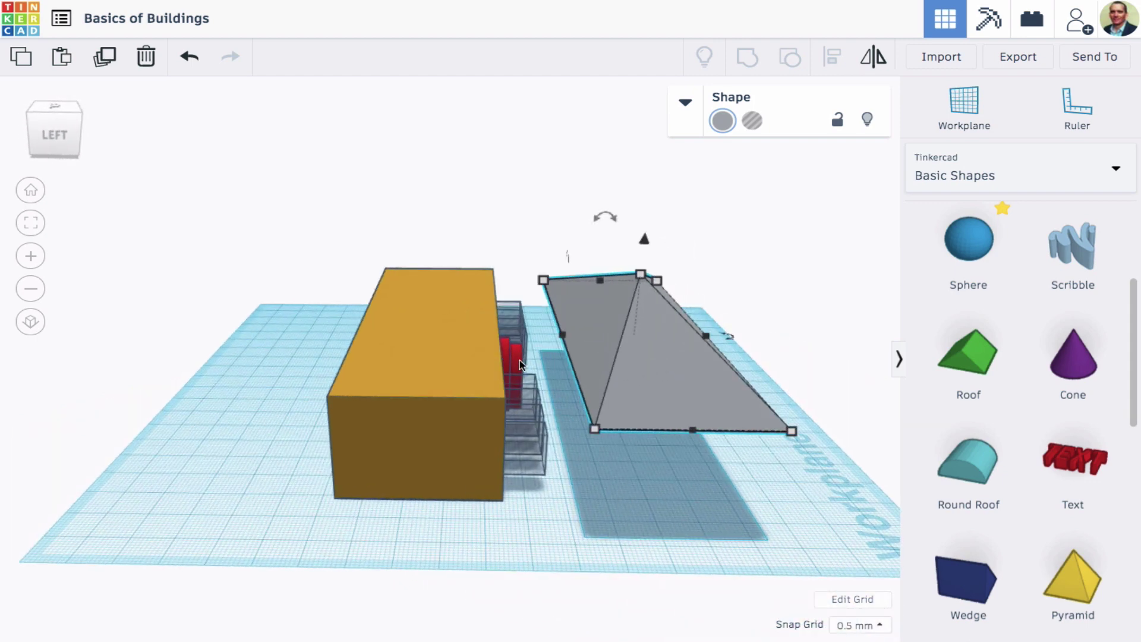
shift+click(443, 348)
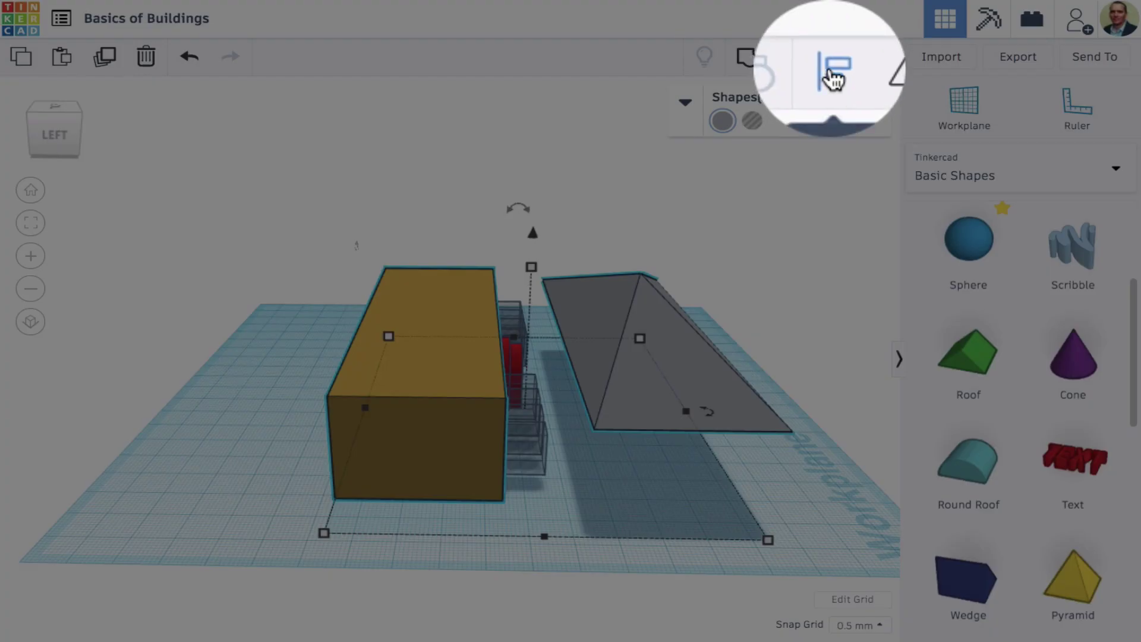
click(833, 58)
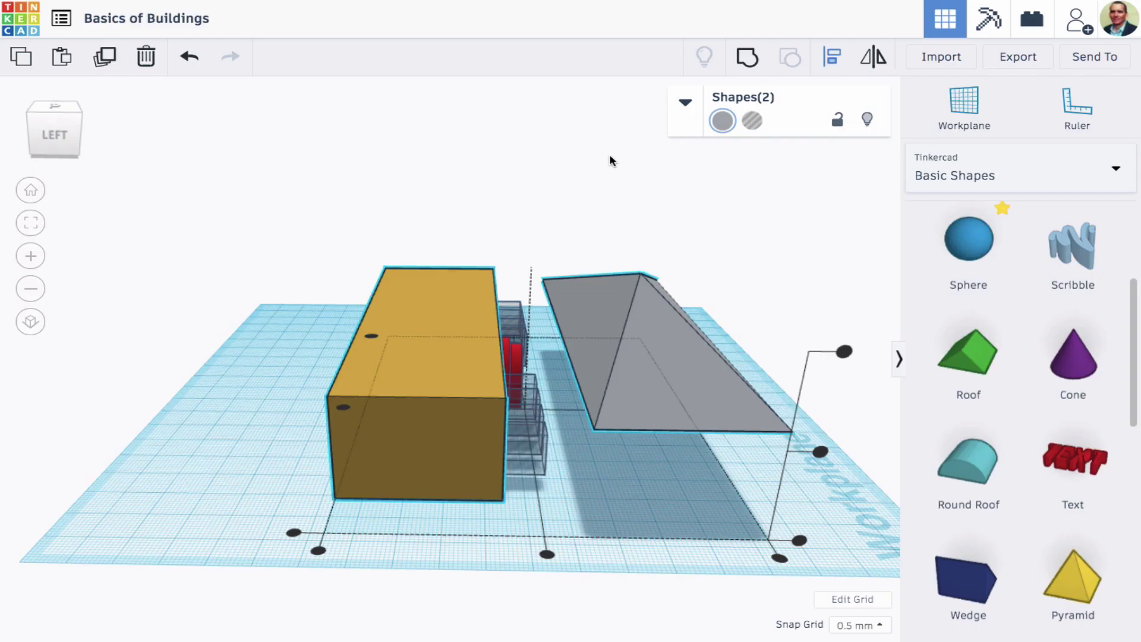
mouse_move(409, 261)
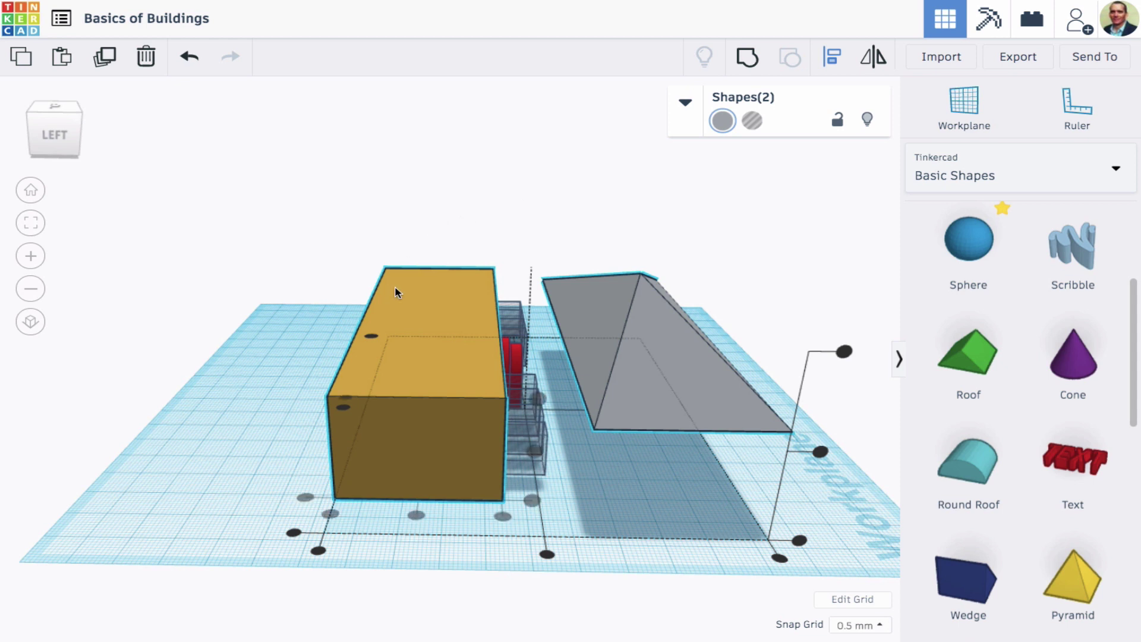
click(397, 292)
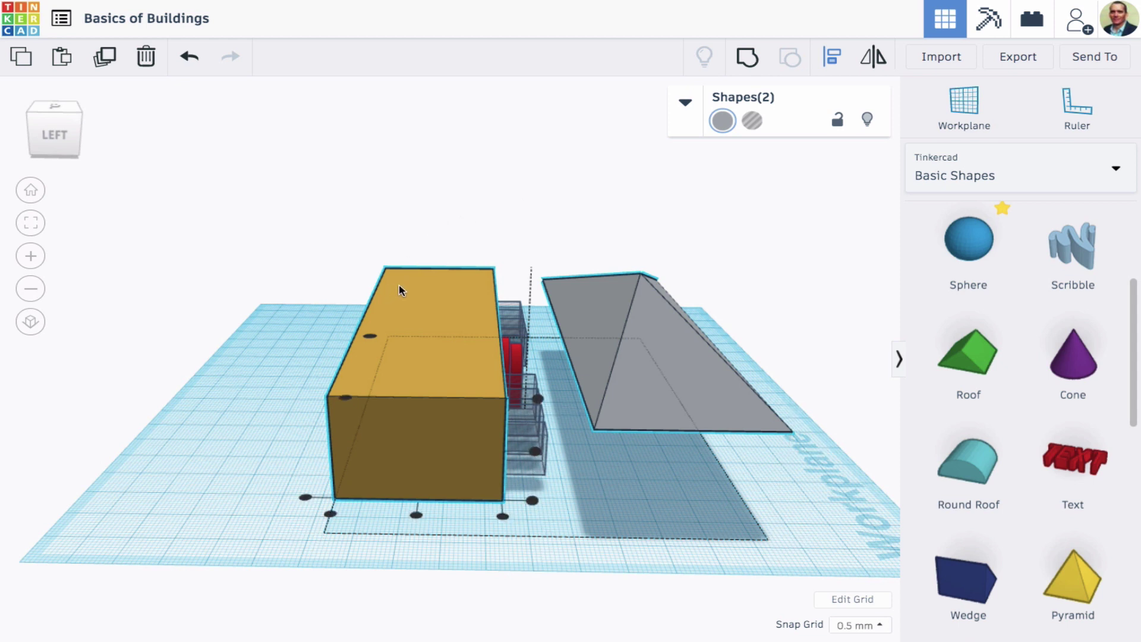
click(417, 516)
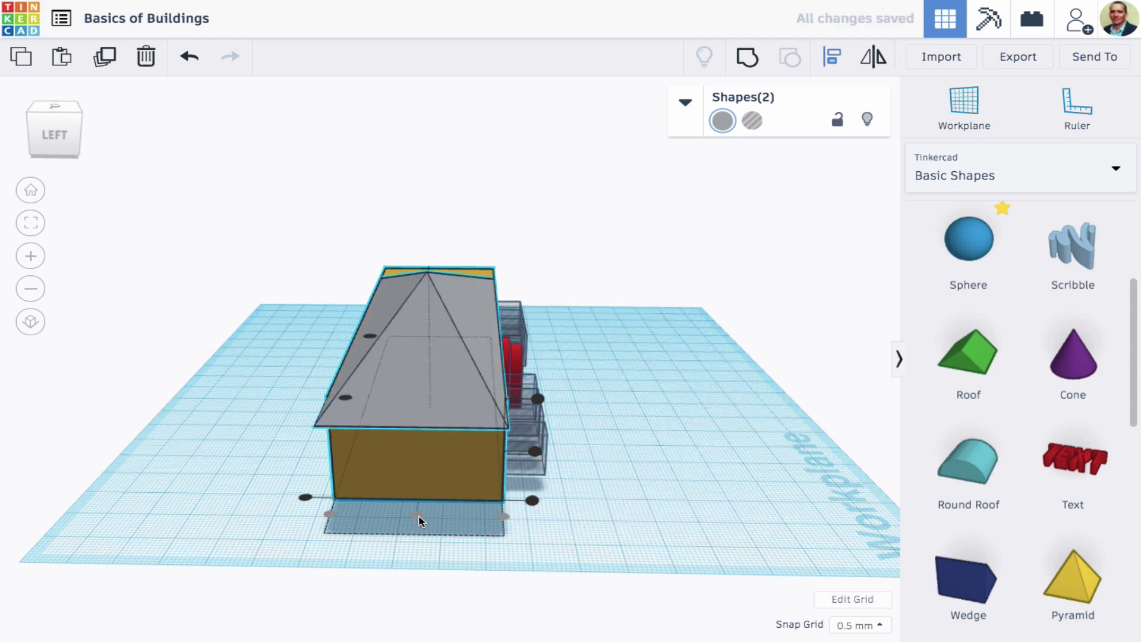
right_drag(334, 504, 421, 512)
click(357, 423)
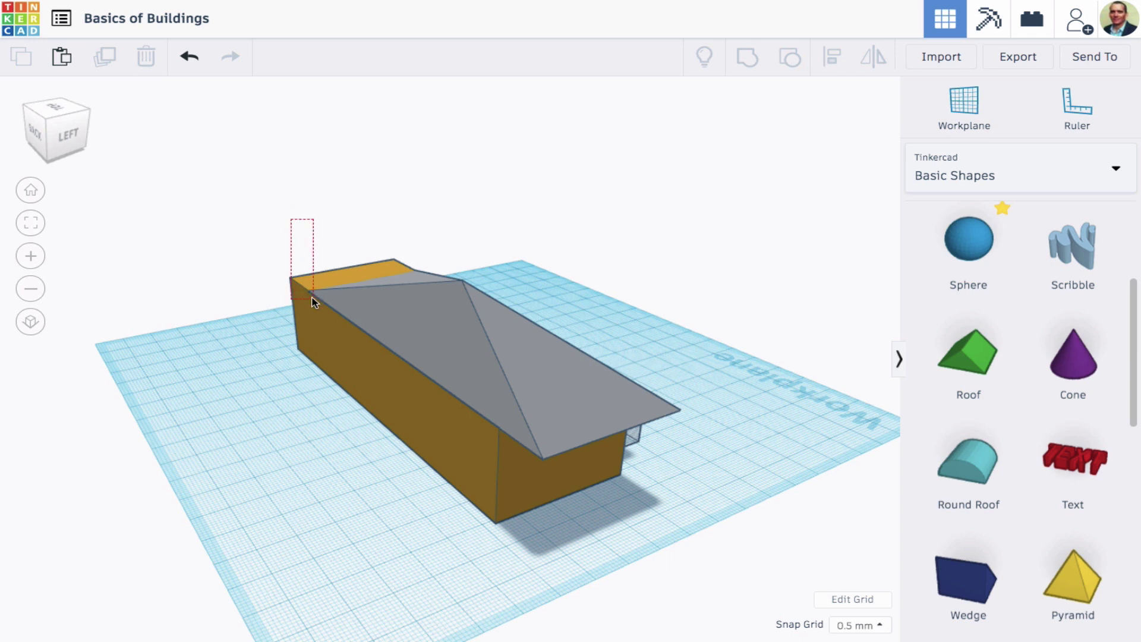
Re-align with L to centre the roof over the building sideways and lengthwise
drag(313, 302, 313, 302)
key(l)
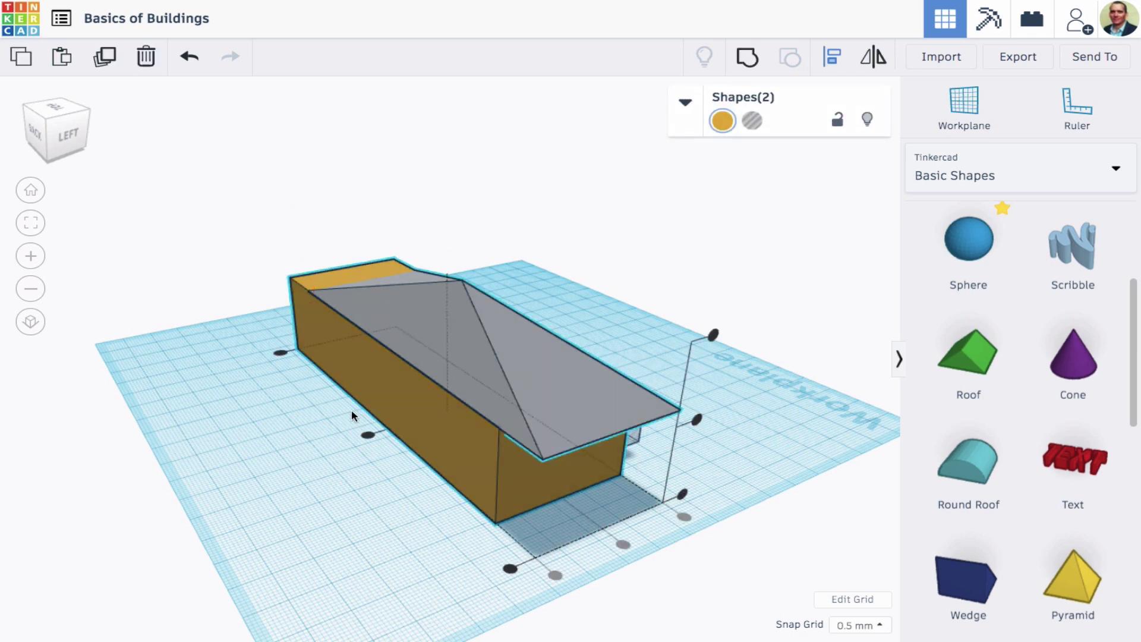
click(368, 434)
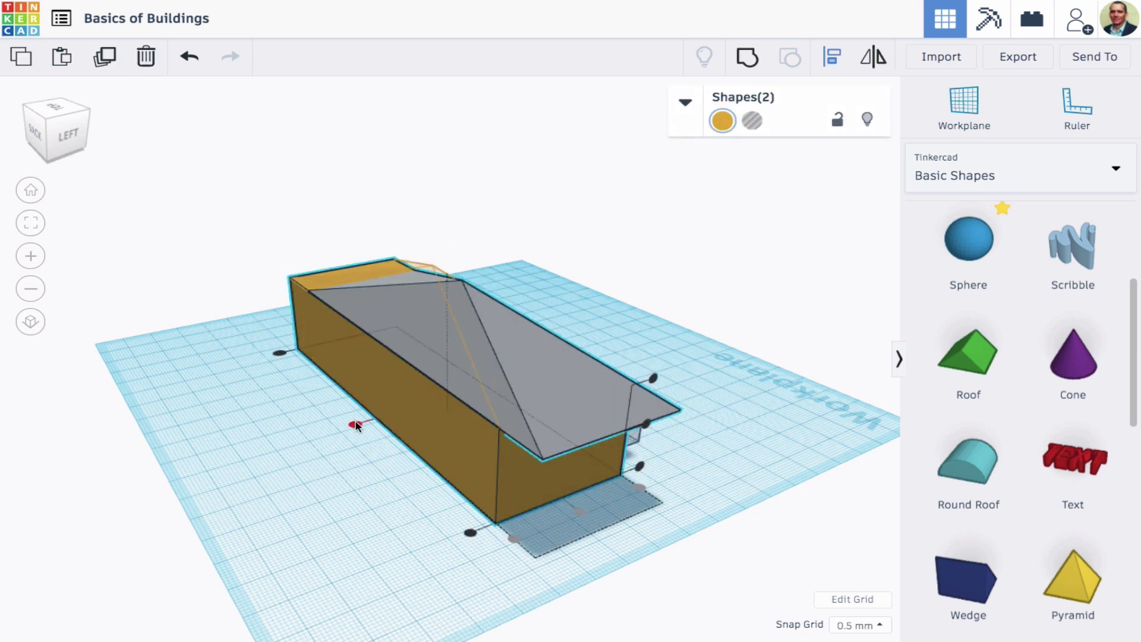
click(355, 426)
right_drag(620, 301, 483, 262)
scroll(483, 262, up, 5)
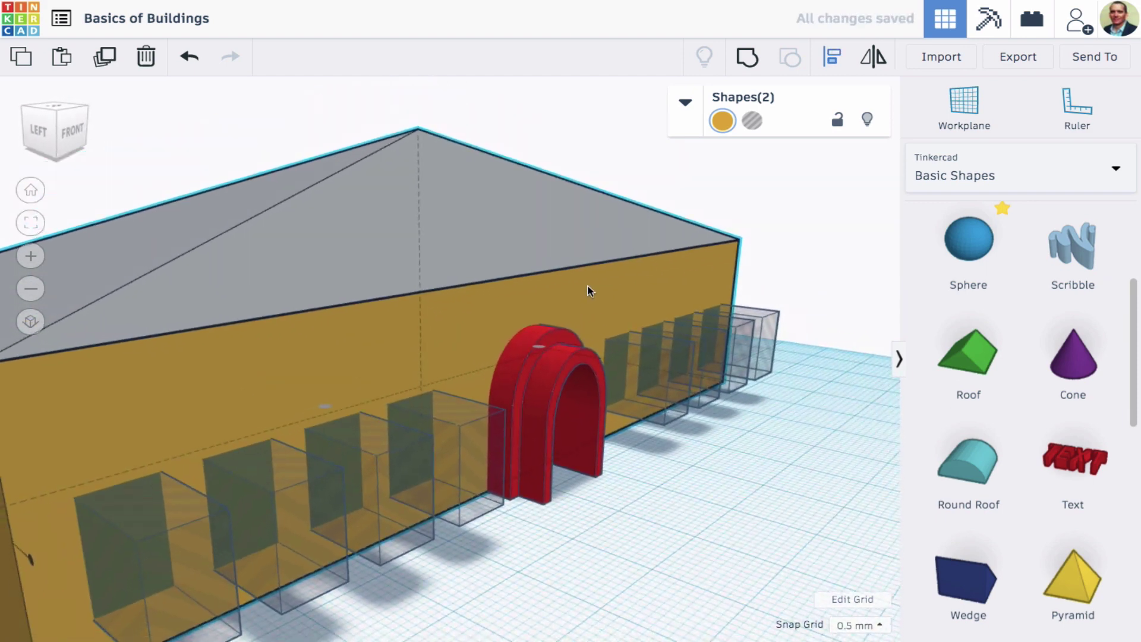
scroll(589, 290, down, 5)
right_drag(648, 295, 525, 306)
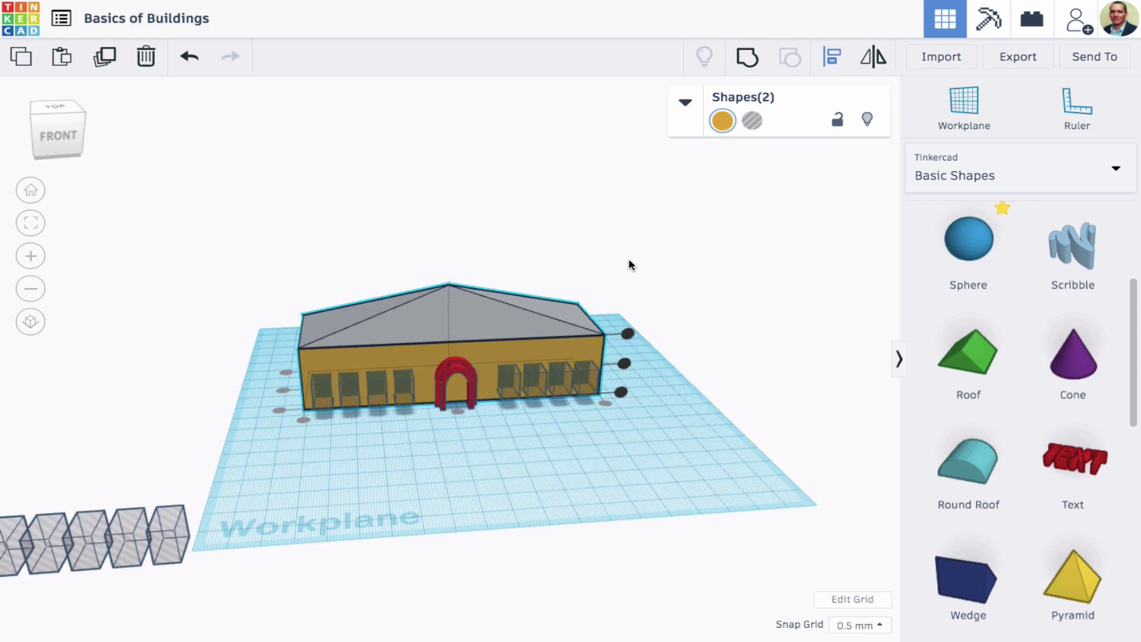
scroll(575, 249, up, 5)
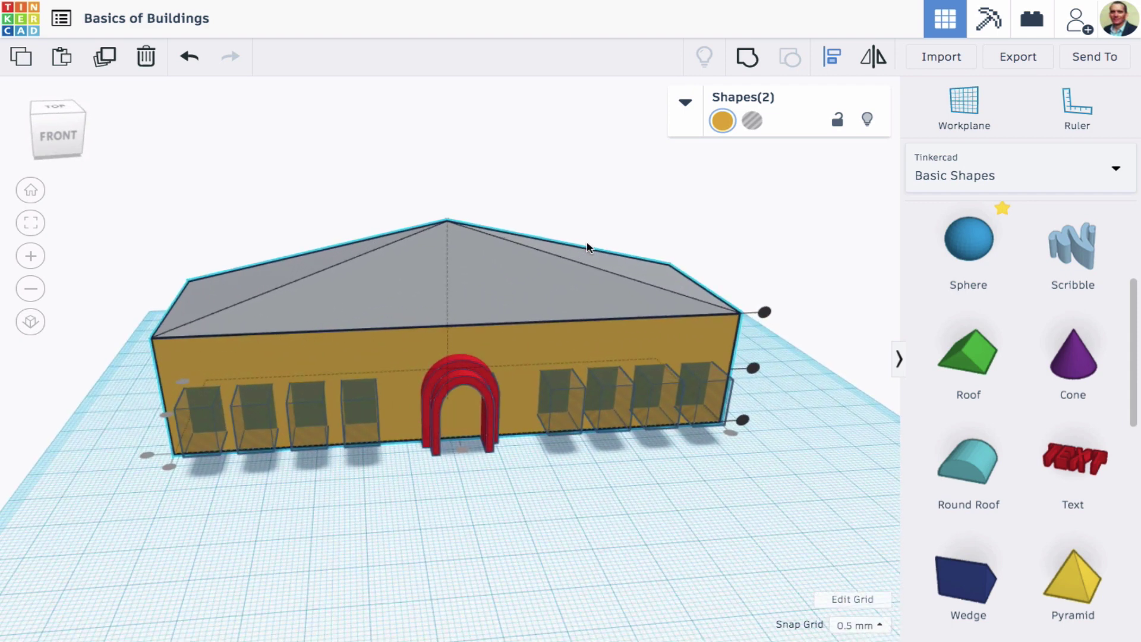
Lift the roof, duplicate it, flip the copy upside down and lower it onto the walls
click(611, 215)
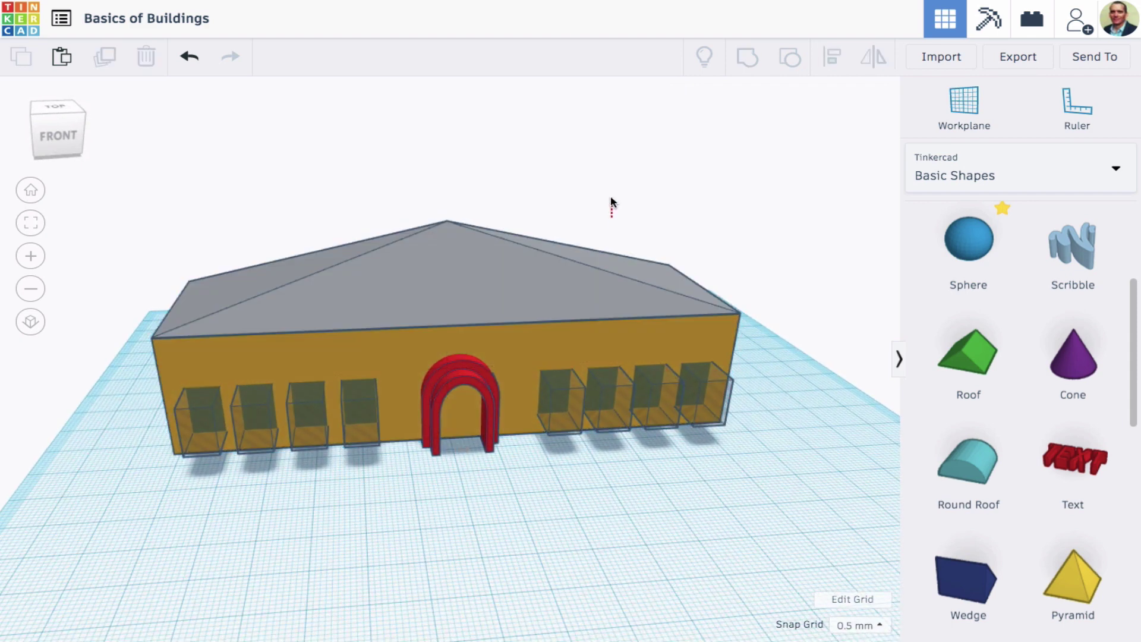
right_drag(611, 215, 662, 168)
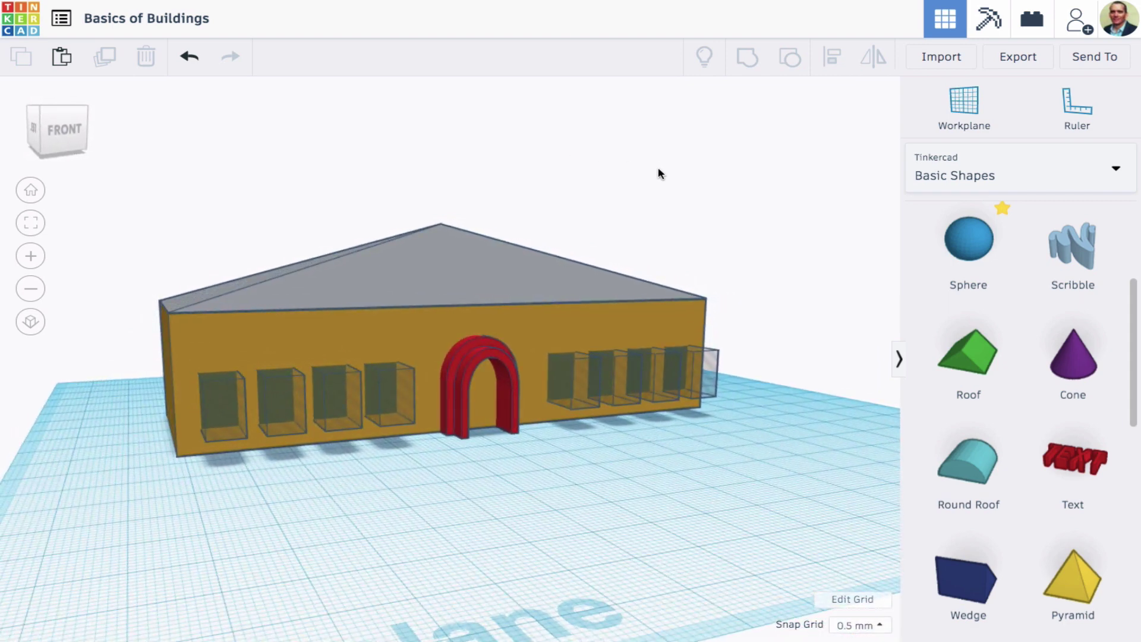
click(425, 264)
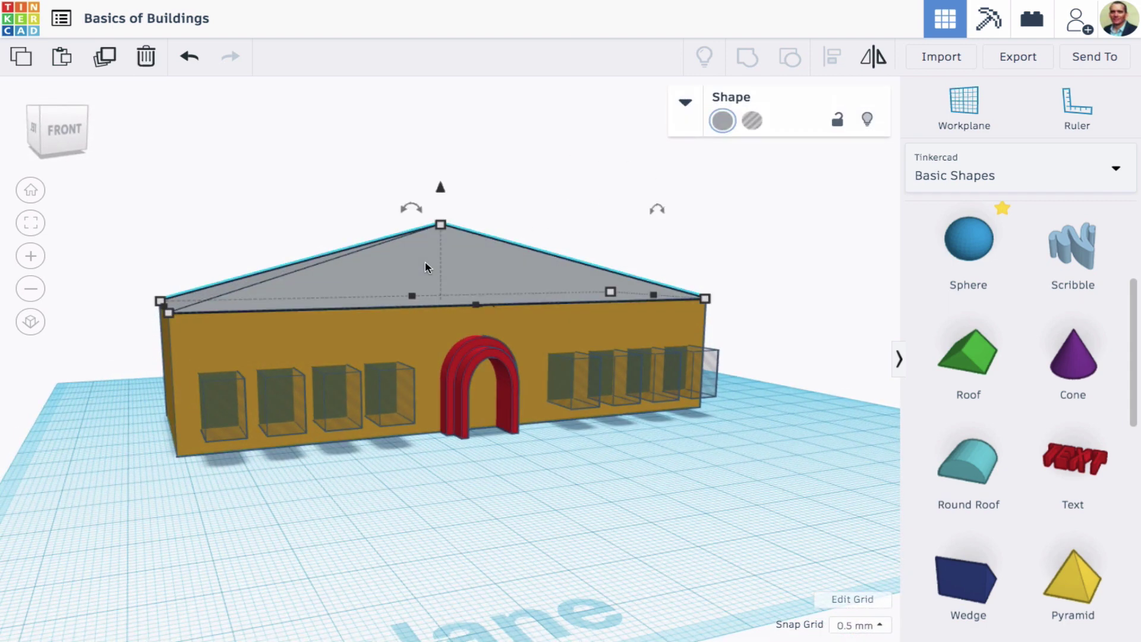
drag(443, 191, 447, 173)
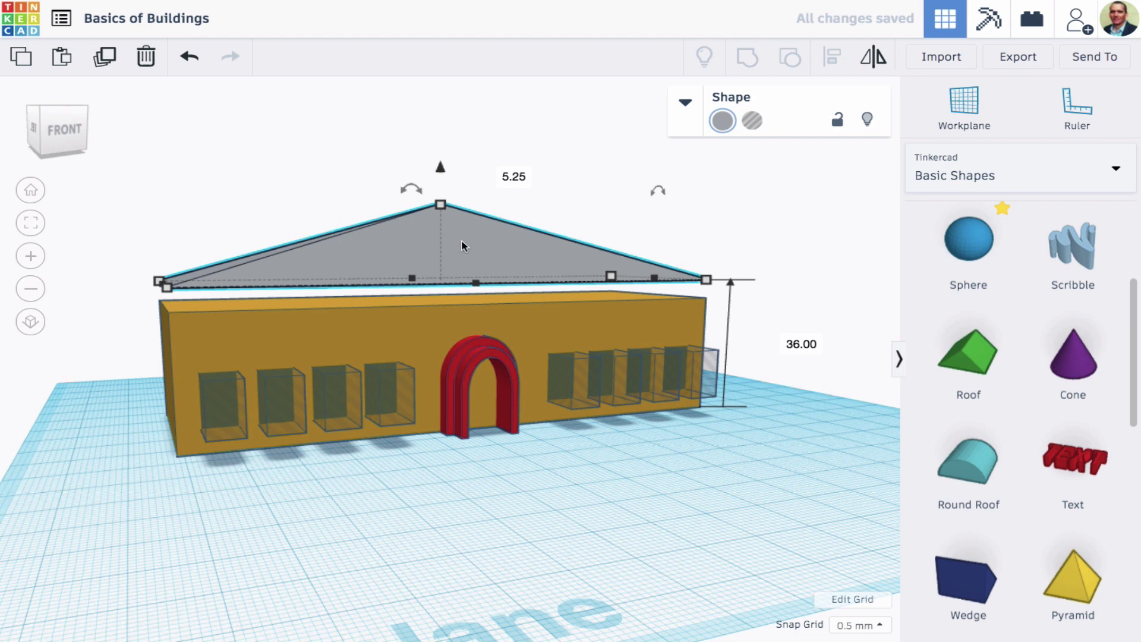
click(107, 57)
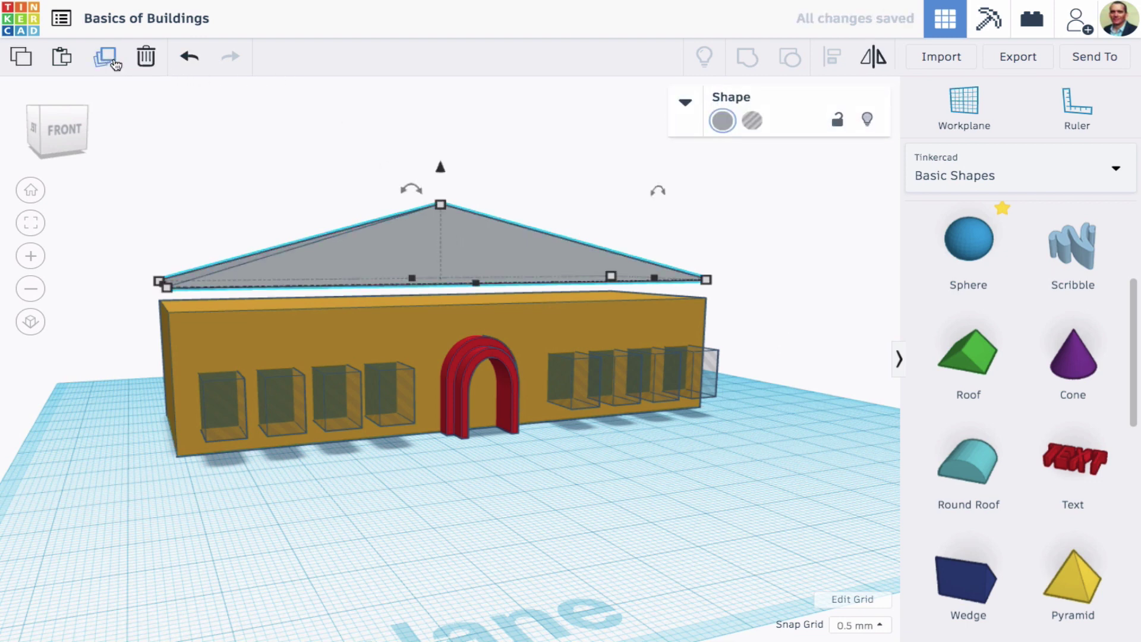
drag(409, 197, 406, 302)
drag(440, 170, 396, 265)
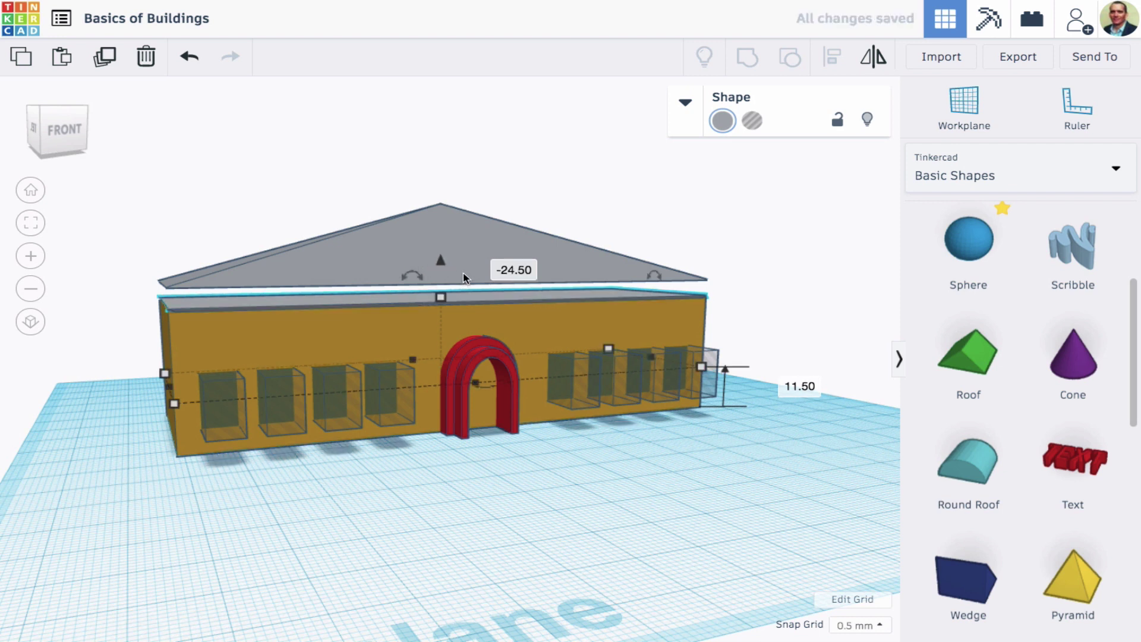
Stretch both roofs to 48.00 tall and lower the upper roof onto the building
shift+click(466, 238)
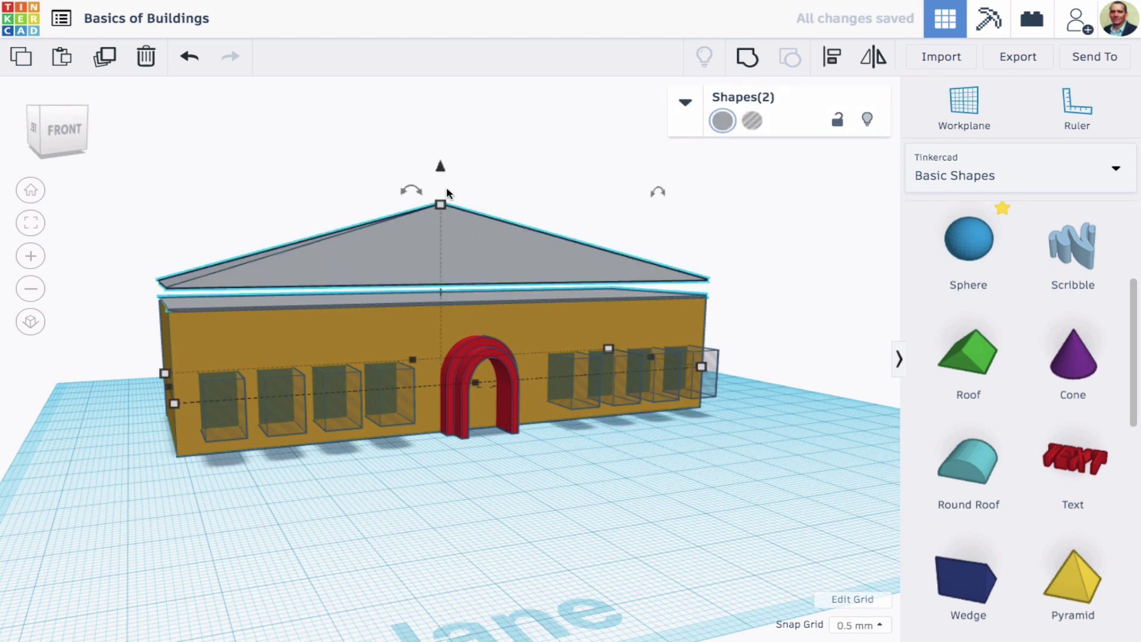
drag(443, 211, 444, 195)
click(323, 156)
right_drag(323, 156, 450, 257)
click(450, 257)
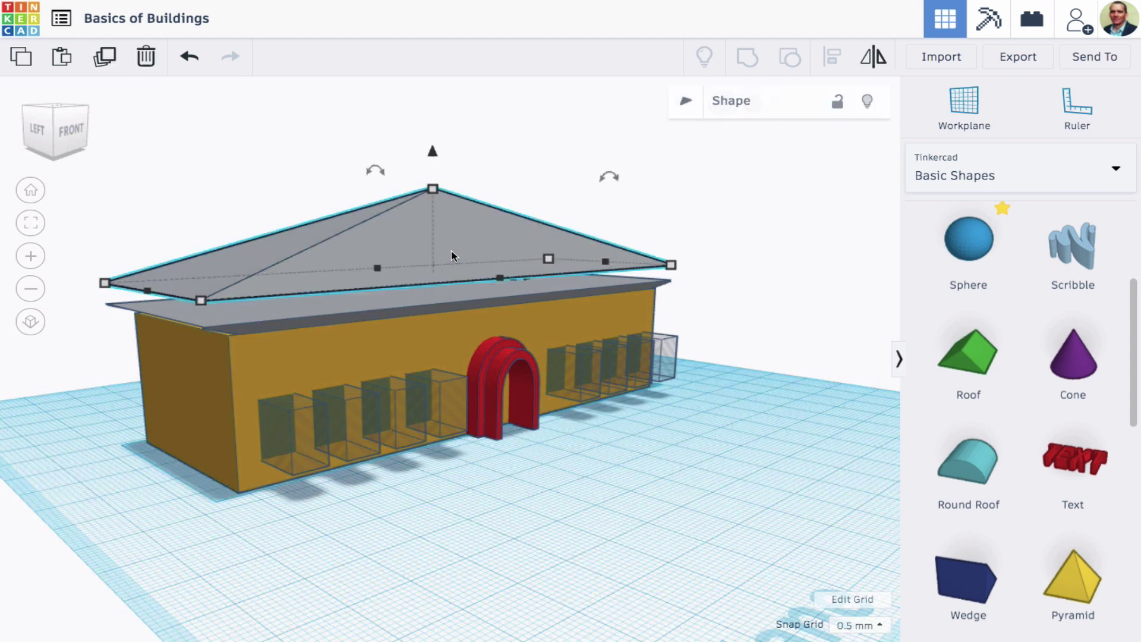
right_drag(454, 173, 515, 172)
drag(433, 155, 433, 179)
Lower the upper roof slightly to sit flush, then select all 12 building shapes
scroll(282, 256, up, 2)
right_drag(282, 258, 409, 261)
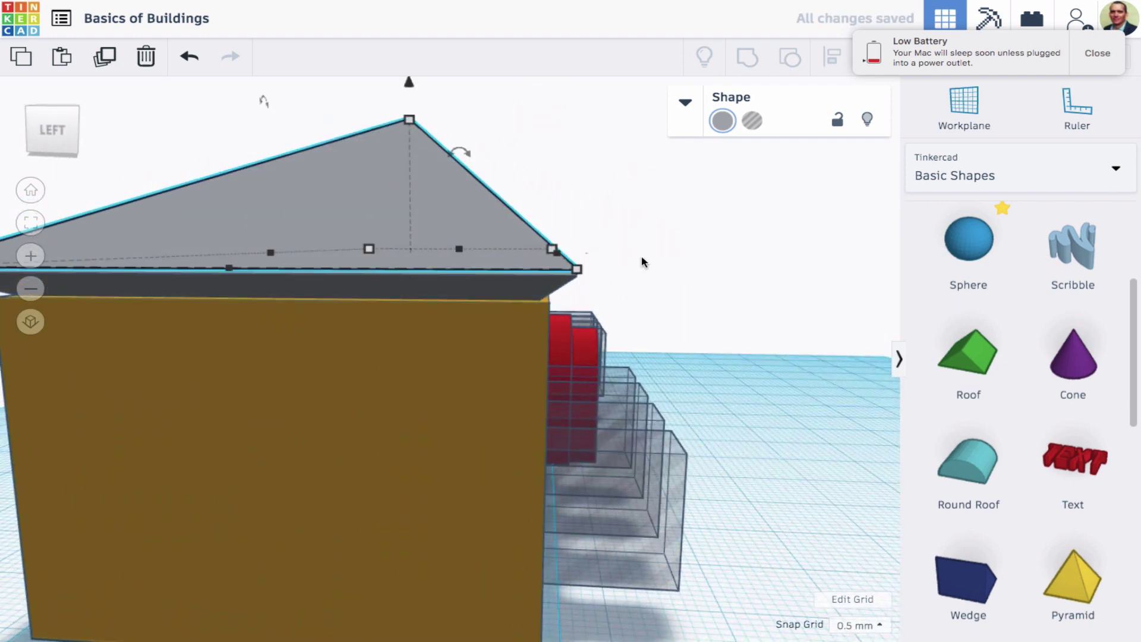
right_drag(655, 260, 504, 234)
click(701, 262)
click(453, 196)
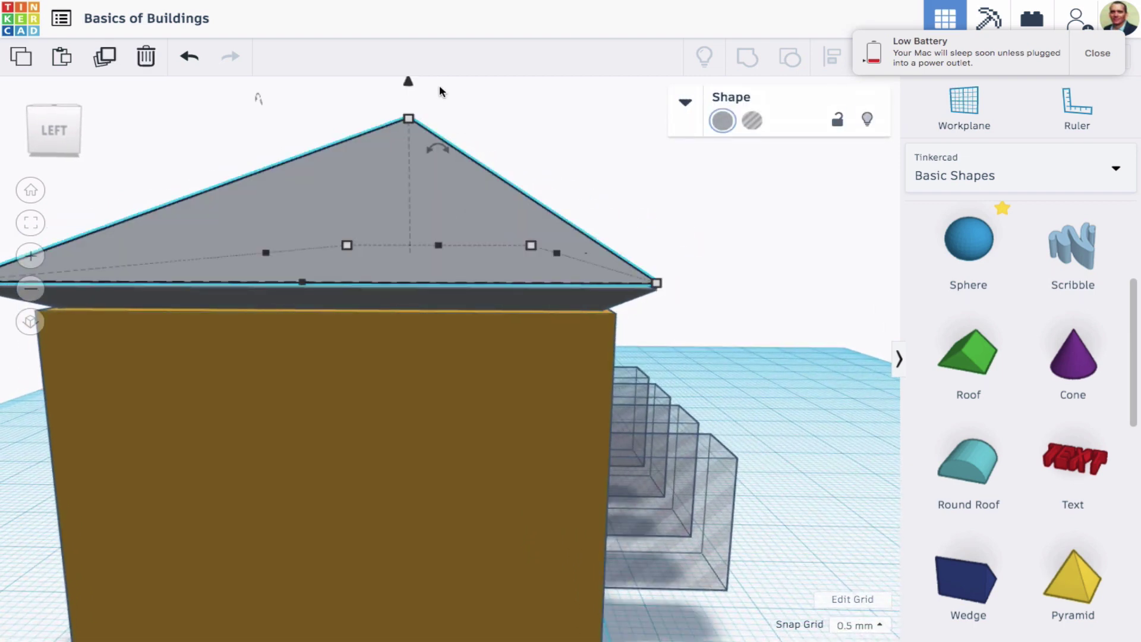
drag(409, 84, 408, 86)
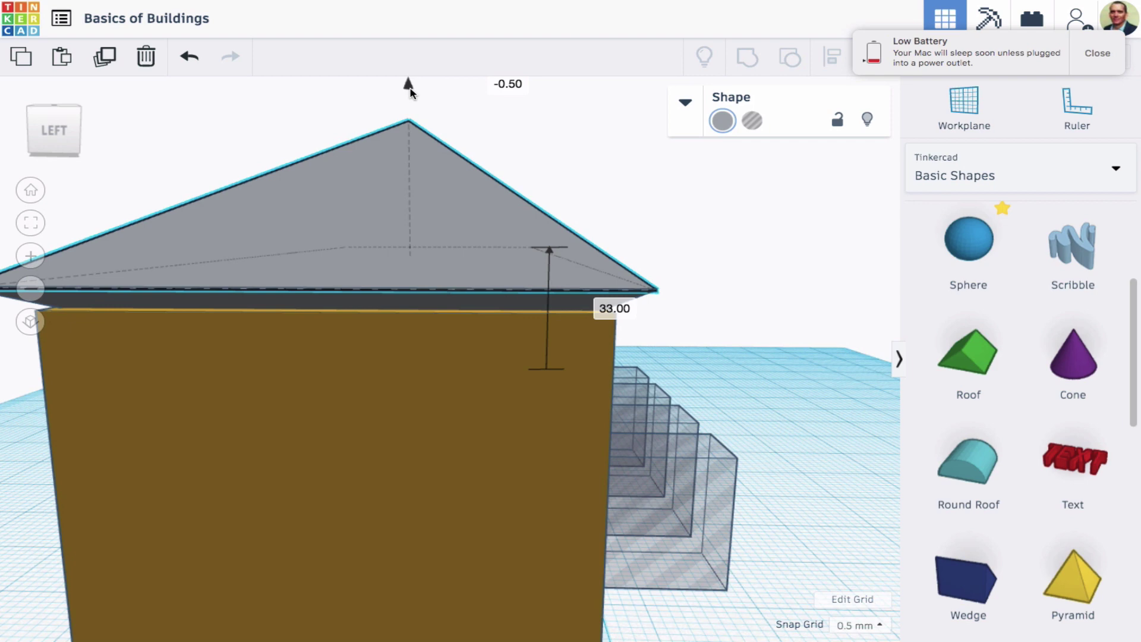
click(732, 293)
right_drag(729, 291, 493, 332)
scroll(493, 332, down, 5)
drag(252, 278, 652, 462)
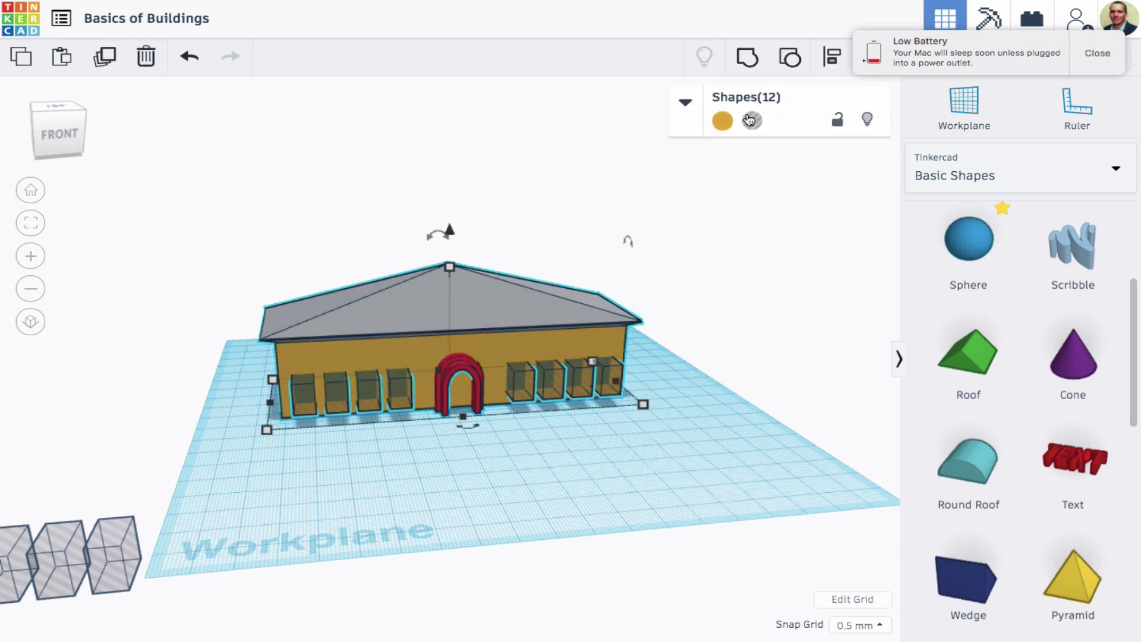
Group the 12 shapes into one building and enable Multicolor to keep gray, gold and red
click(1111, 55)
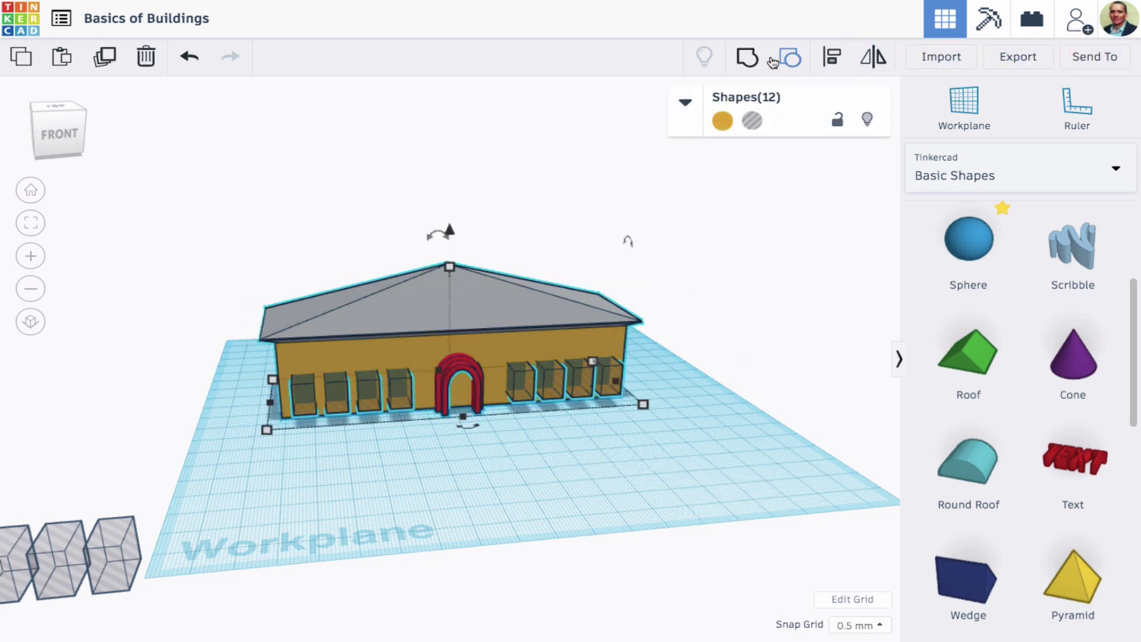
click(750, 60)
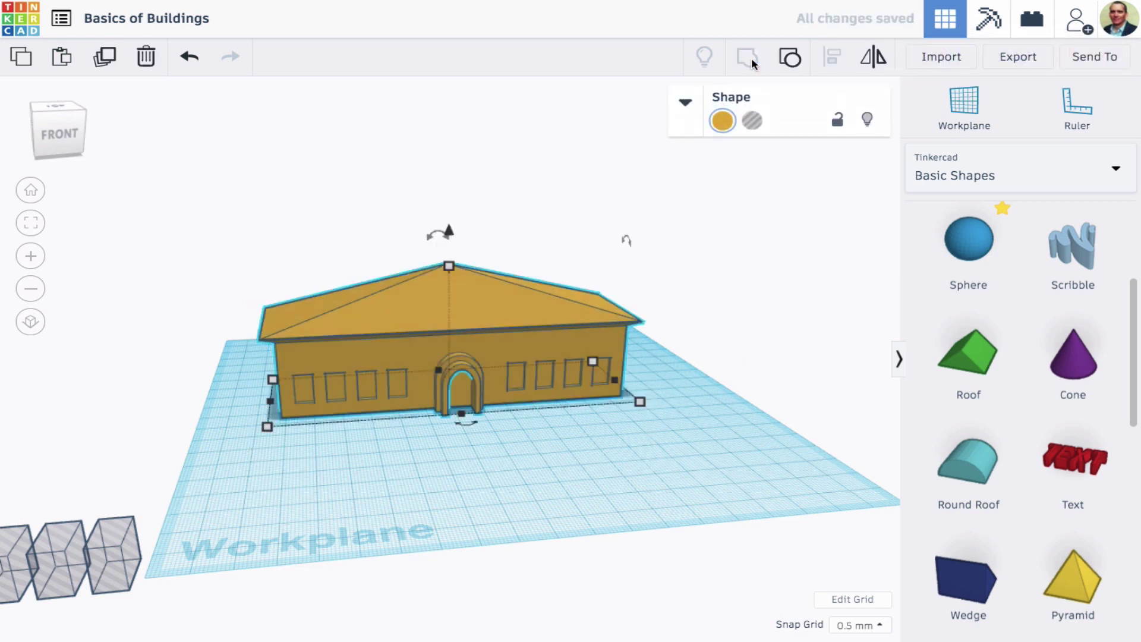
click(723, 120)
click(755, 295)
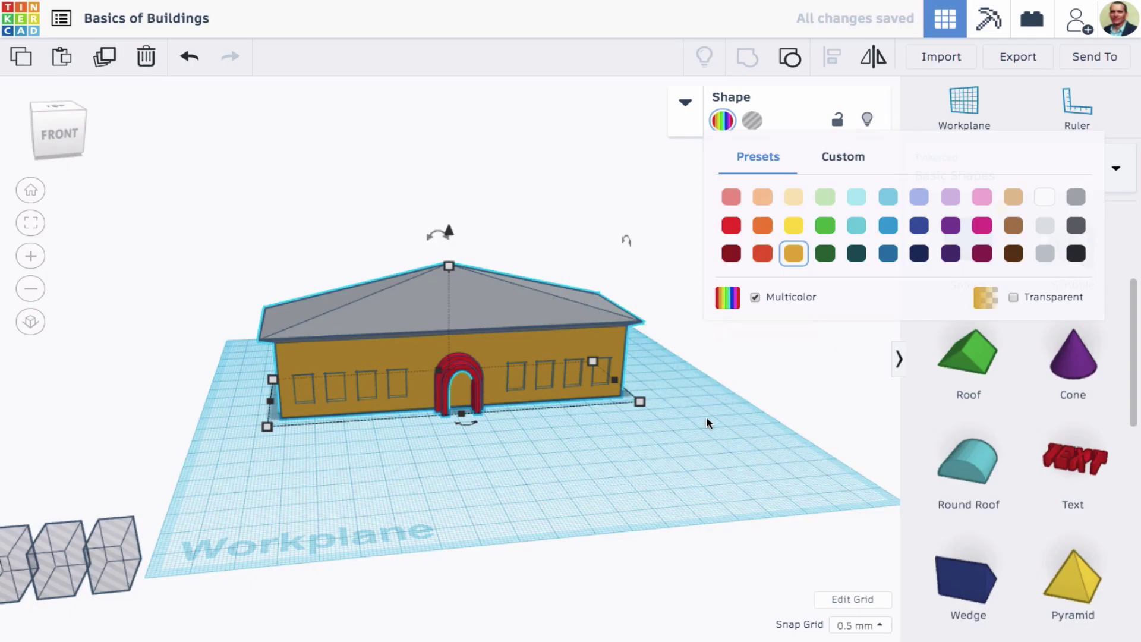
click(708, 411)
right_drag(708, 410, 816, 381)
scroll(771, 392, up, 6)
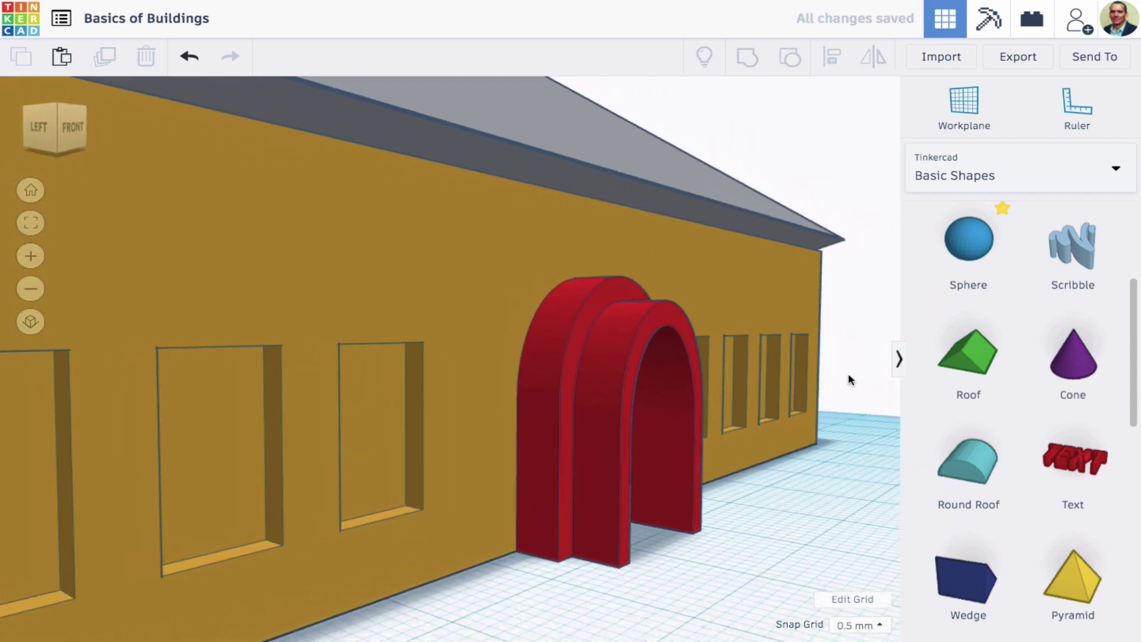
scroll(594, 385, down, 10)
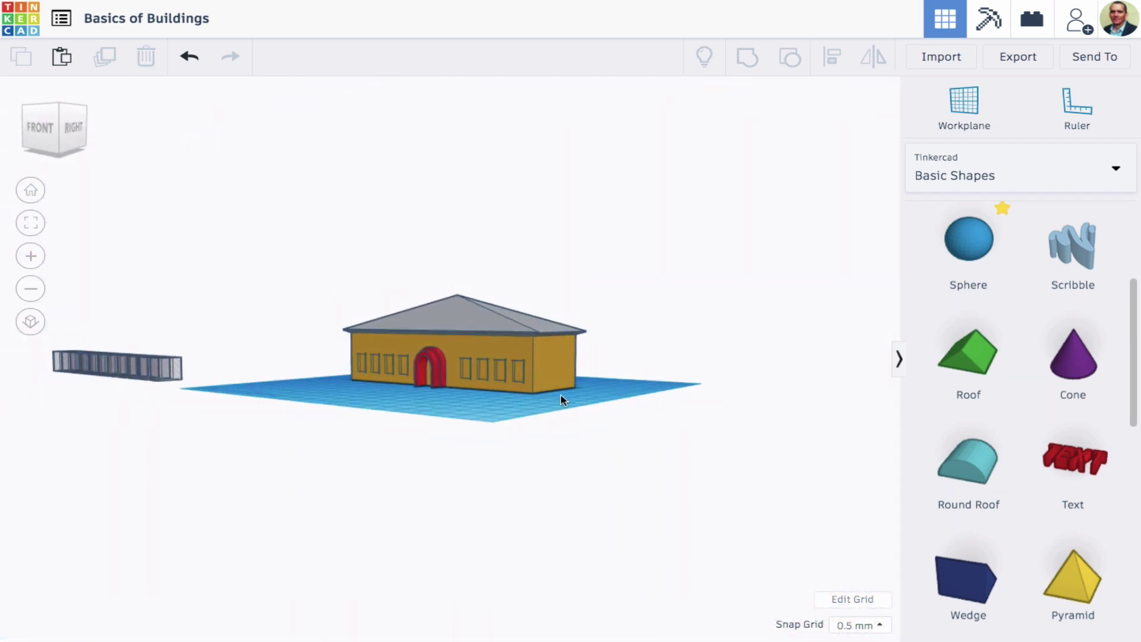